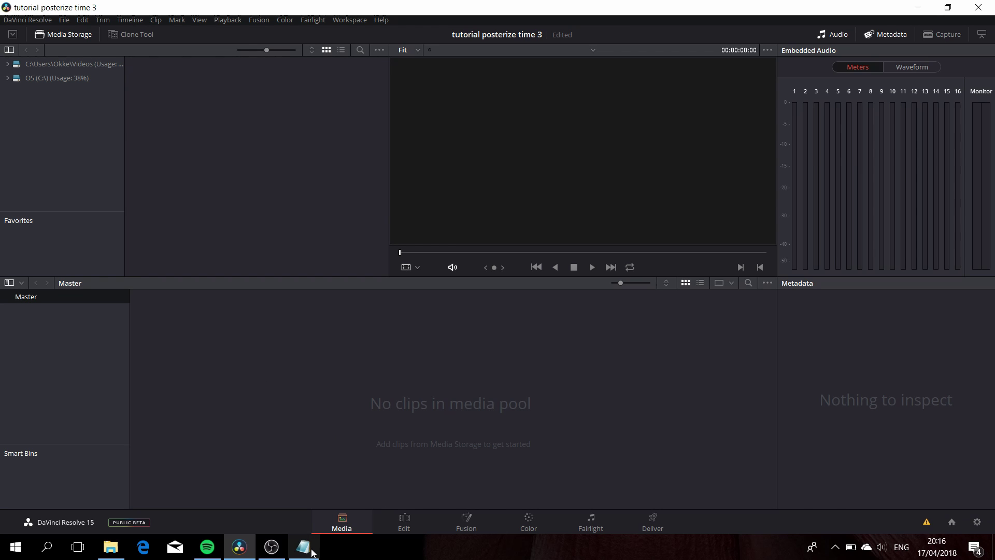
# Import Skateboarder_Big_Jump.mov from File Explorer into the Media Pool and scrub through it in the viewer
pyautogui.click(110, 547)
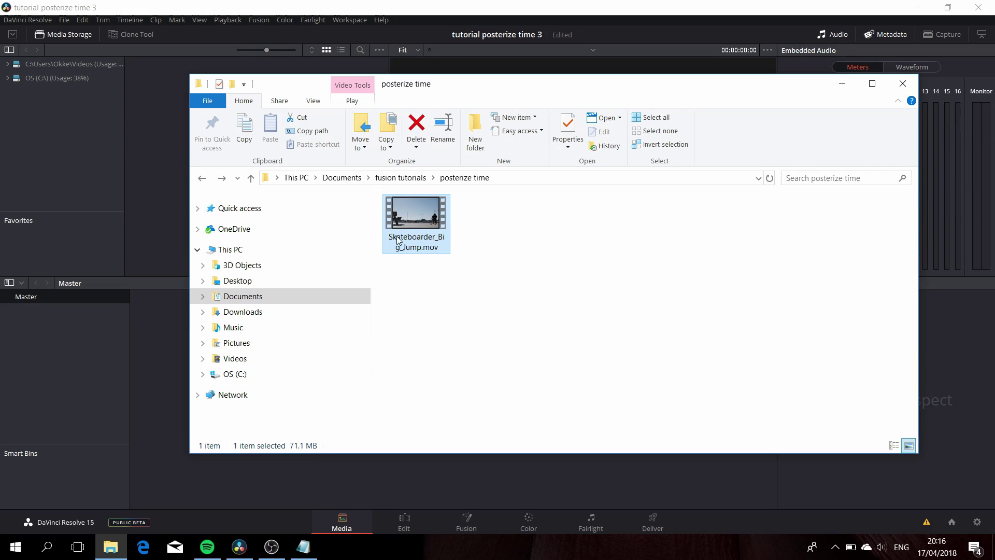
pyautogui.moveTo(416, 218); pyautogui.dragTo(156, 362)
pyautogui.click(850, 85)
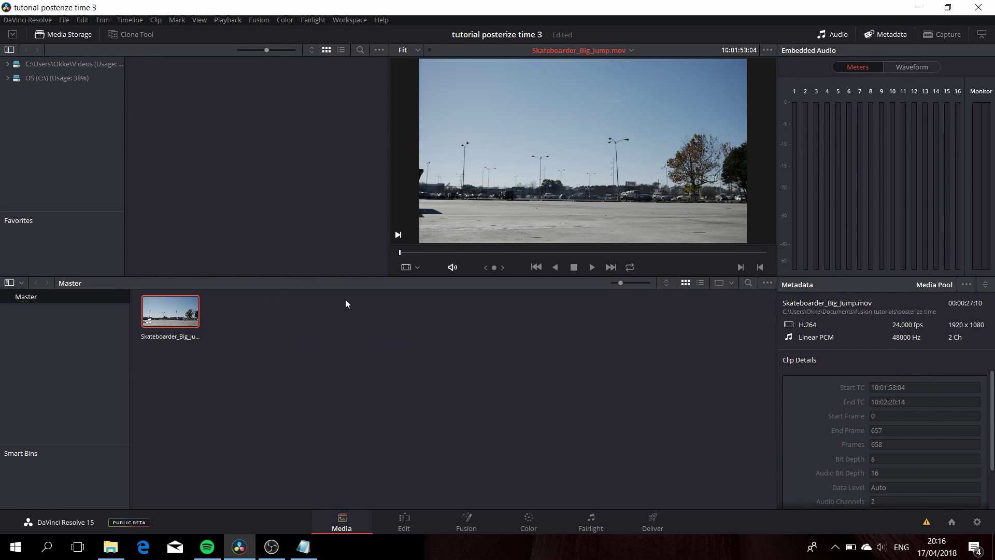
pyautogui.moveTo(402, 254); pyautogui.dragTo(541, 254)
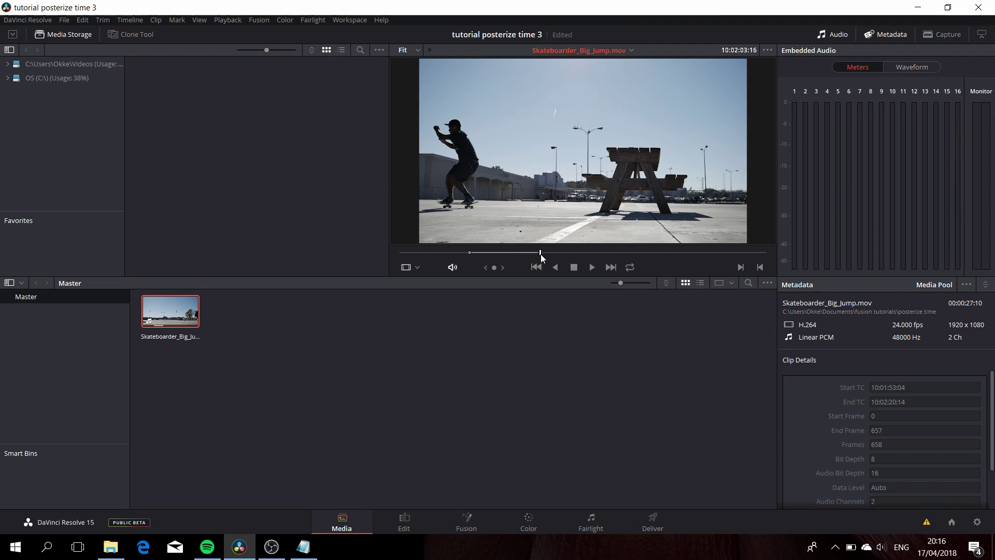
# On the Edit page, build Timeline 1 from Skateboarder_Big_Jump.mov and play it back
pyautogui.click(403, 521)
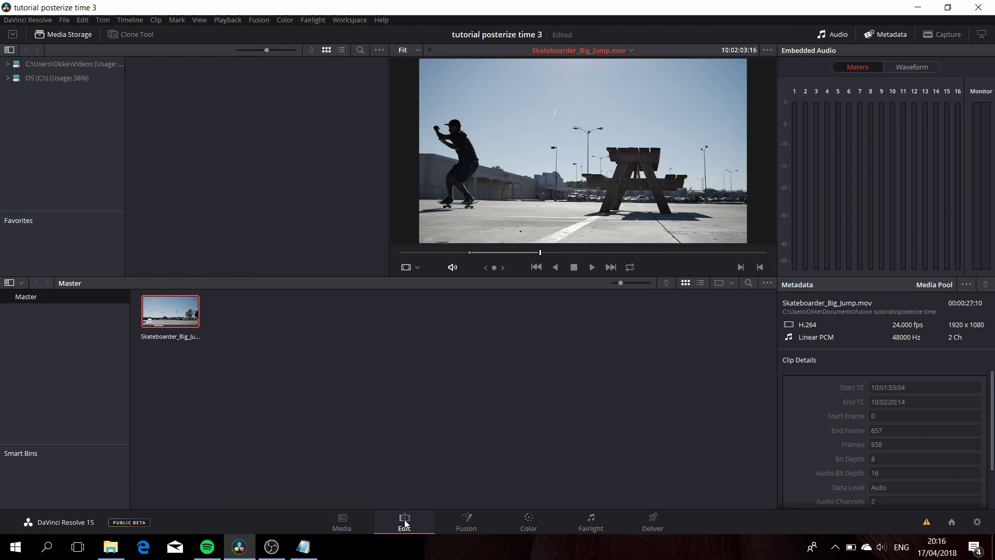
pyautogui.moveTo(124, 82); pyautogui.dragTo(405, 428)
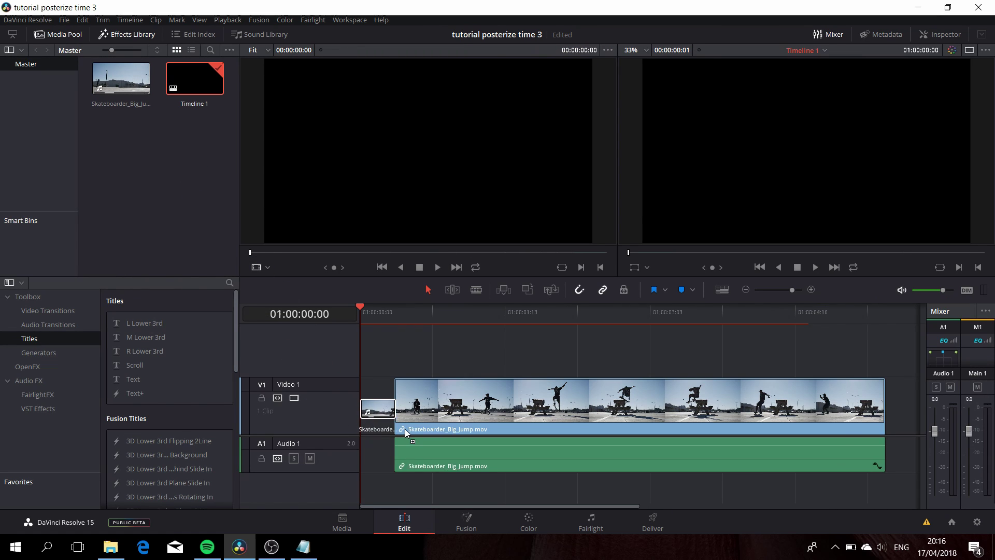
pyautogui.press('space')
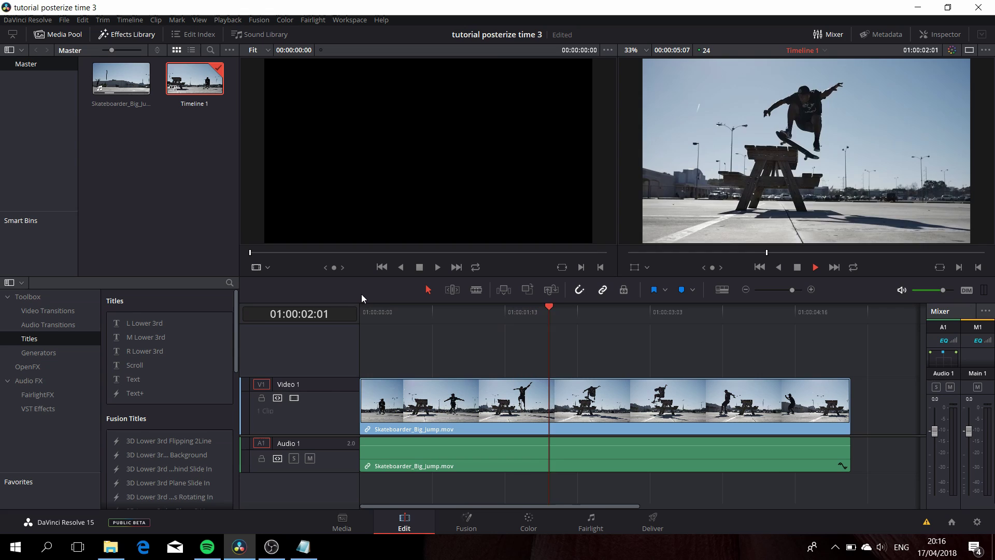
pyautogui.press('space')
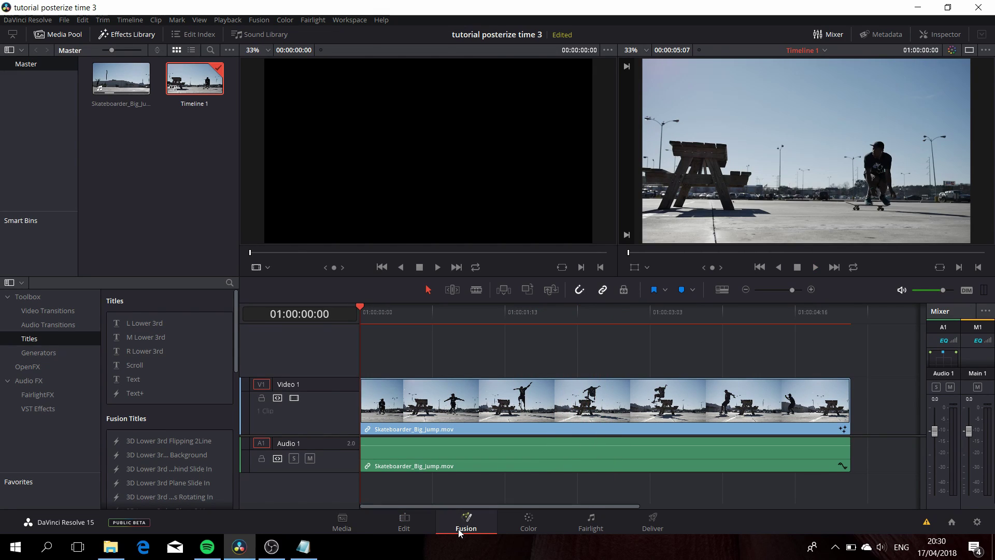
# In the Fusion page, insert a Time Stretcher tool after MediaIn1 using the 'tim' tool search
pyautogui.click(460, 528)
pyautogui.click(193, 392)
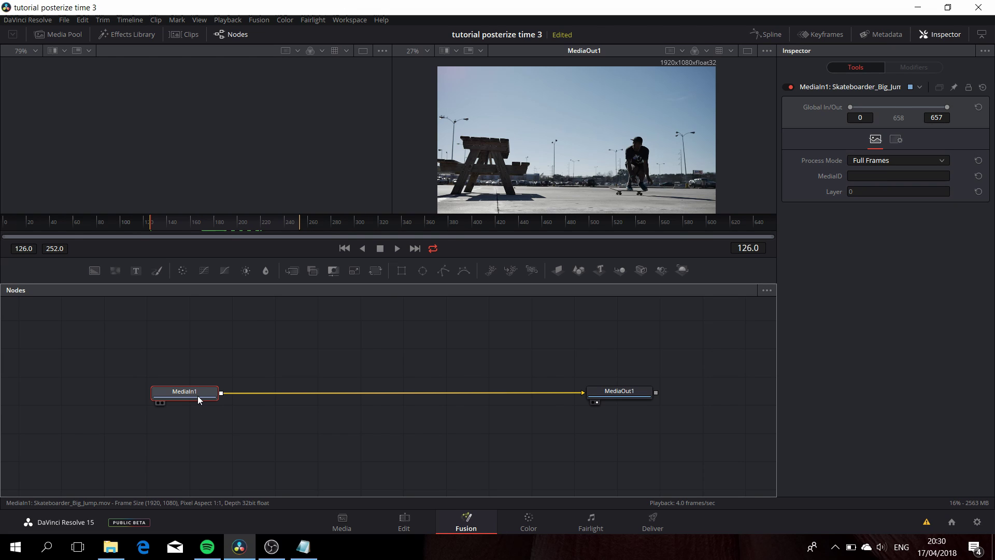
pyautogui.hotkey('shift', 'space')
pyautogui.write('time')
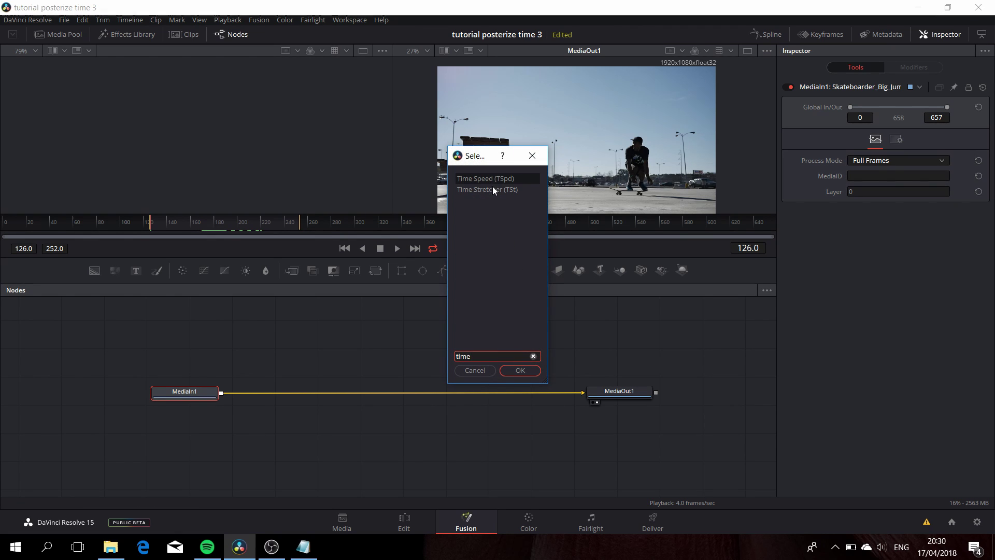
pyautogui.click(493, 188)
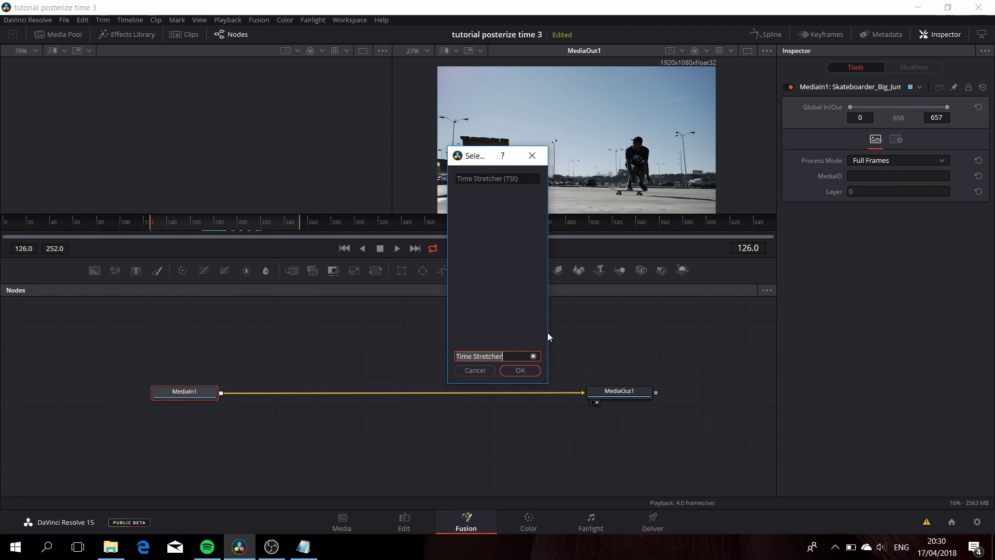
pyautogui.click(530, 371)
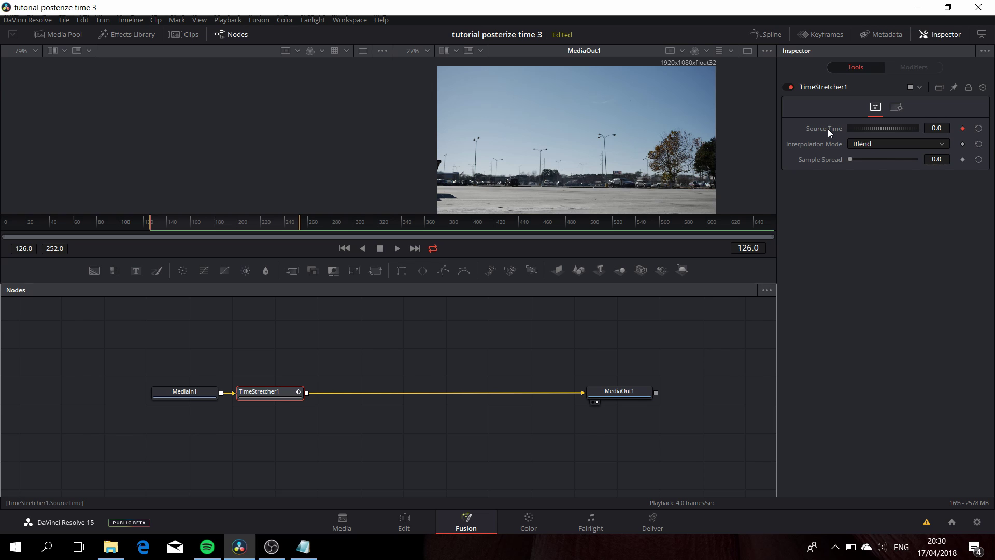
# Add an expression to TimeStretcher1's Source Time and enter floor(time/7)*7
pyautogui.rightClick(827, 128)
pyautogui.click(855, 274)
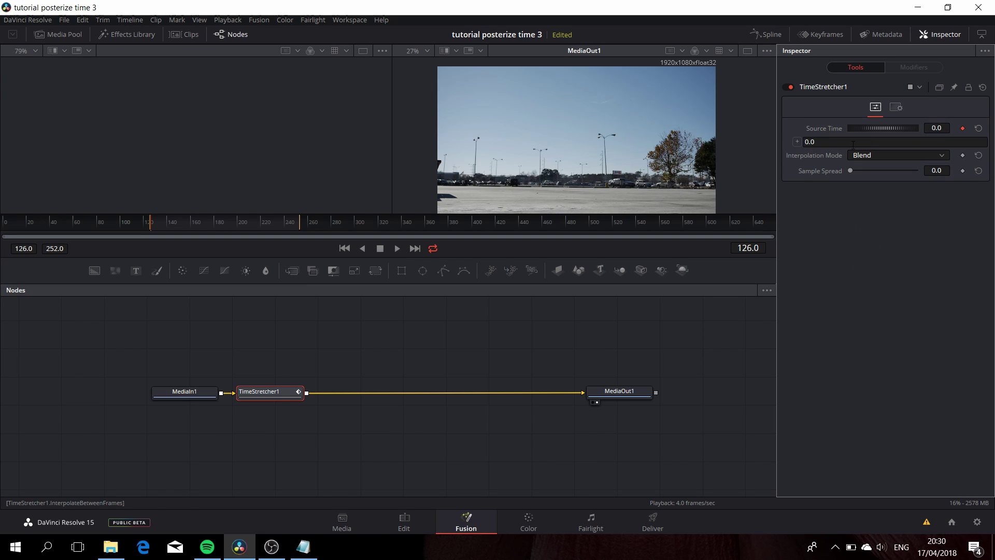
pyautogui.click(853, 145)
pyautogui.write('floor')
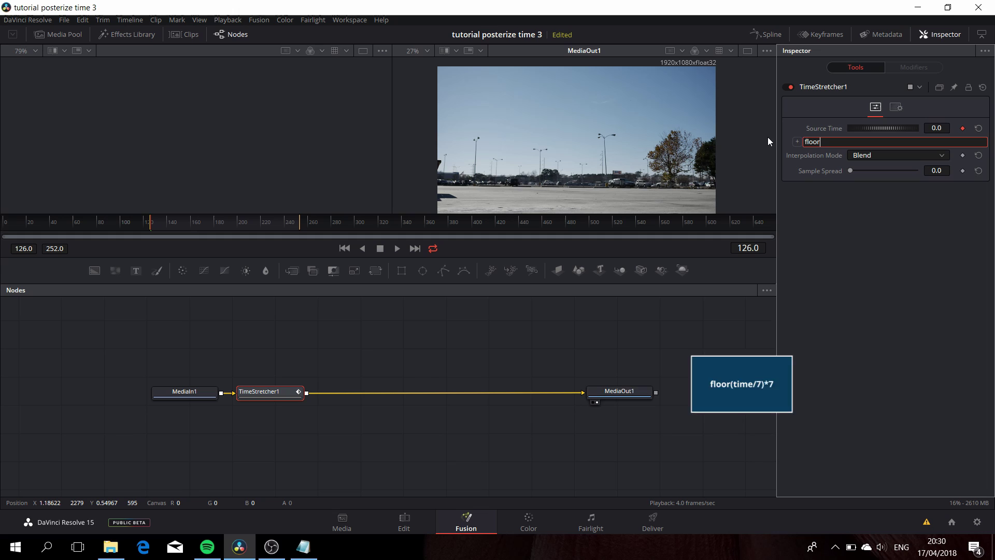
pyautogui.write('(time/')
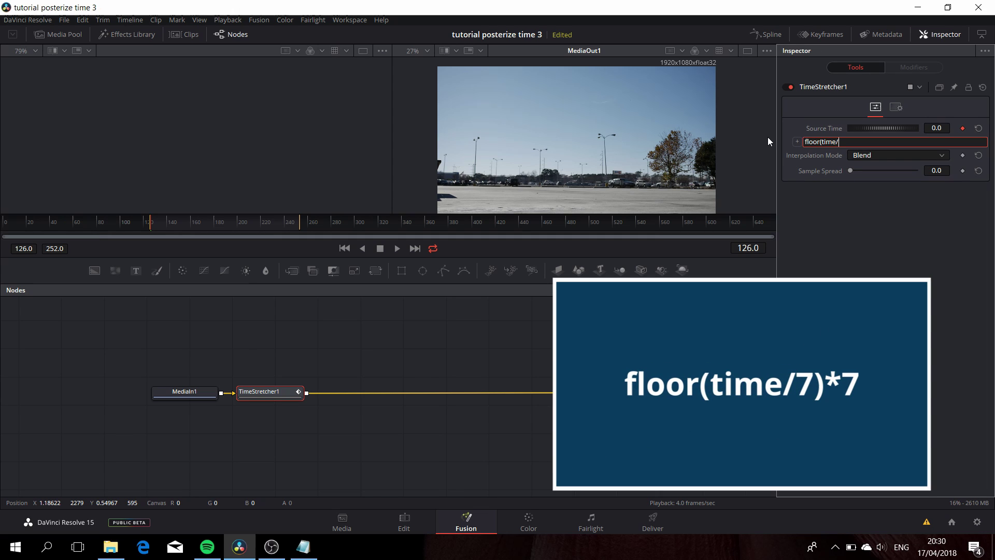
pyautogui.write('7)*7')
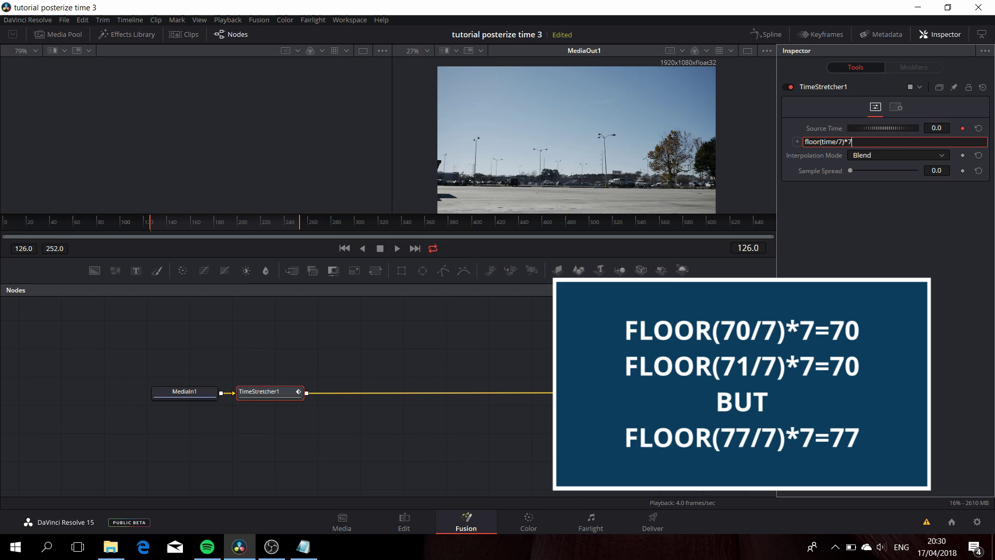
# Apply the floor(time/7)*7 expression, check the choppy playback, and slide TimeStretcher1 beside MediaOut1
pyautogui.press('Return')
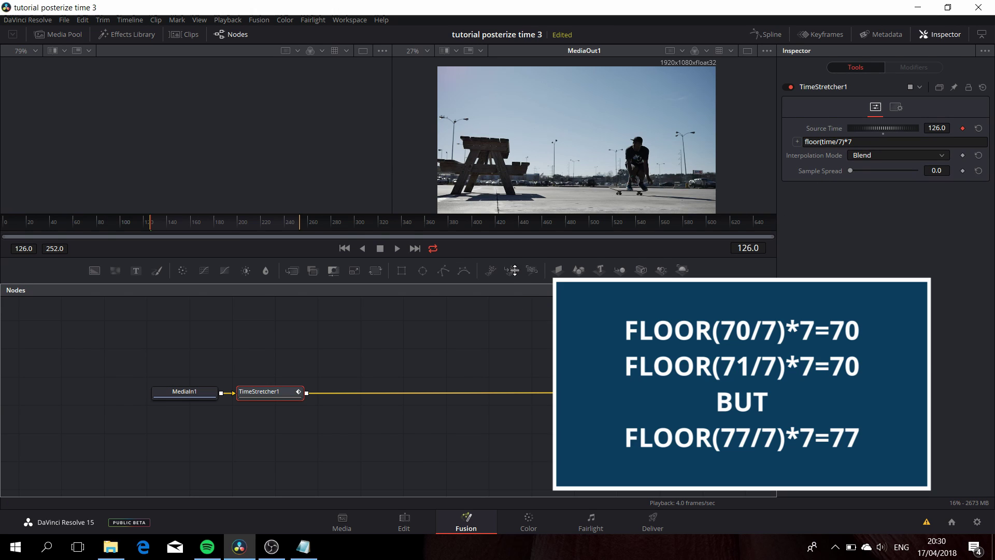
pyautogui.click(398, 249)
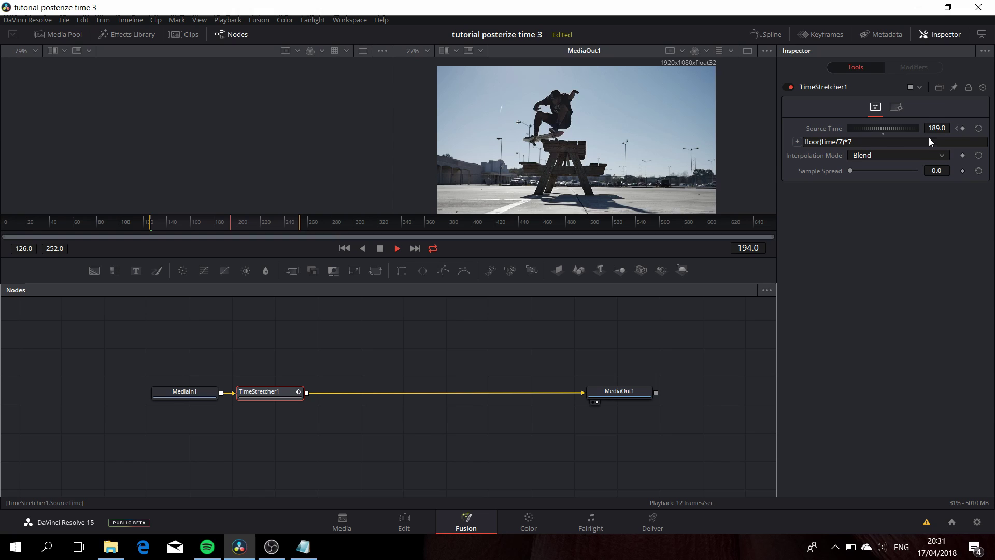
pyautogui.press('space')
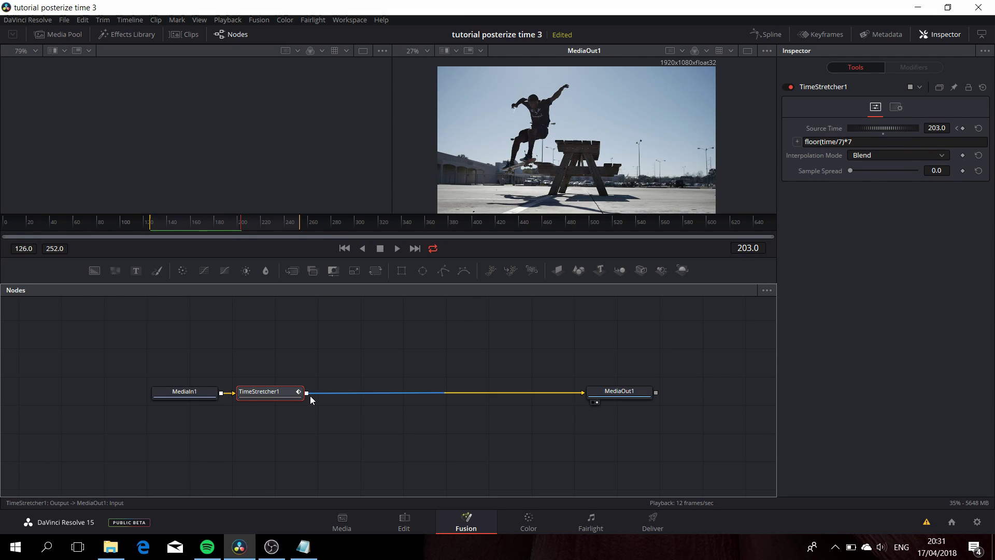
pyautogui.moveTo(266, 393); pyautogui.dragTo(492, 395)
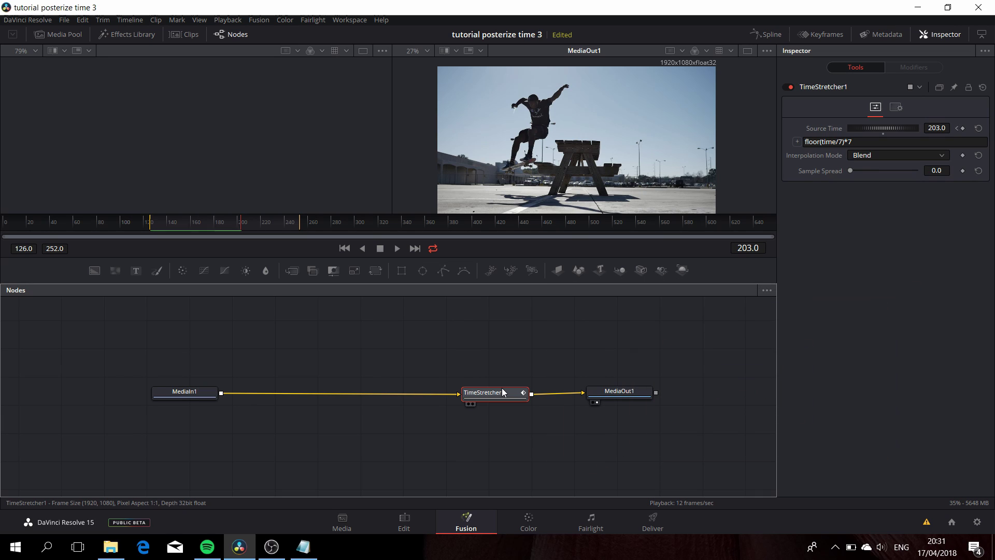
# Insert a Tracker node after MediaIn1
pyautogui.click(182, 392)
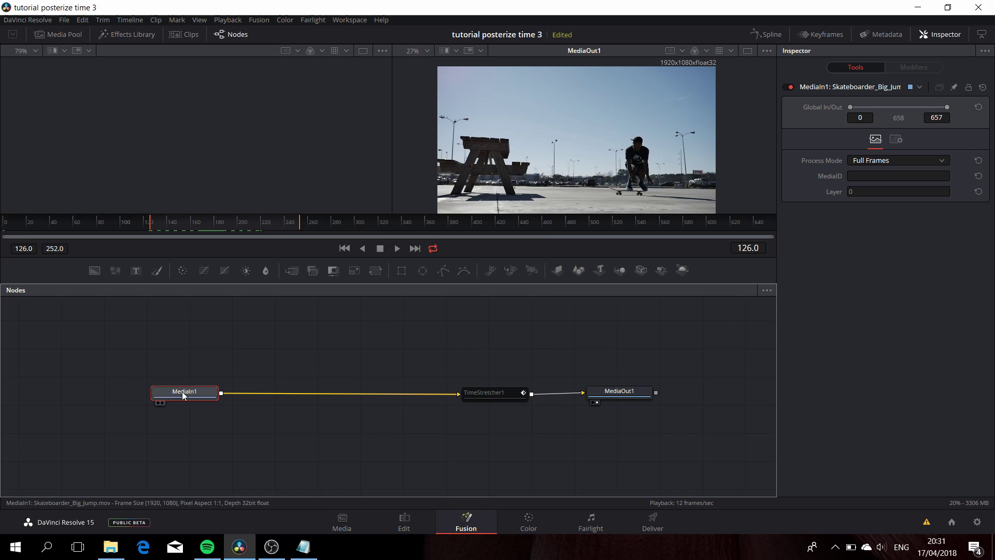
pyautogui.hotkey('ctrl', 'space')
pyautogui.write('track')
pyautogui.click(521, 370)
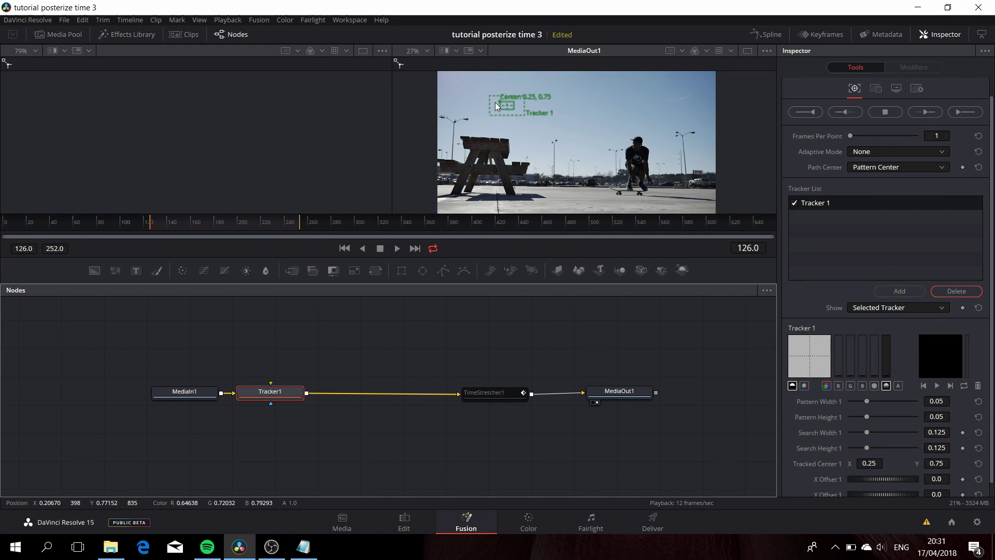
# Place the tracker on the skater's head and track forward and backward across frames 126–252
pyautogui.moveTo(505, 106); pyautogui.dragTo(635, 138)
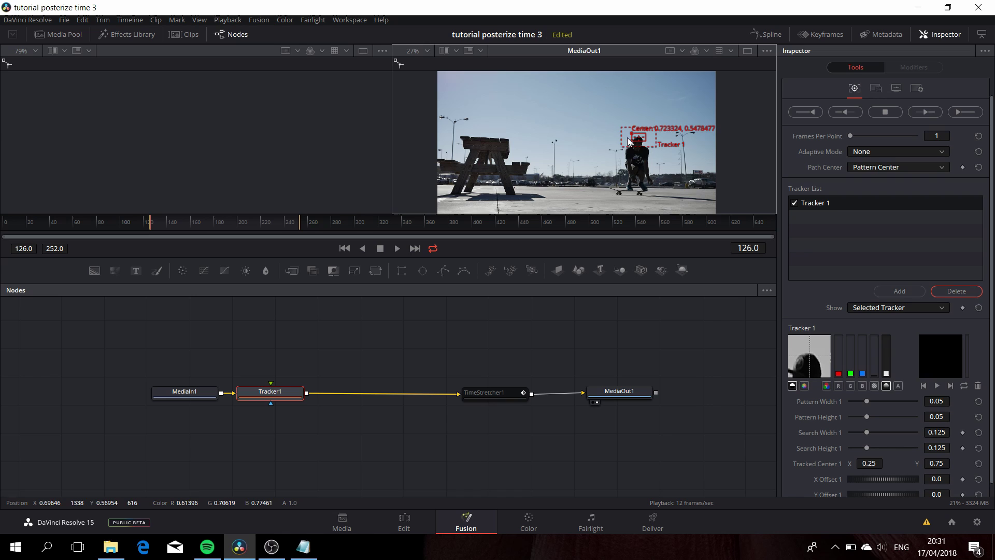
pyautogui.press('2')
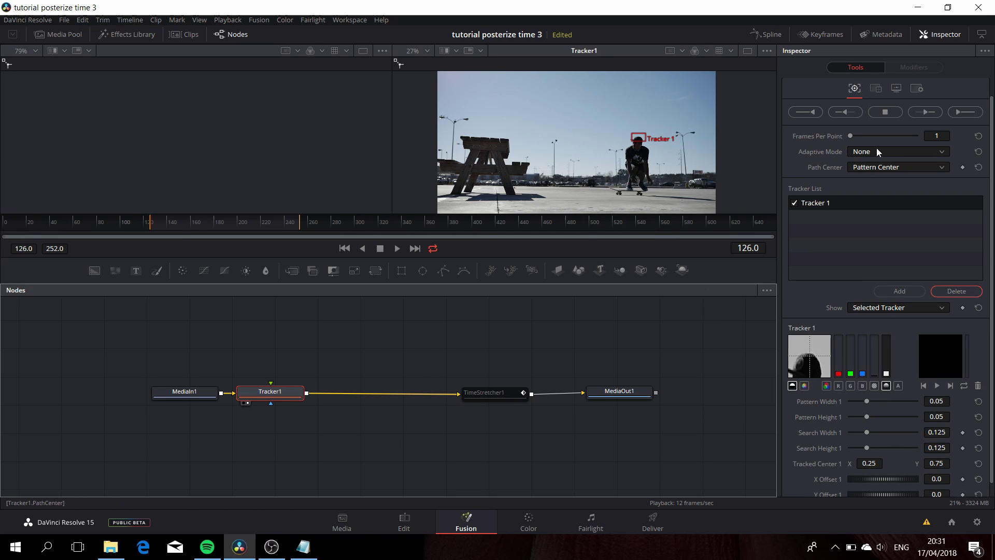
pyautogui.click(926, 113)
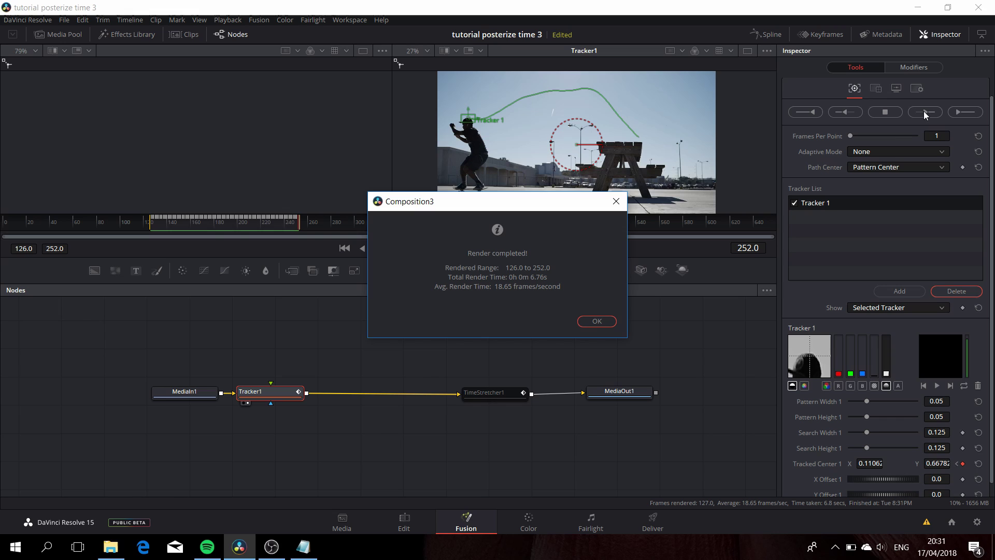
pyautogui.click(605, 322)
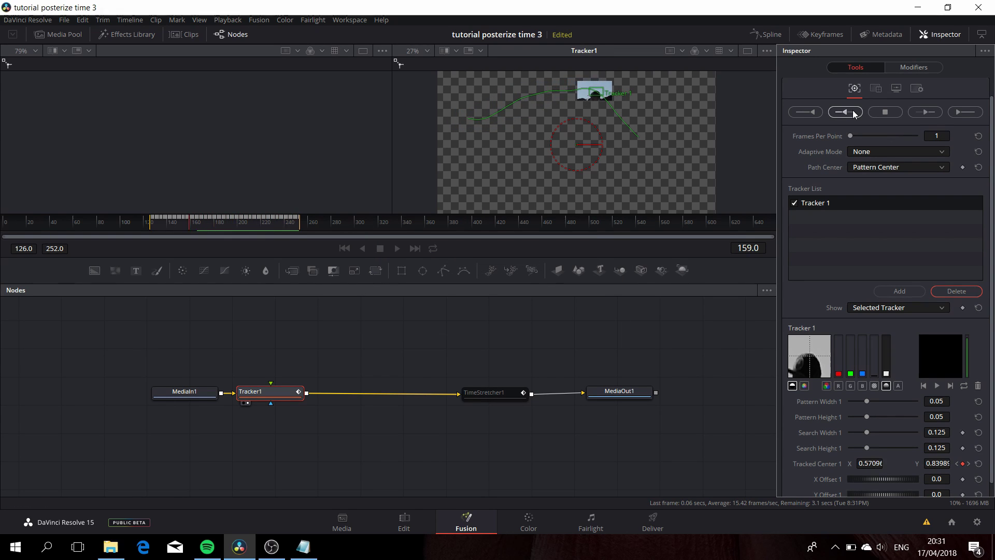
pyautogui.click(604, 321)
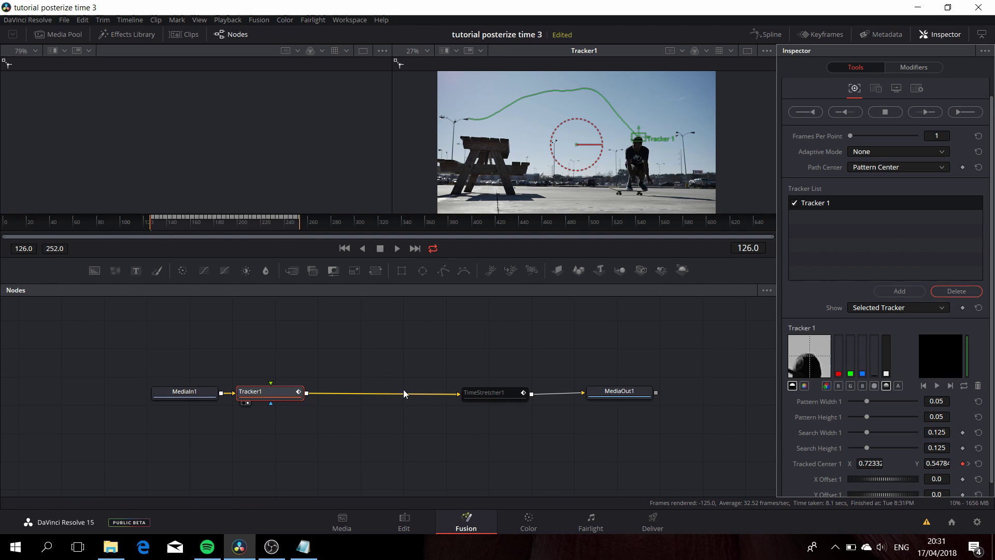
# Shift MediaIn1 and Tracker1 left to make room in the node graph
pyautogui.moveTo(192, 396); pyautogui.dragTo(167, 394)
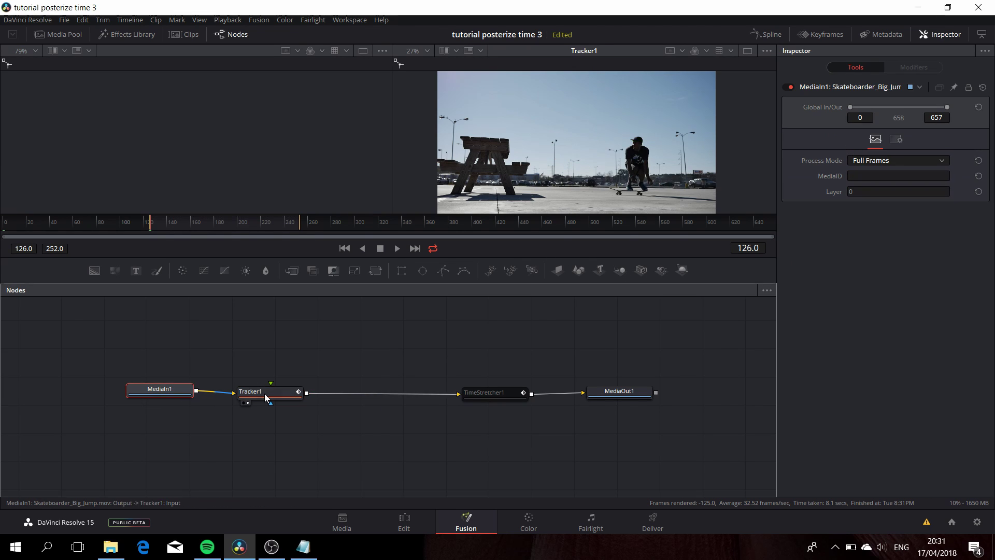
pyautogui.moveTo(264, 394); pyautogui.dragTo(254, 390)
pyautogui.click(333, 316)
pyautogui.moveTo(344, 349); pyautogui.dragTo(333, 384)
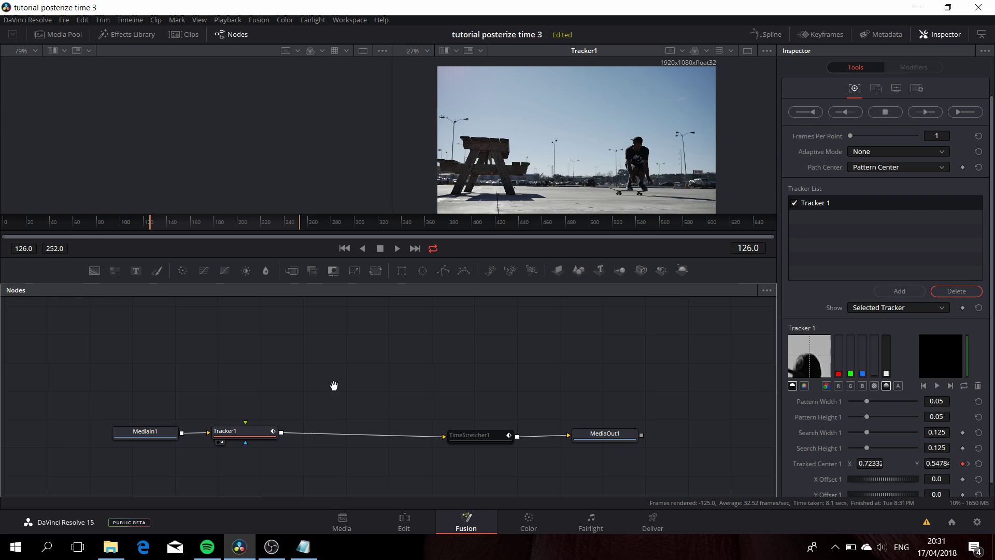
# Add a Text+ node whose styled text reads SKATE
pyautogui.hotkey('shift', 'space')
pyautogui.write('track')
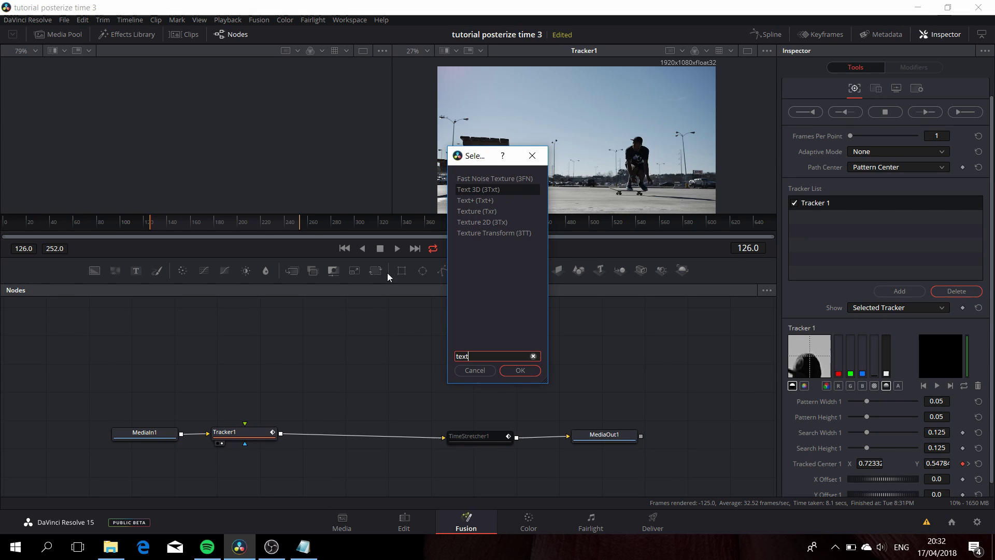
pyautogui.press('BackSpace')
pyautogui.press('BackSpace')
pyautogui.press('BackSpace')
pyautogui.press('BackSpace')
pyautogui.press('BackSpace')
pyautogui.write('Text+')
pyautogui.click(520, 370)
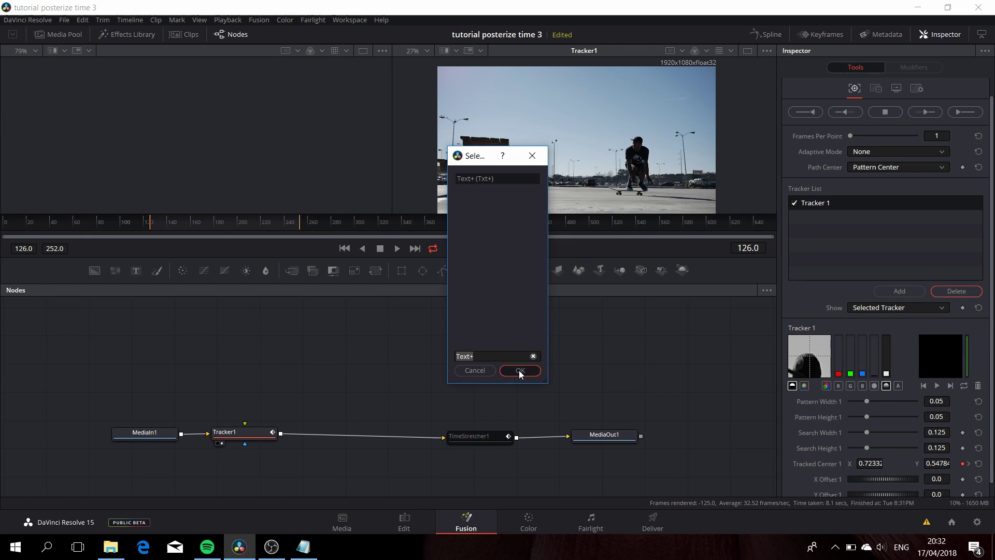
pyautogui.click(865, 169)
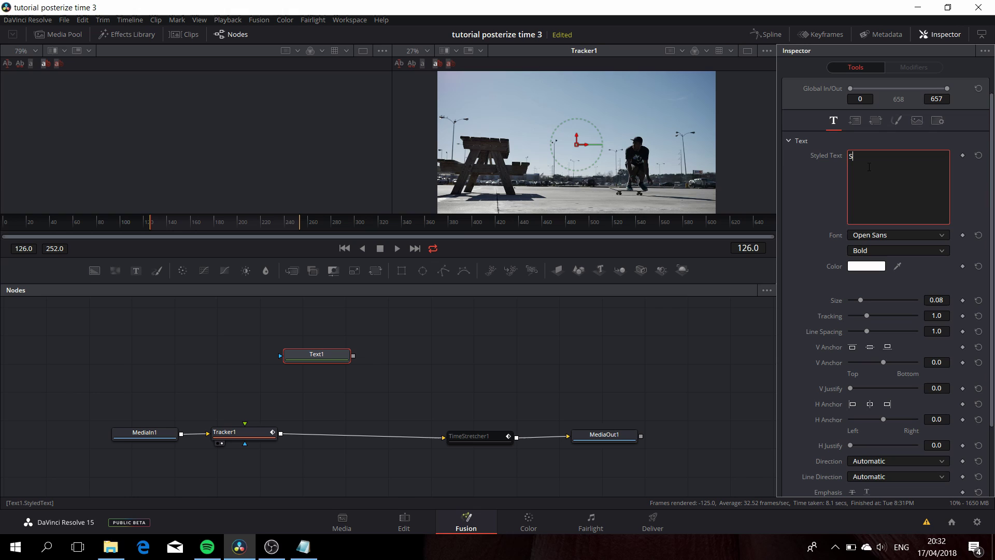
pyautogui.write('SKATE')
# Set the text font to Courier New and preview Text1 in the left viewer
pyautogui.click(903, 237)
pyautogui.scroll(10, 907, 235)
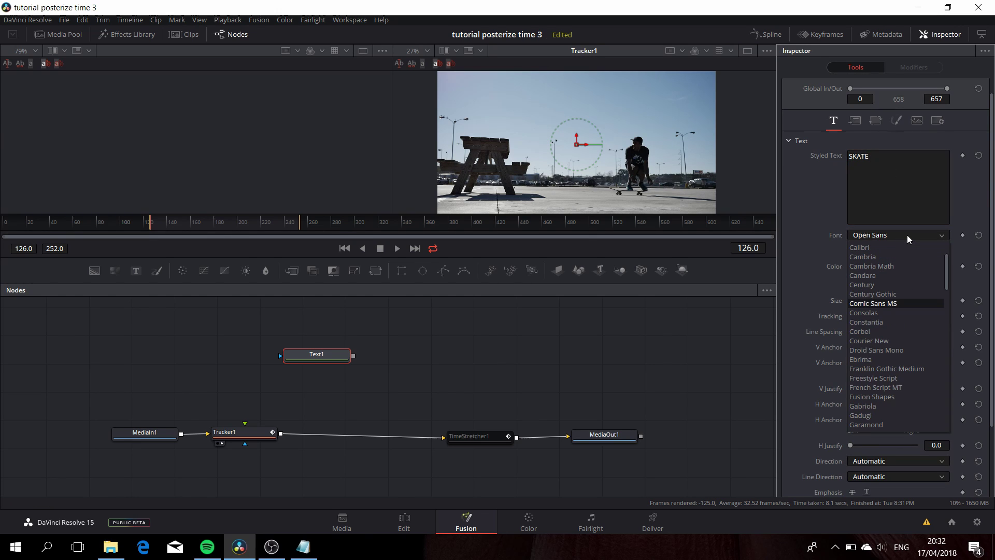
pyautogui.click(897, 340)
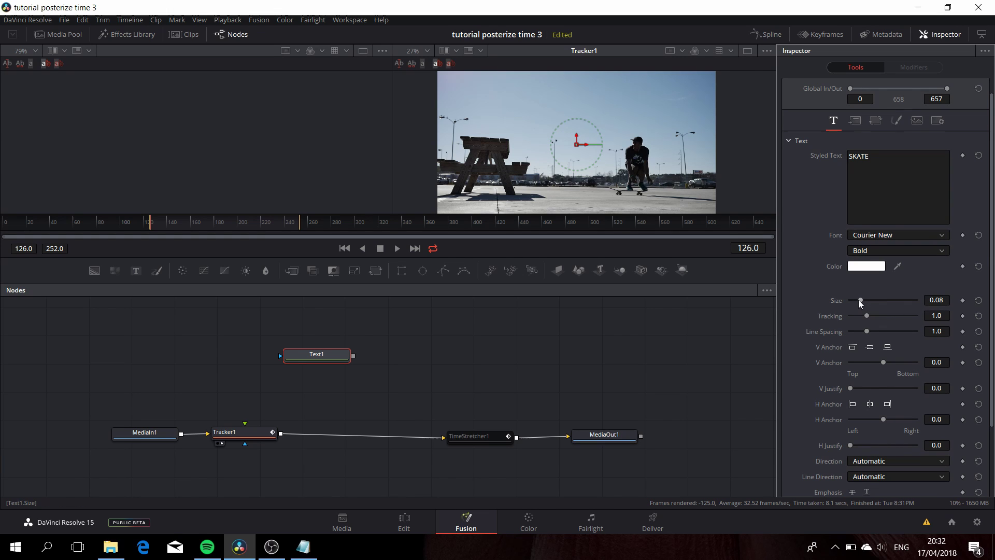
pyautogui.moveTo(317, 355); pyautogui.dragTo(247, 133)
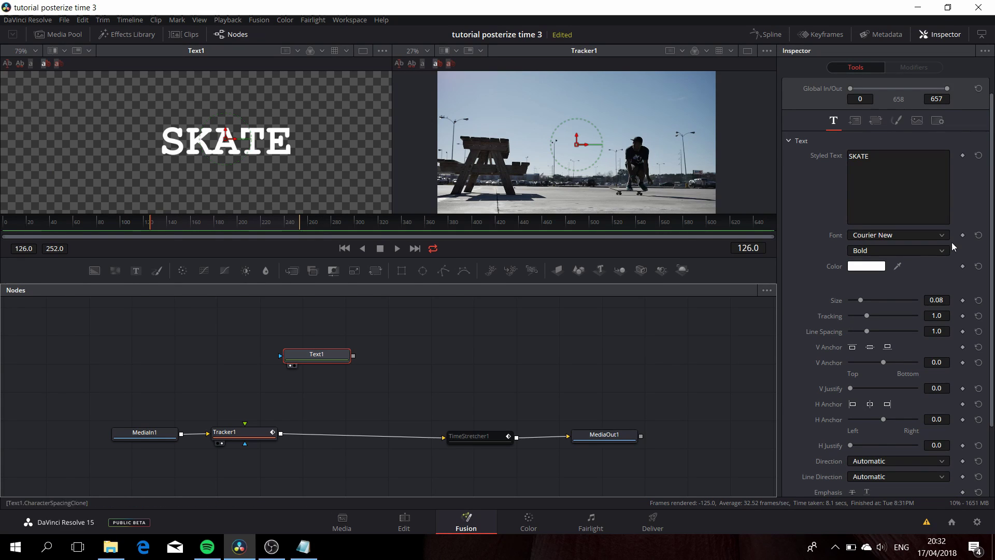
# In Shading, try the Red Outline and Black Shadow elements, leaving both disabled
pyautogui.click(896, 121)
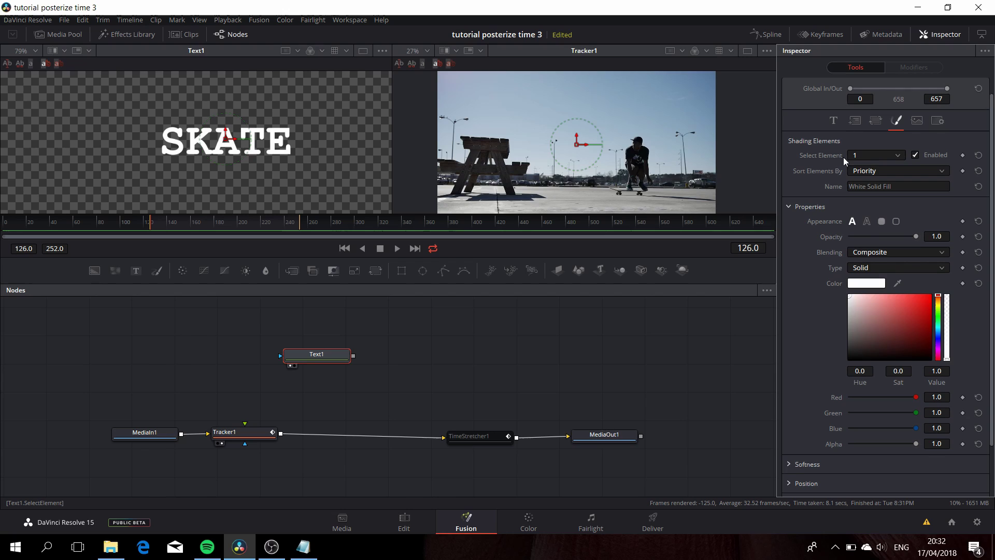
pyautogui.click(897, 155)
pyautogui.click(866, 177)
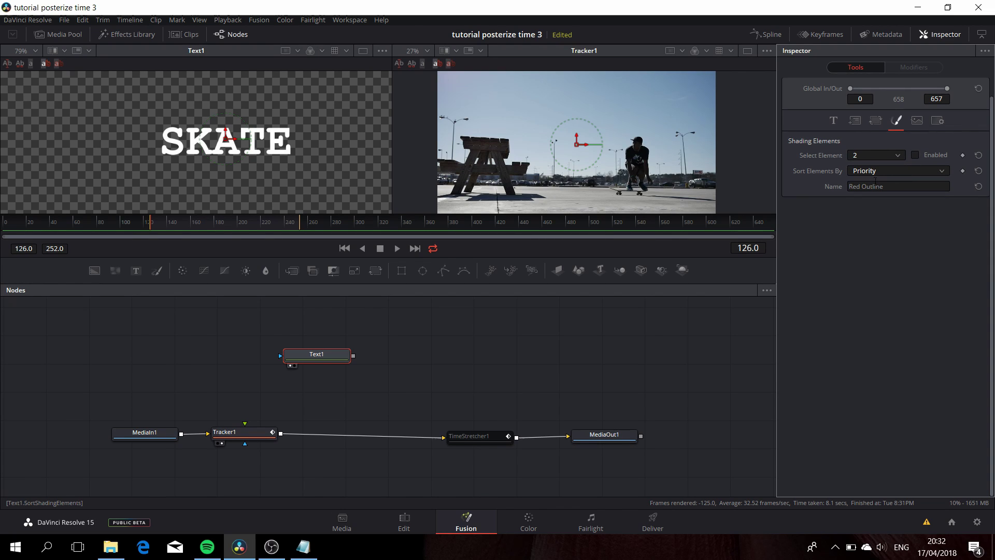
pyautogui.click(915, 155)
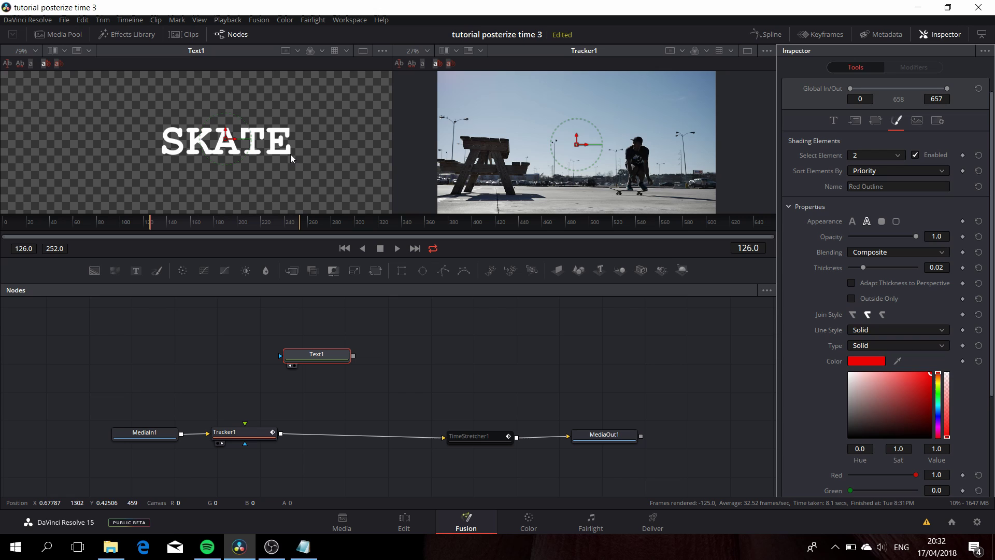
pyautogui.scroll(2, 291, 154)
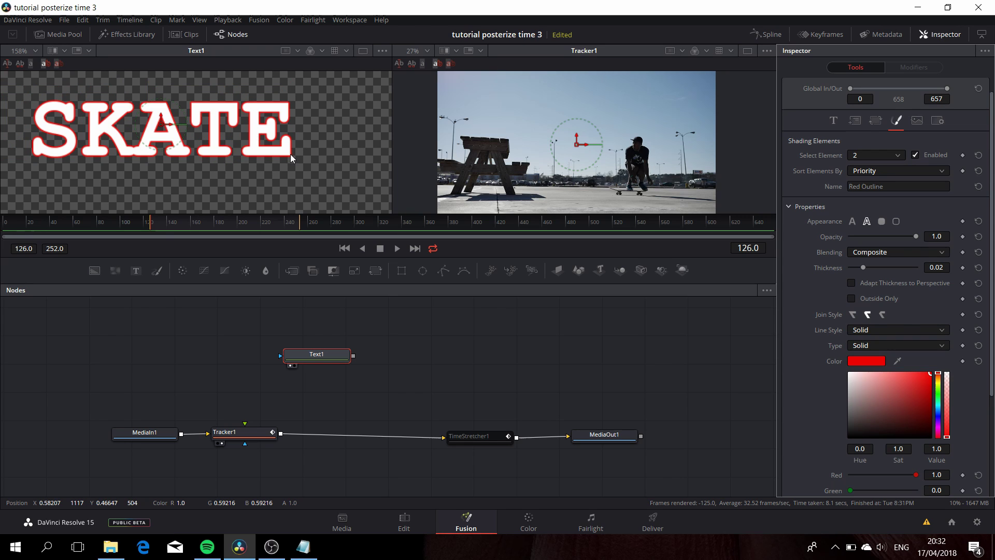
pyautogui.click(914, 154)
pyautogui.click(881, 155)
pyautogui.click(866, 190)
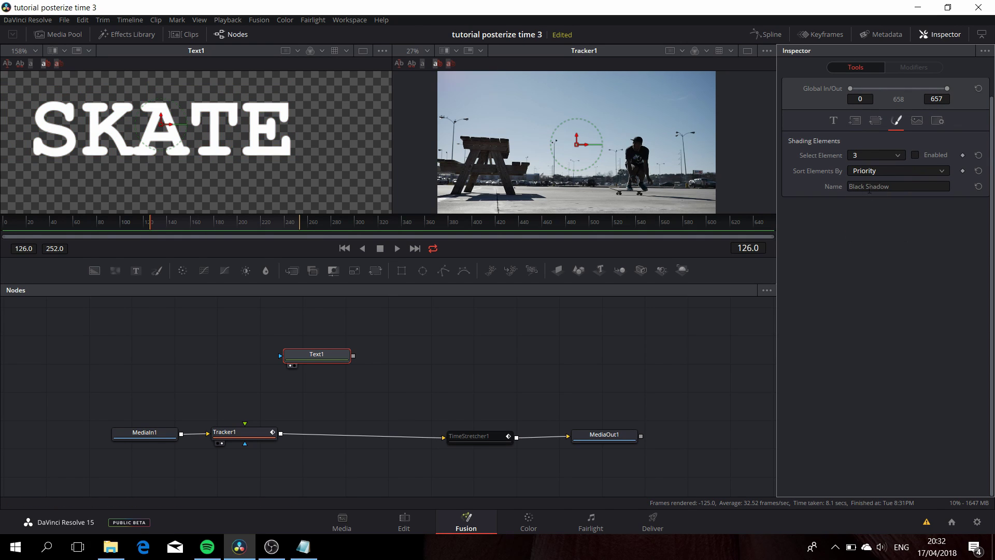
pyautogui.click(914, 155)
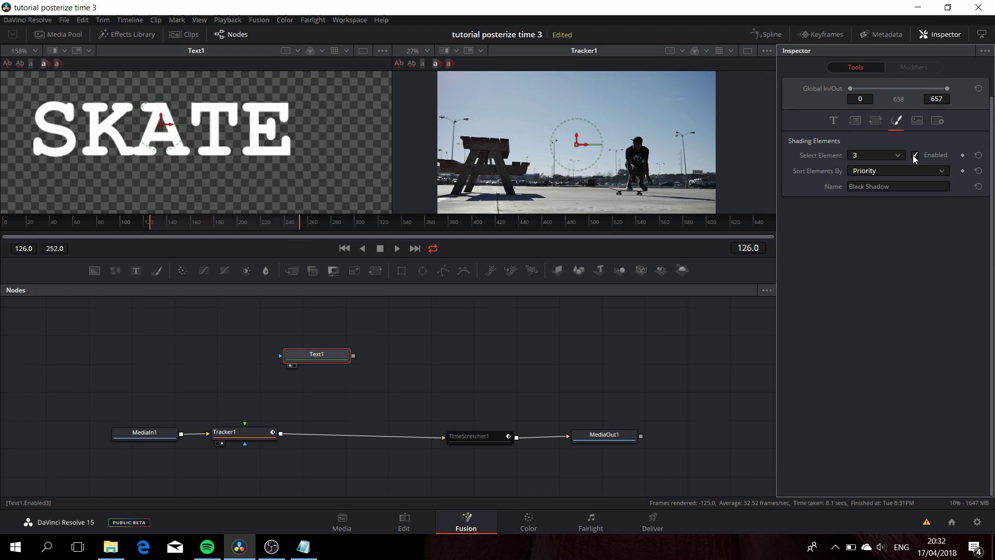
pyautogui.click(913, 155)
# Enable the background box shading element and set its Level to Line
pyautogui.click(901, 155)
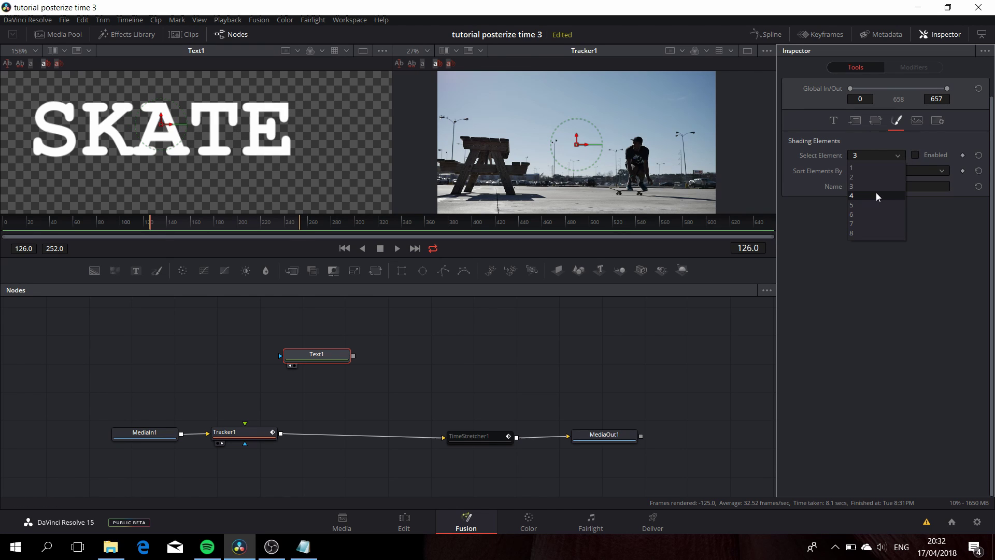
pyautogui.click(876, 195)
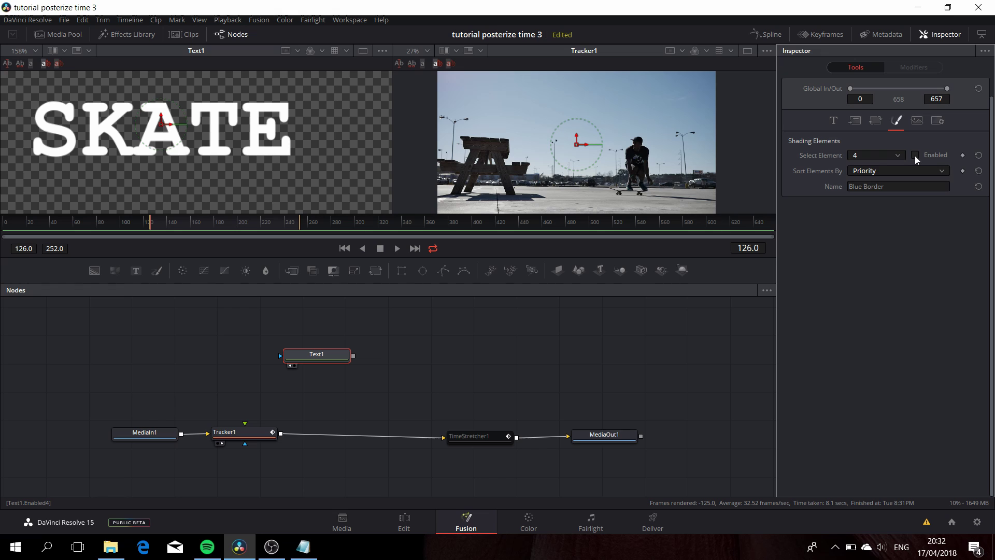
pyautogui.click(915, 155)
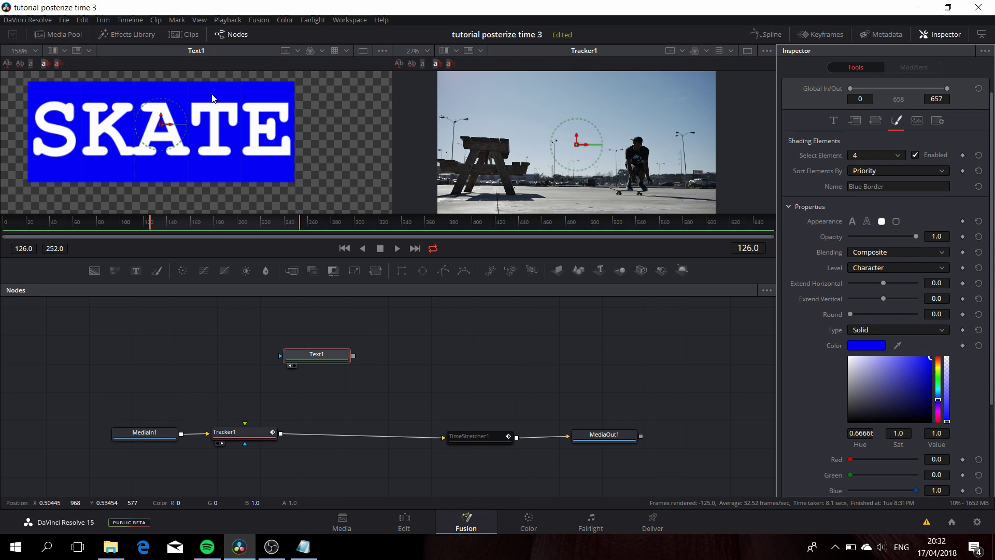
pyautogui.click(903, 269)
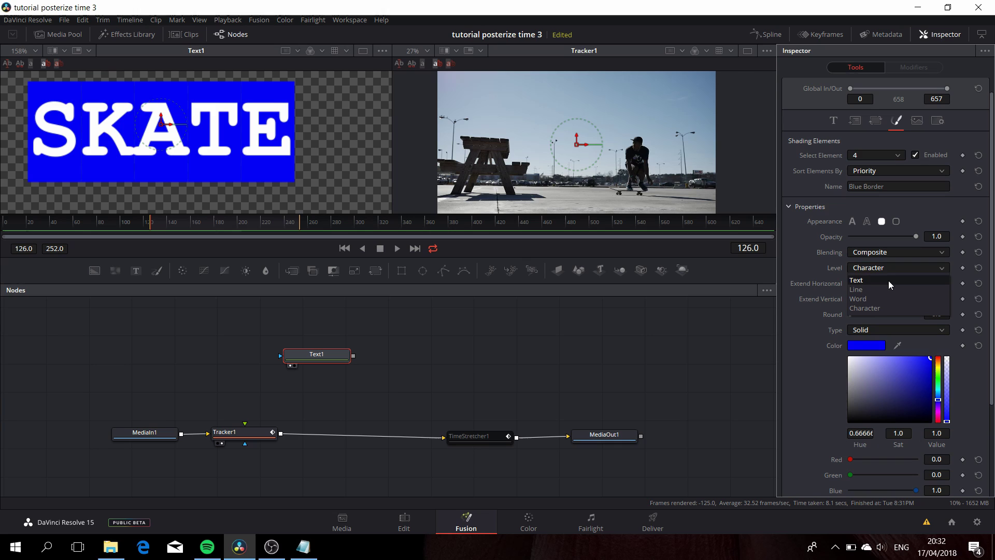
pyautogui.click(879, 291)
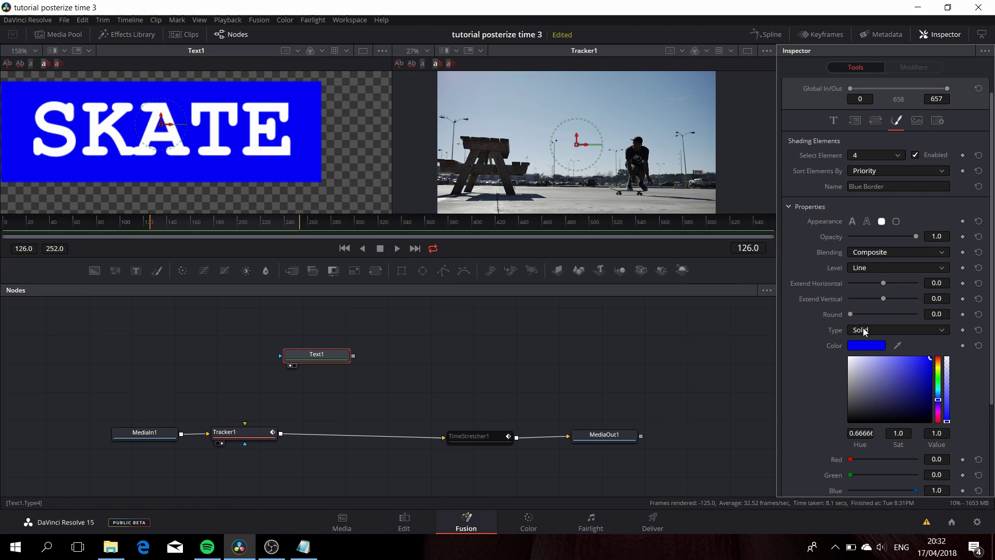
# Make the box red (#cc0000) with Round 0.15 and negative Extend Vertical, then reposition Text1
pyautogui.click(863, 347)
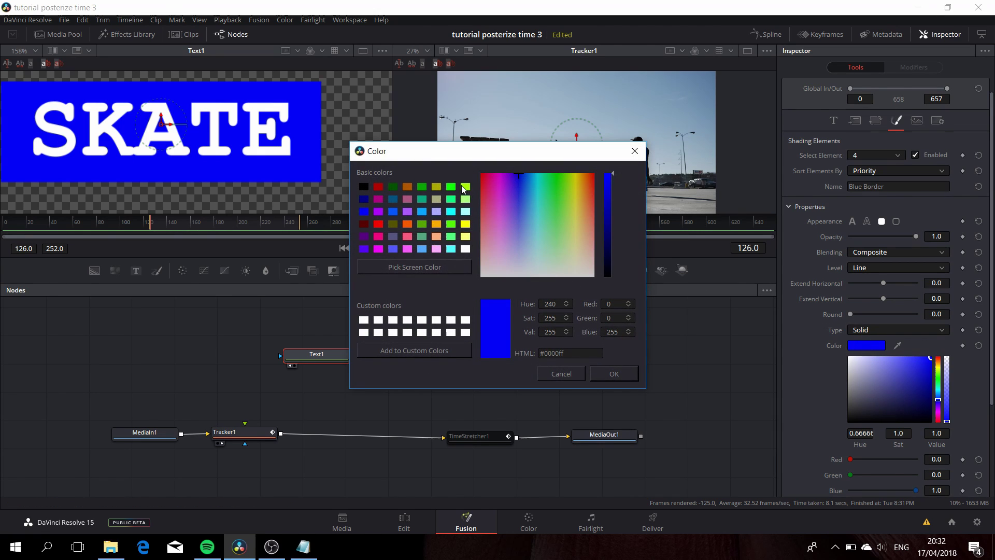
pyautogui.click(378, 186)
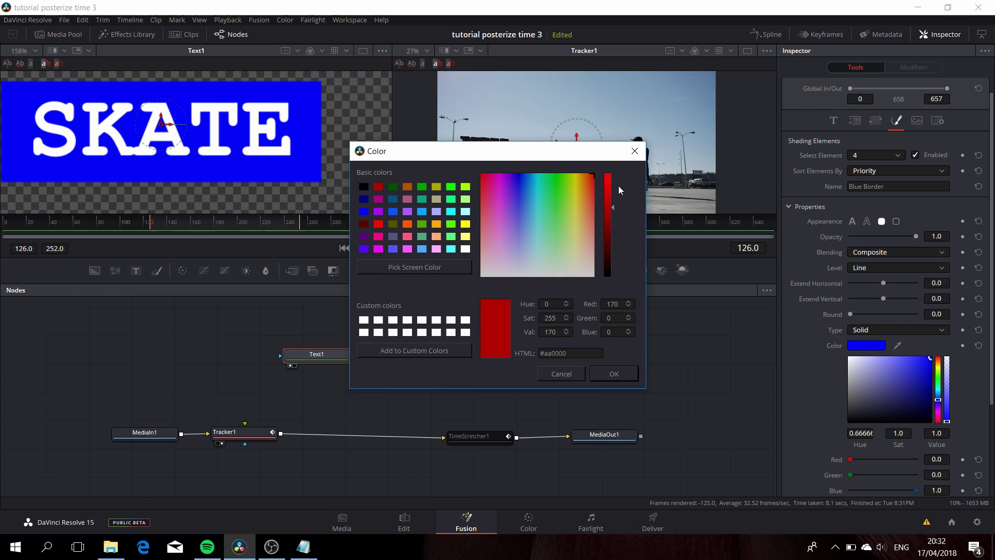
pyautogui.click(607, 193)
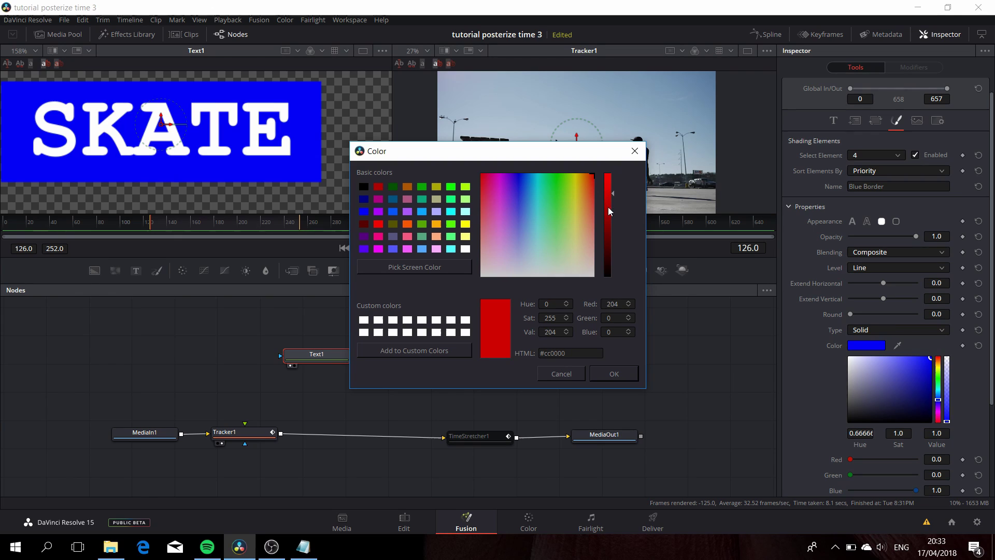
pyautogui.click(622, 372)
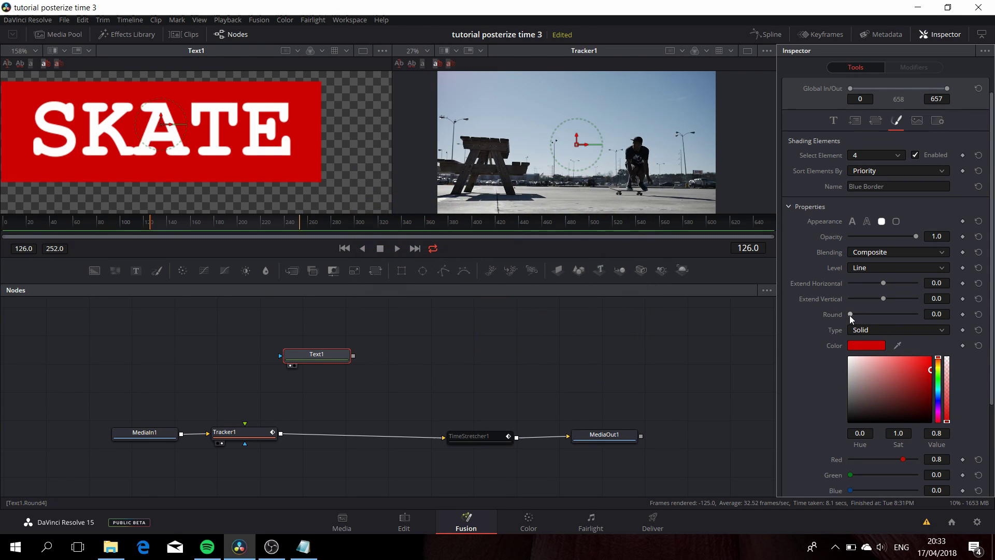
pyautogui.moveTo(850, 315); pyautogui.dragTo(859, 315)
pyautogui.moveTo(882, 299); pyautogui.dragTo(876, 300)
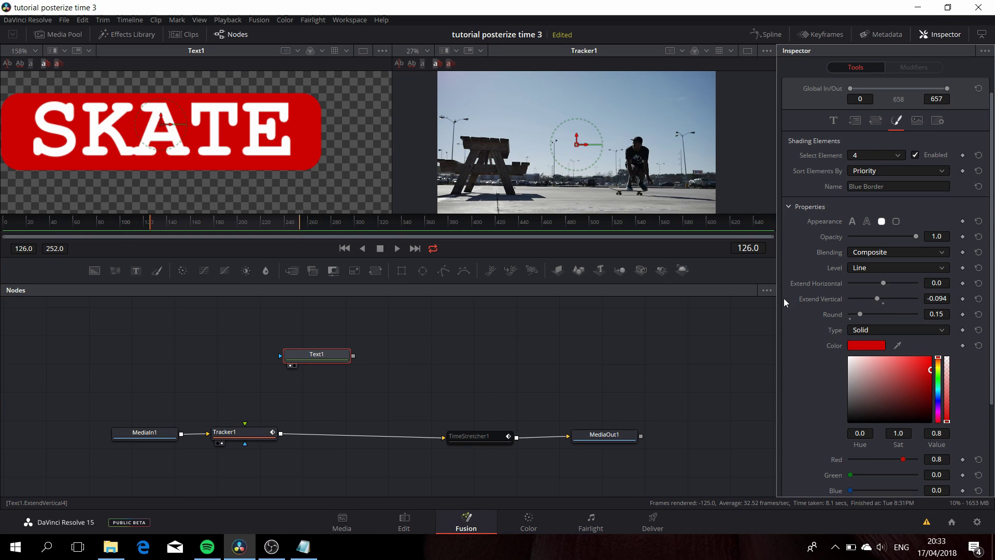
pyautogui.moveTo(325, 357); pyautogui.dragTo(388, 331)
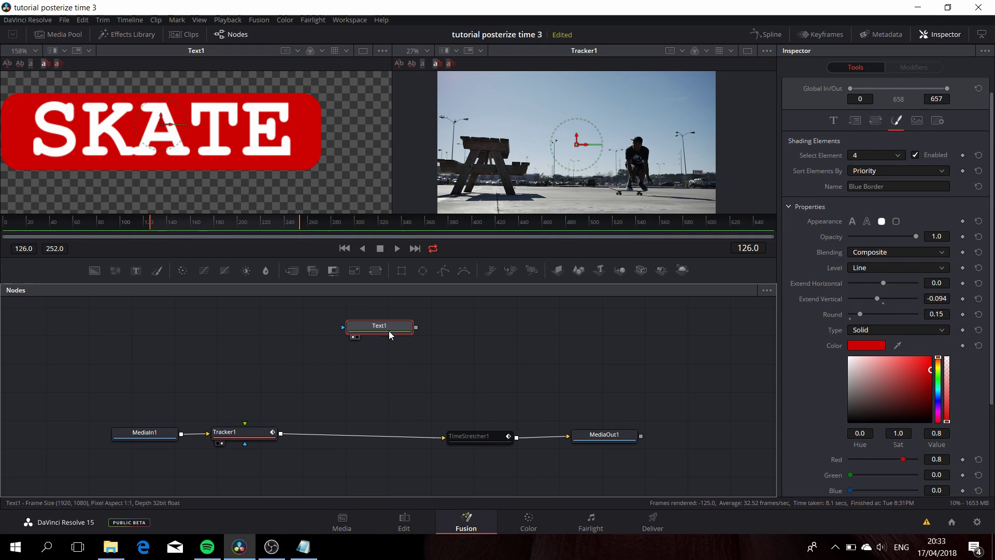
pyautogui.moveTo(427, 360); pyautogui.dragTo(306, 458)
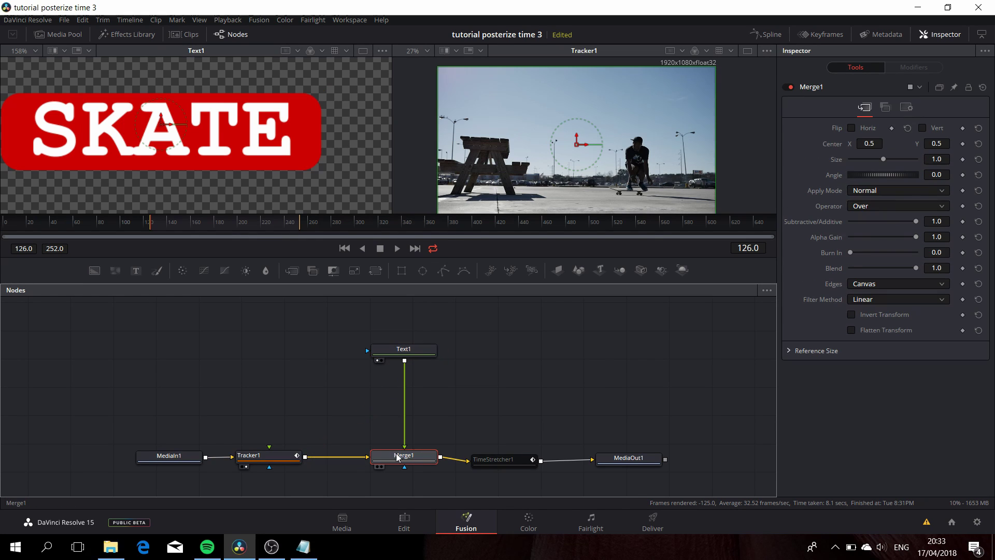
# View Merge1 to play the SKATE label over the clip, then select Text1
pyautogui.press('2')
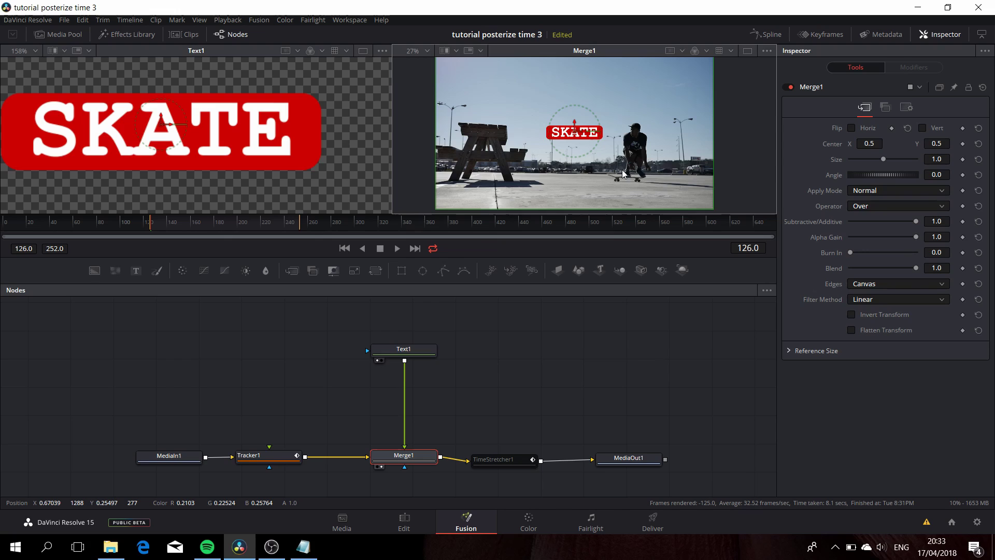
pyautogui.click(397, 248)
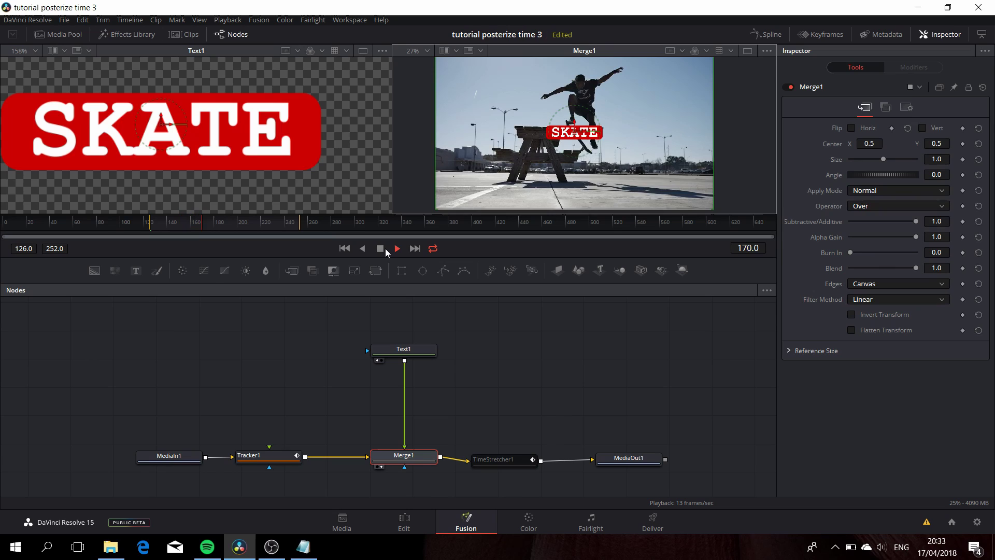
pyautogui.click(380, 249)
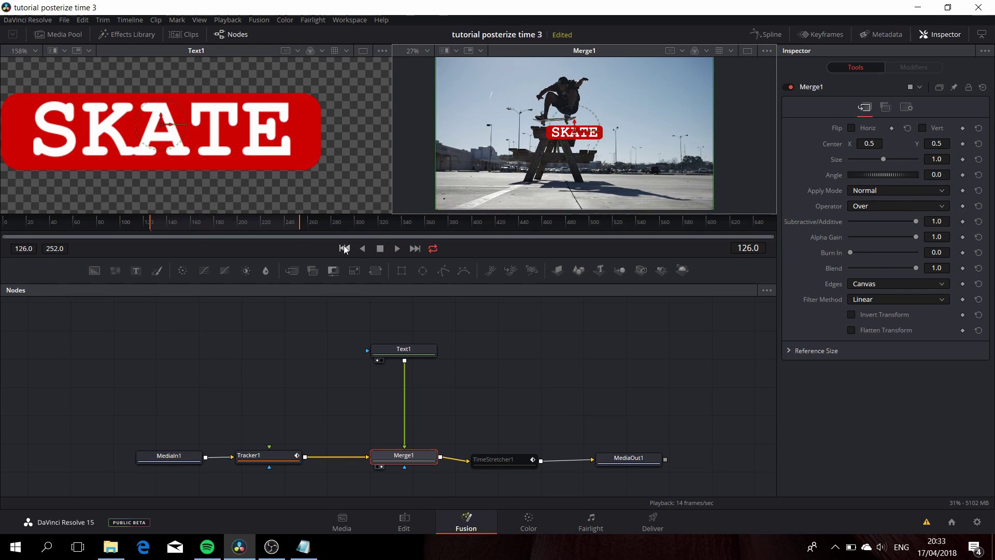
pyautogui.click(395, 347)
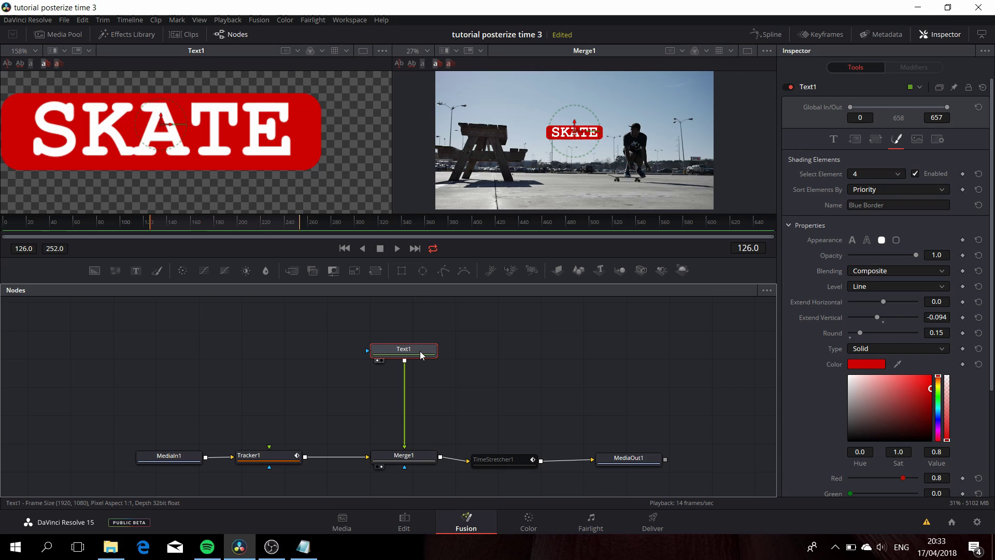
# Add a Transform node after Text1 and rename it Tracker_Transform
pyautogui.hotkey('ctrl', 'space')
pyautogui.write('trans')
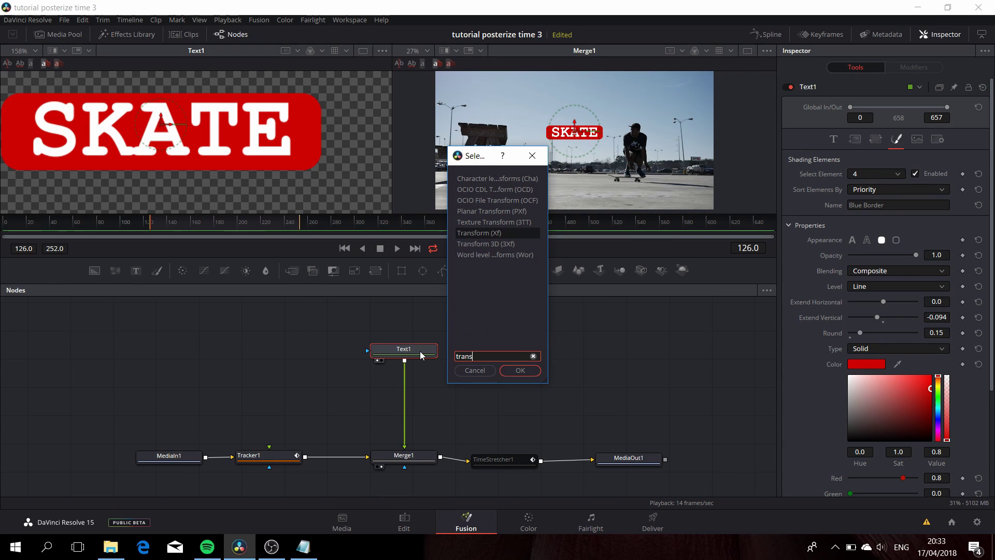
pyautogui.click(520, 371)
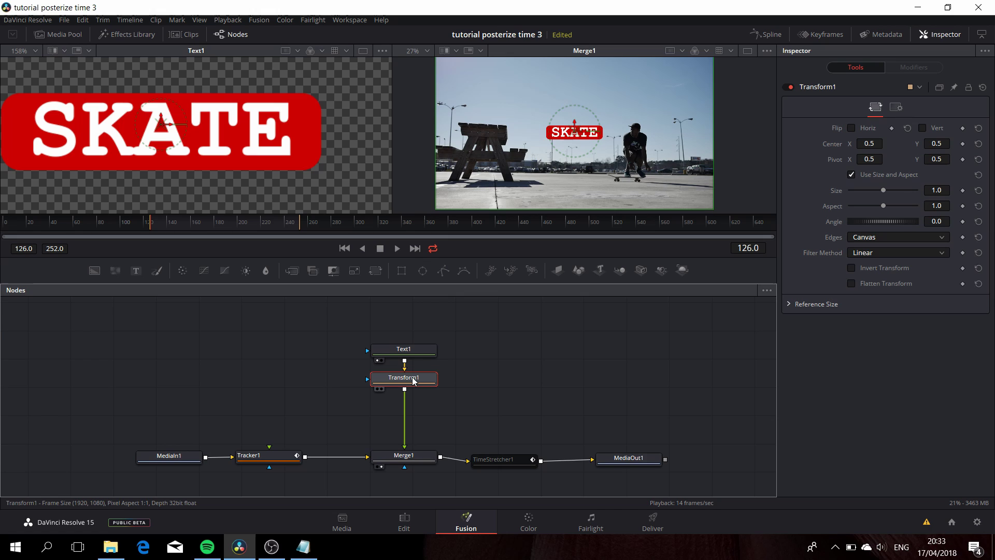
pyautogui.press('F2')
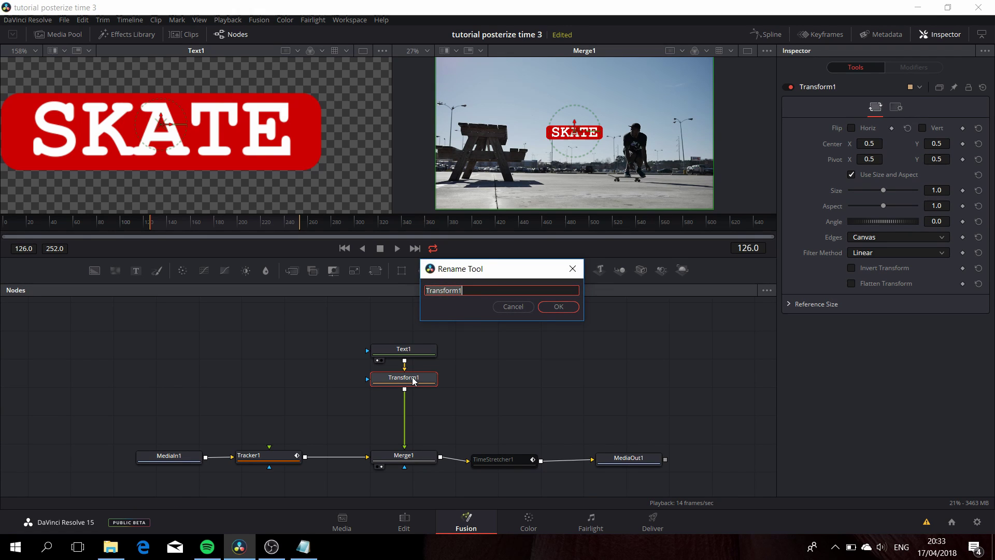
pyautogui.write('Tracker_Trans')
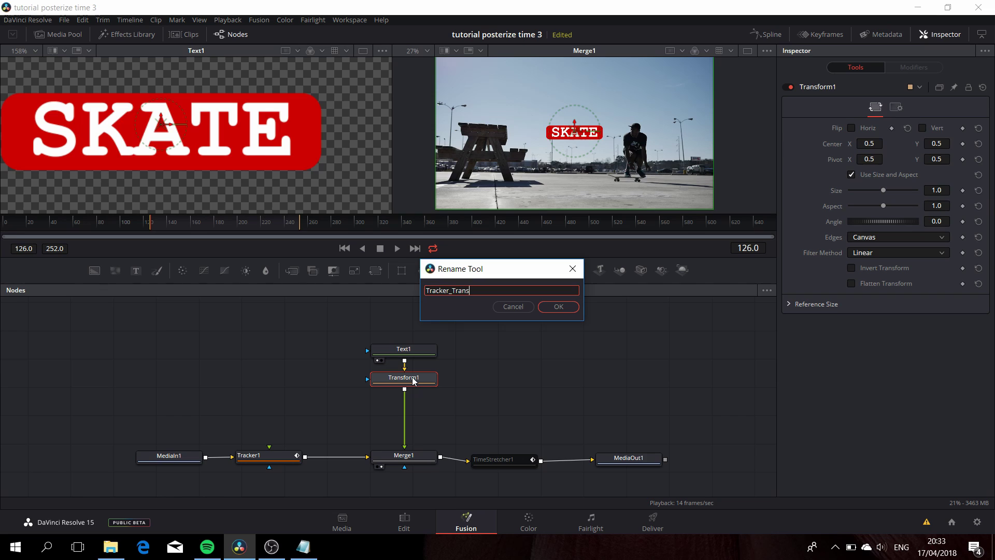
pyautogui.write('form')
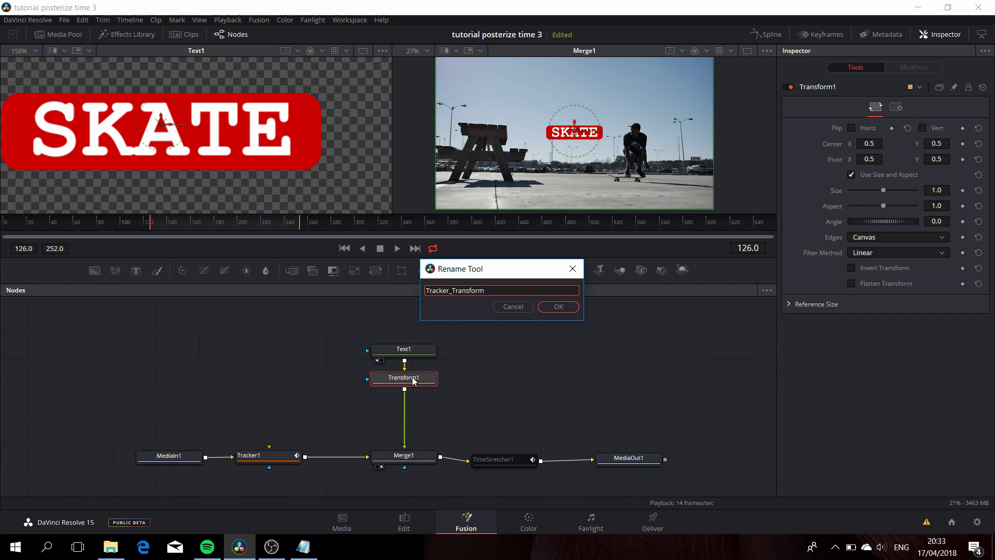
pyautogui.press('Return')
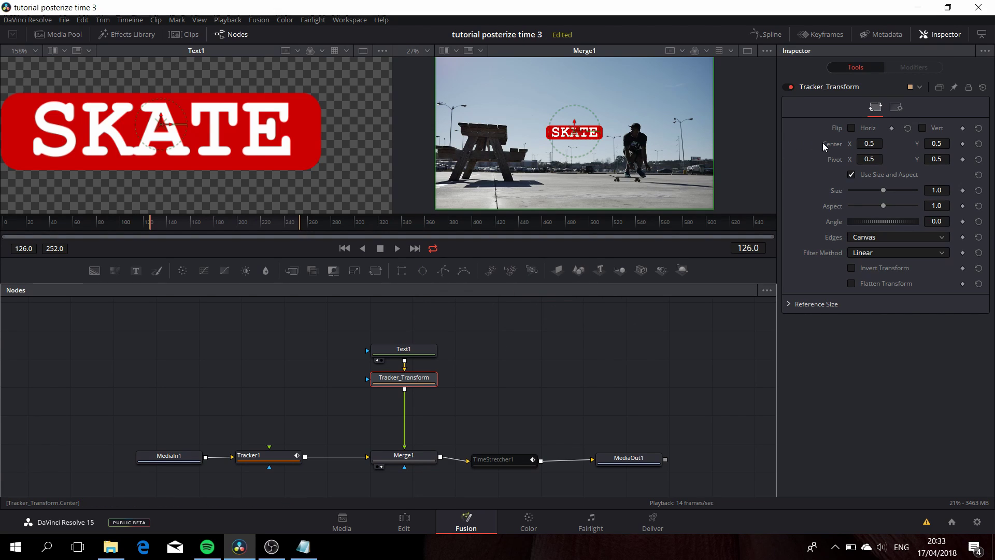
# Connect Tracker_Transform's Center to Tracker1's path position and play to check the tracking
pyautogui.rightClick(846, 148)
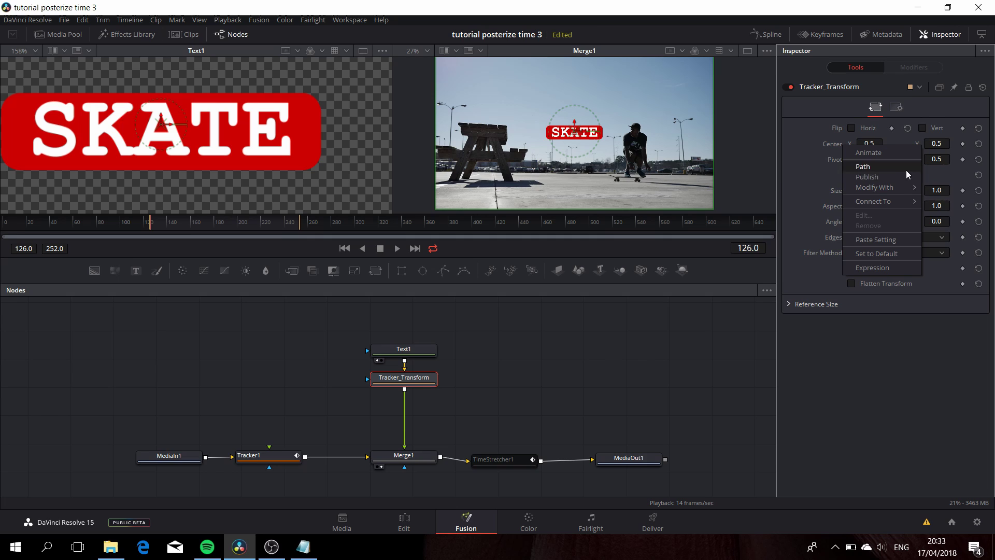
pyautogui.moveTo(894, 193)
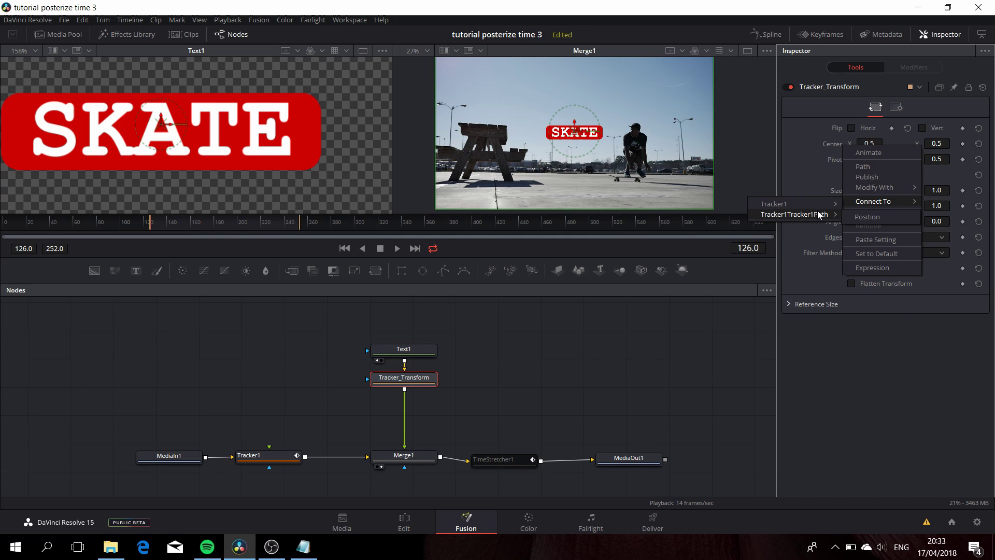
pyautogui.click(868, 217)
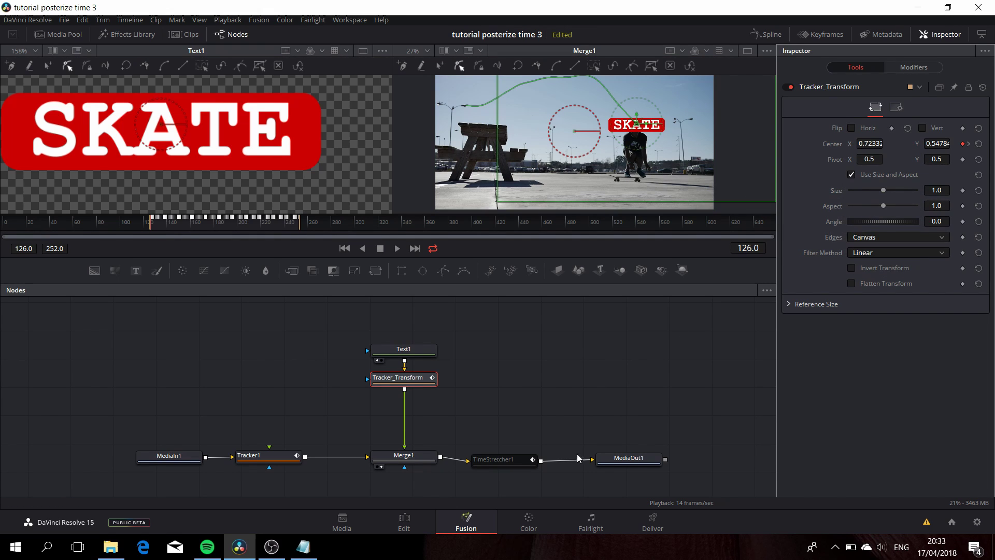
pyautogui.click(398, 249)
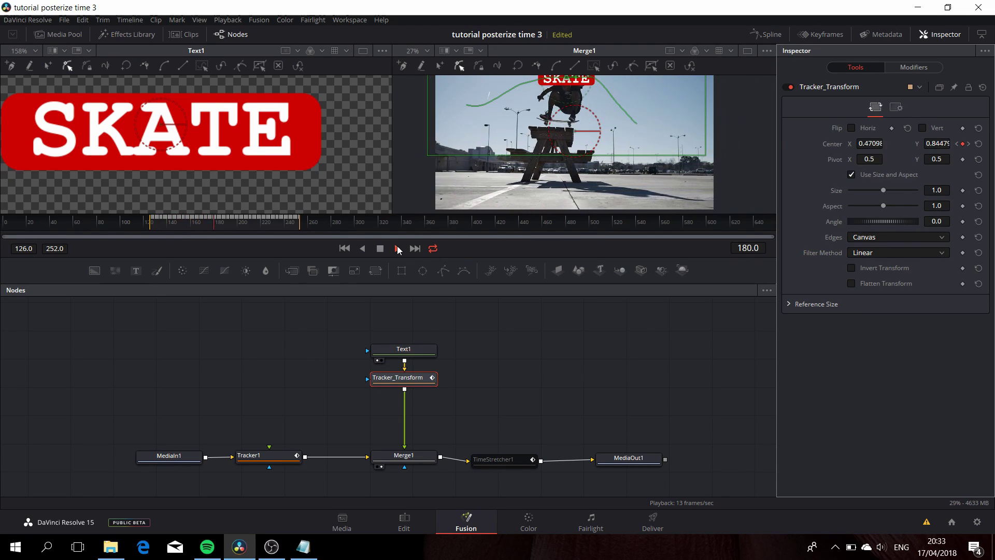
# Rewind to the first frame and add a Transform node named offset below Tracker_Transform
pyautogui.click(379, 248)
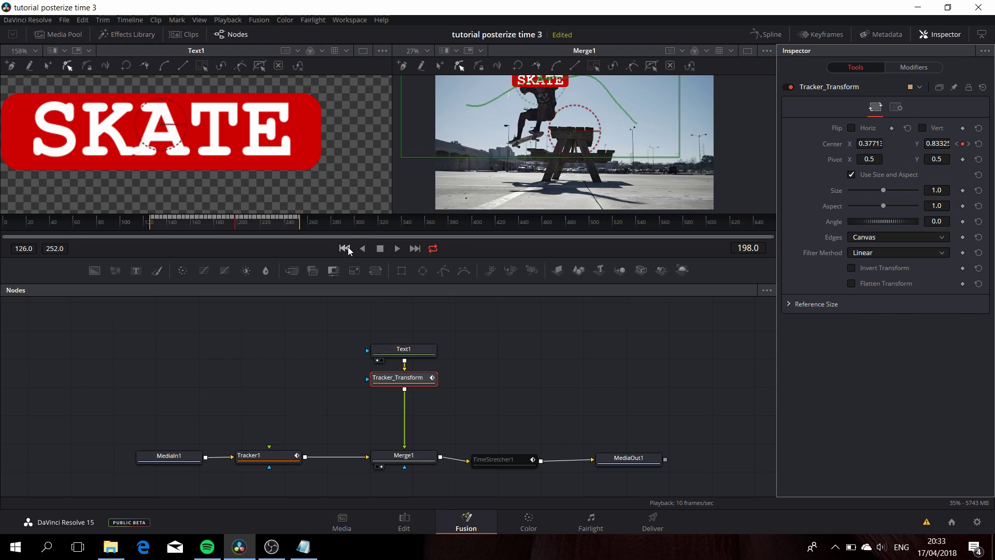
pyautogui.click(344, 248)
pyautogui.click(413, 380)
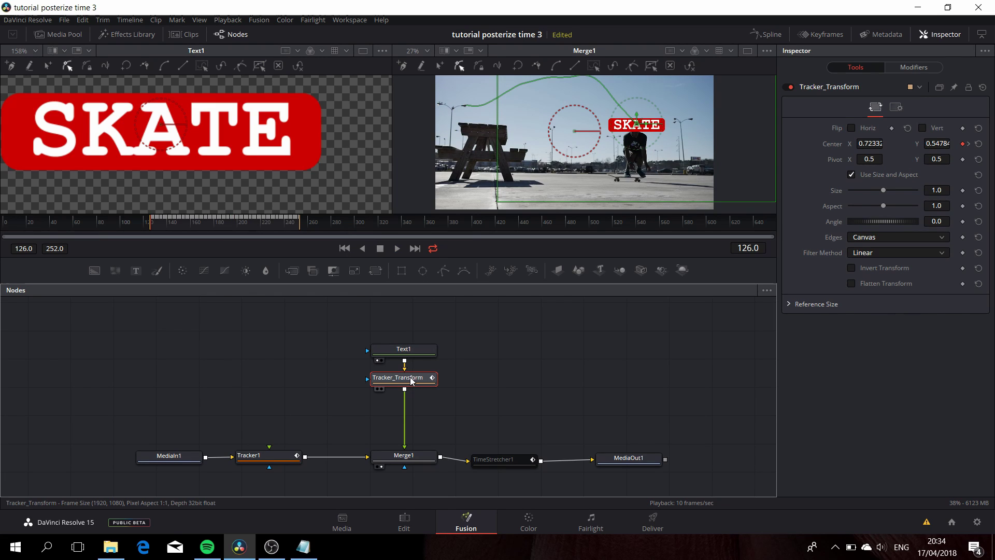
pyautogui.hotkey('shift', 'space')
pyautogui.write('trans')
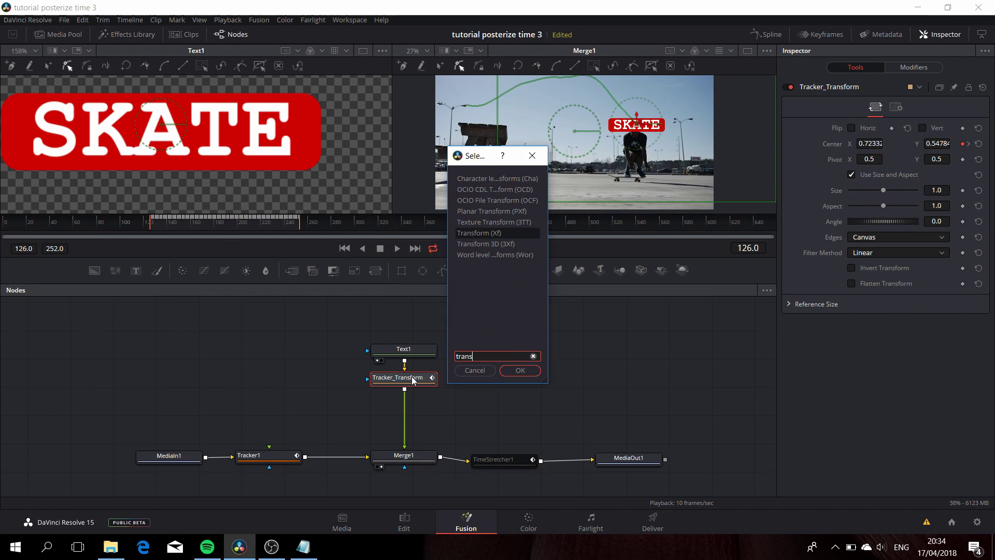
pyautogui.click(520, 371)
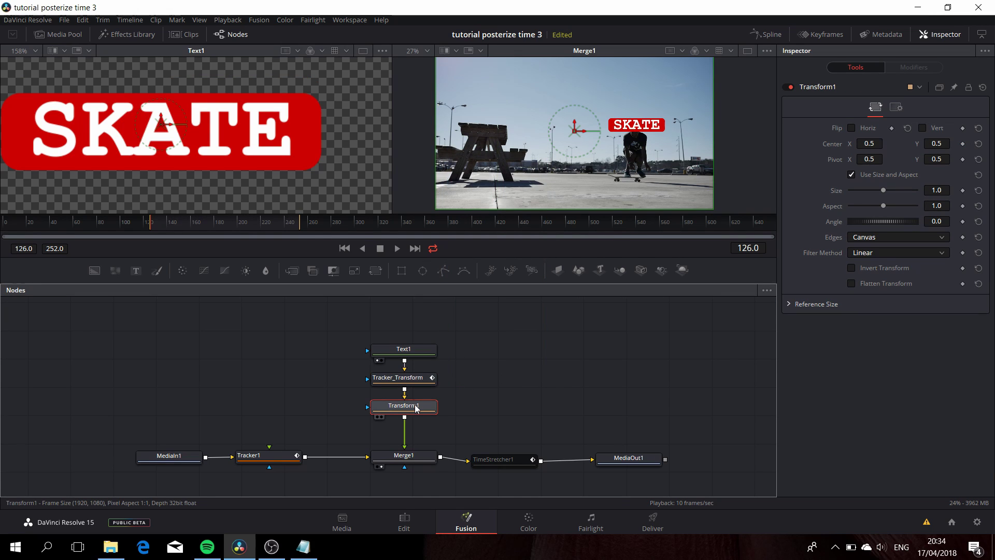
pyautogui.press('F2')
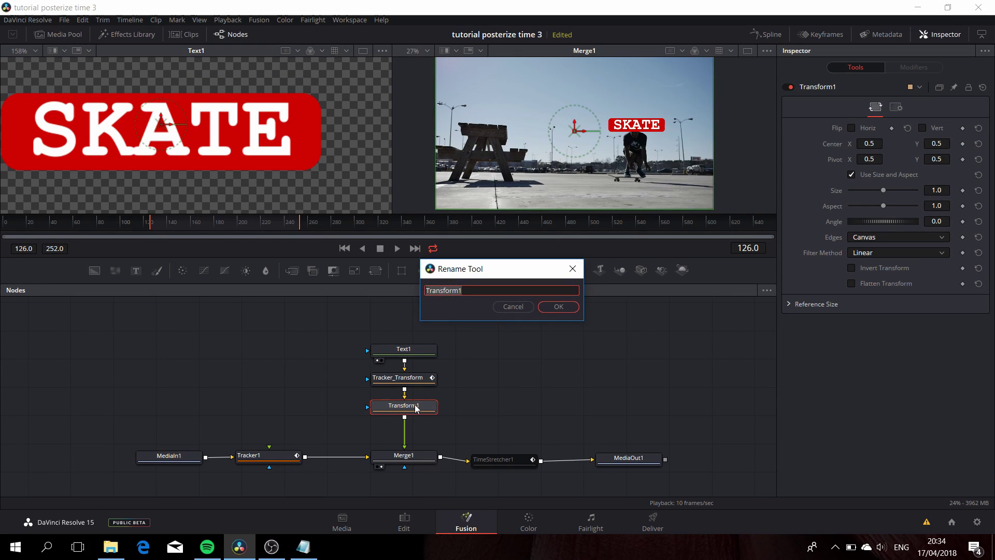
pyautogui.write('offset')
pyautogui.press('Return')
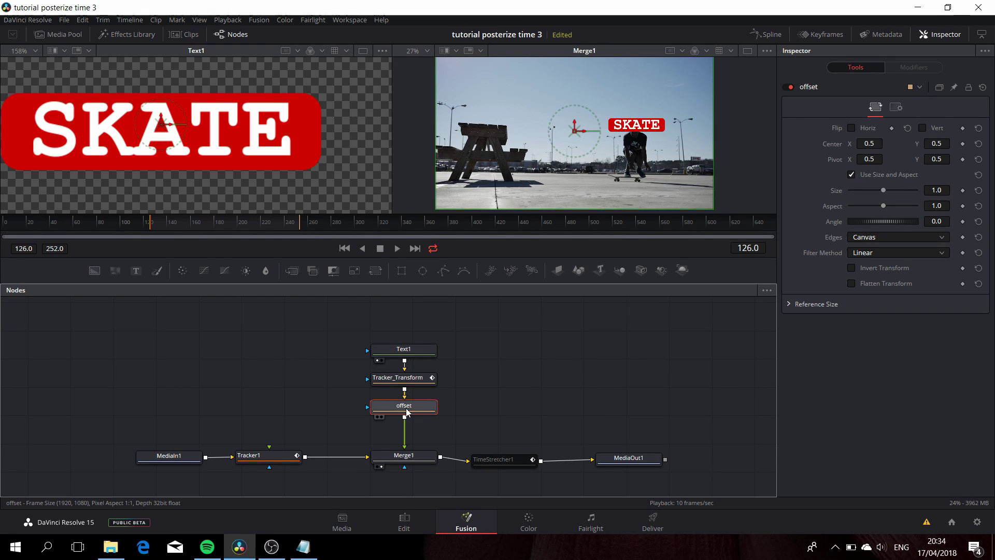
# Shift SKATE right to Center 0.655, 0.444 beside the skater and play it back
pyautogui.moveTo(869, 144); pyautogui.dragTo(921, 144)
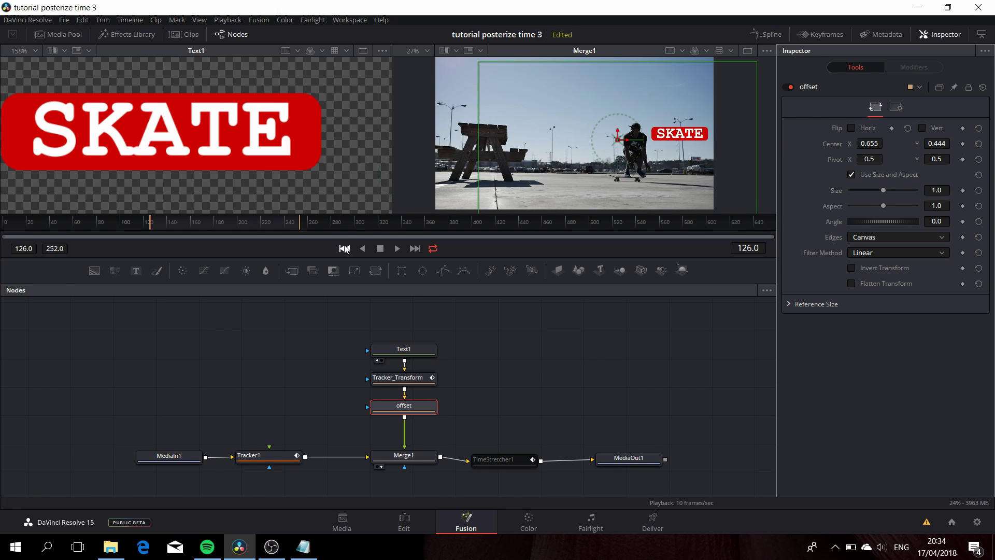
pyautogui.click(398, 250)
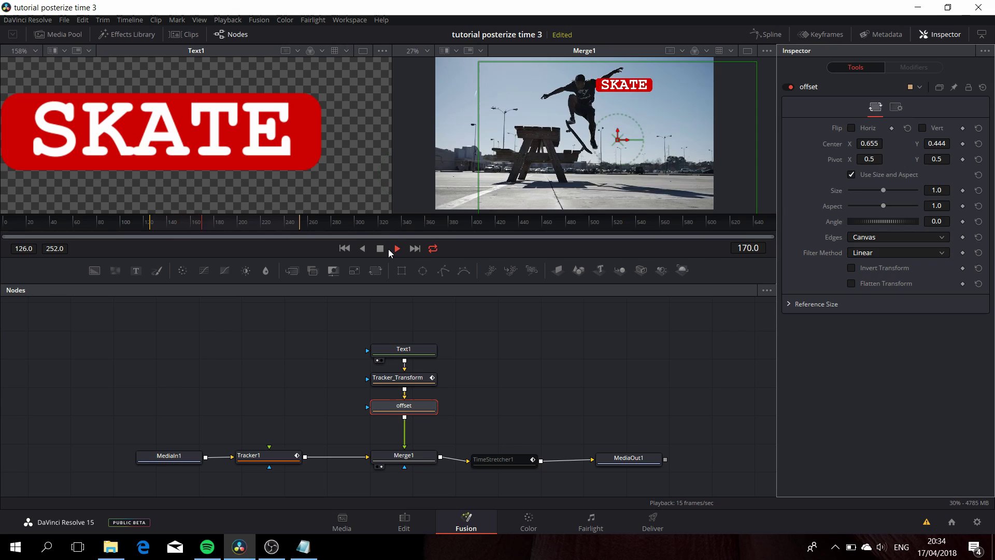
pyautogui.click(380, 249)
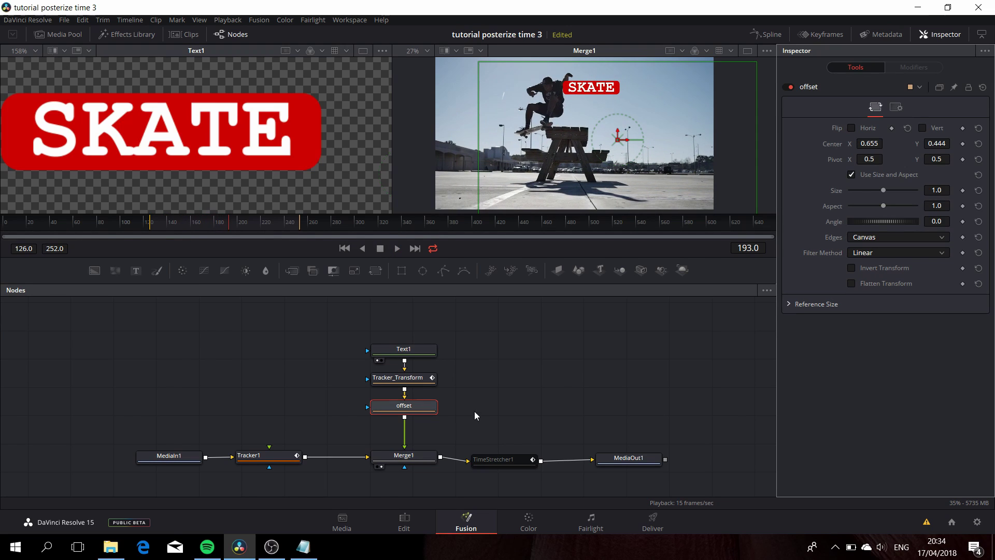
# Pan the node graph and move the bottom row of nodes lower down
pyautogui.moveTo(474, 412)
pyautogui.mouseDown()
pyautogui.moveTo(471, 381)
pyautogui.moveTo(469, 404)
pyautogui.mouseUp()
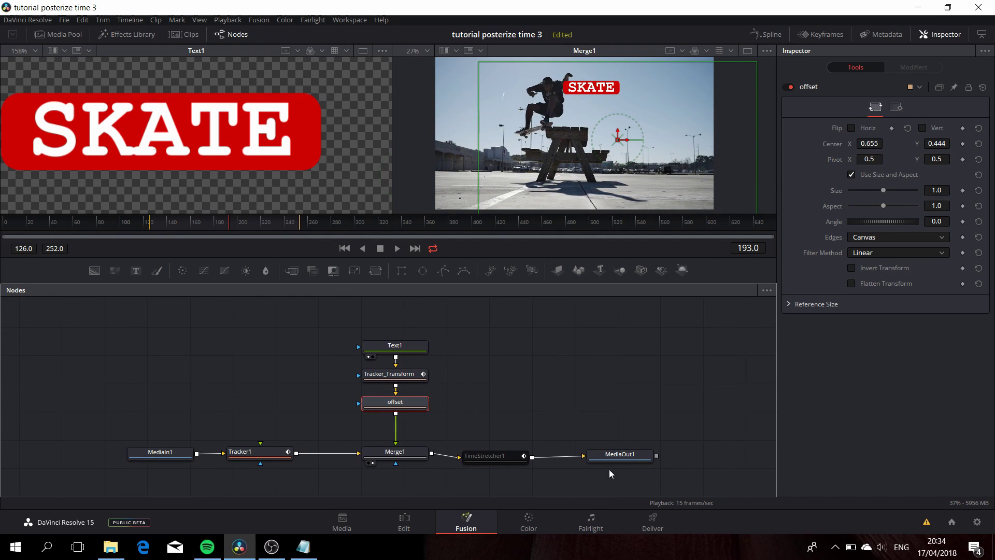
pyautogui.moveTo(88, 431); pyautogui.dragTo(631, 483)
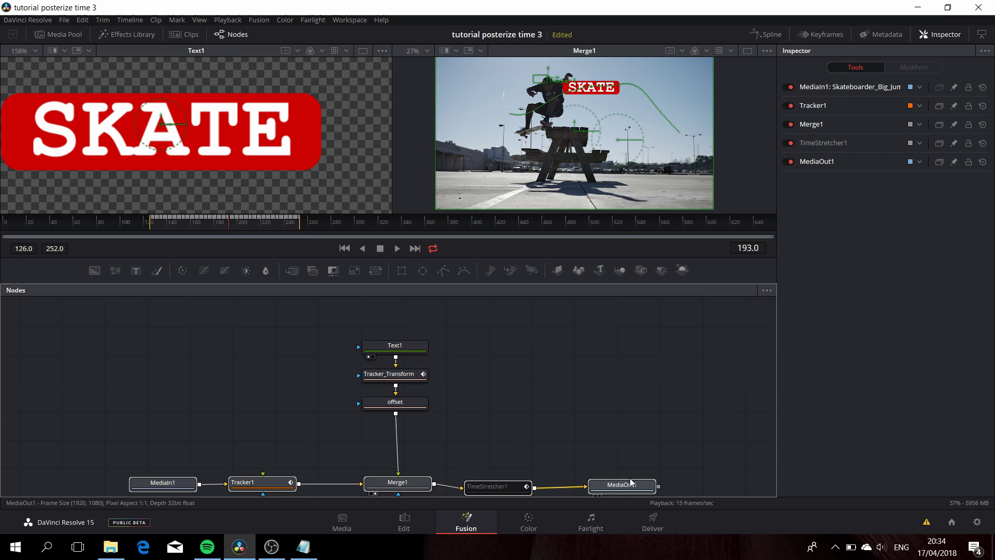
pyautogui.hotkey('ctrl', 'z')
pyautogui.hotkey('ctrl', 'y')
pyautogui.click(629, 484)
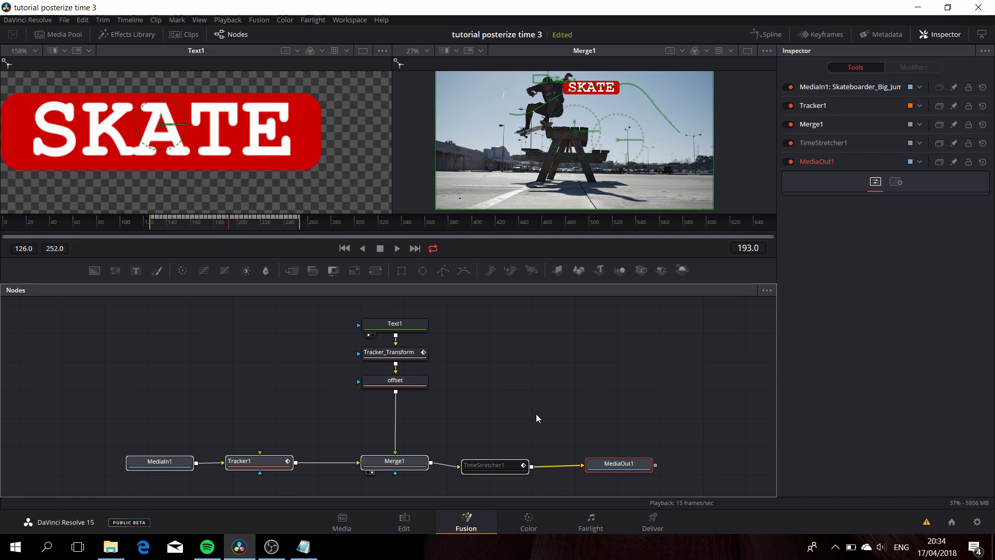
# Insert a TimeStretcher2 node below the offset node
pyautogui.click(395, 383)
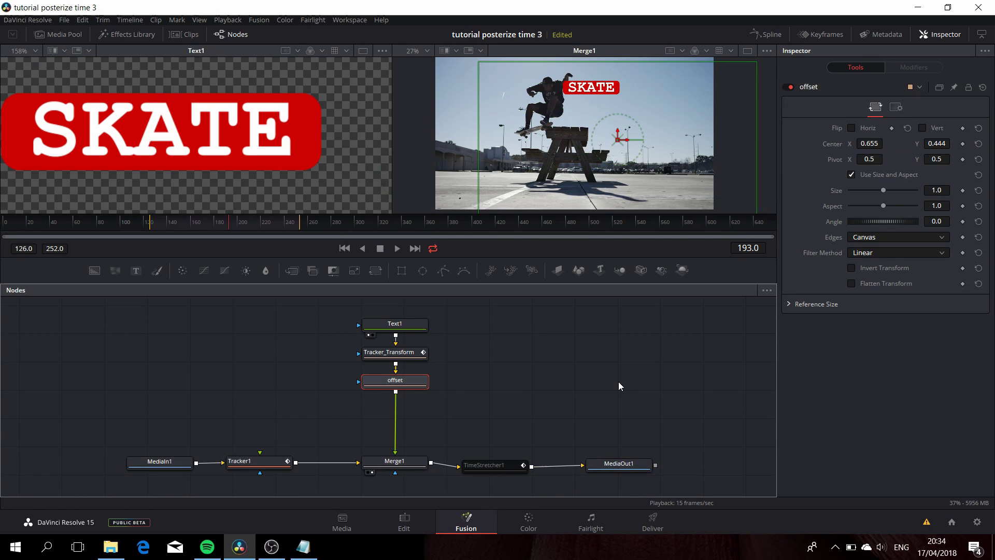
pyautogui.hotkey('shift', 'space')
pyautogui.write('time')
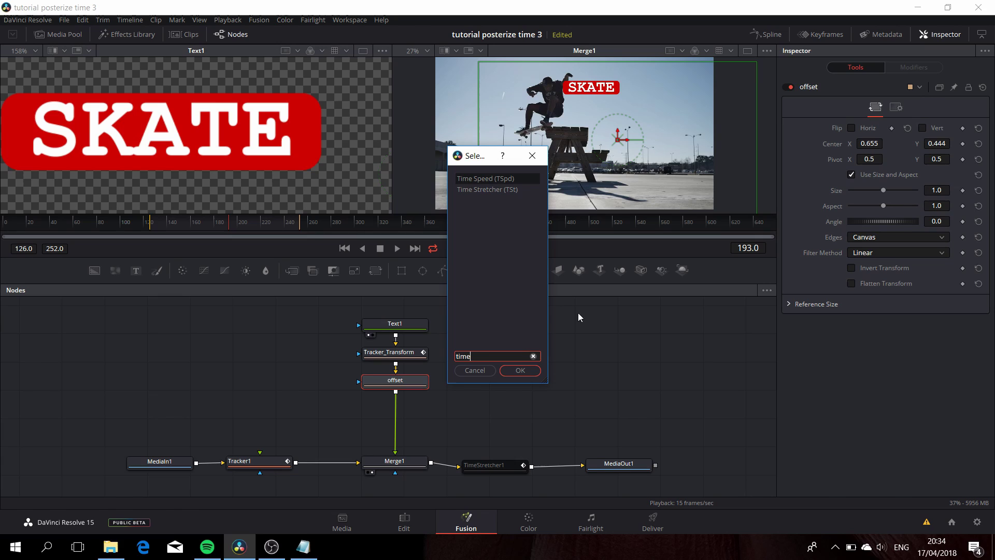
pyautogui.click(478, 189)
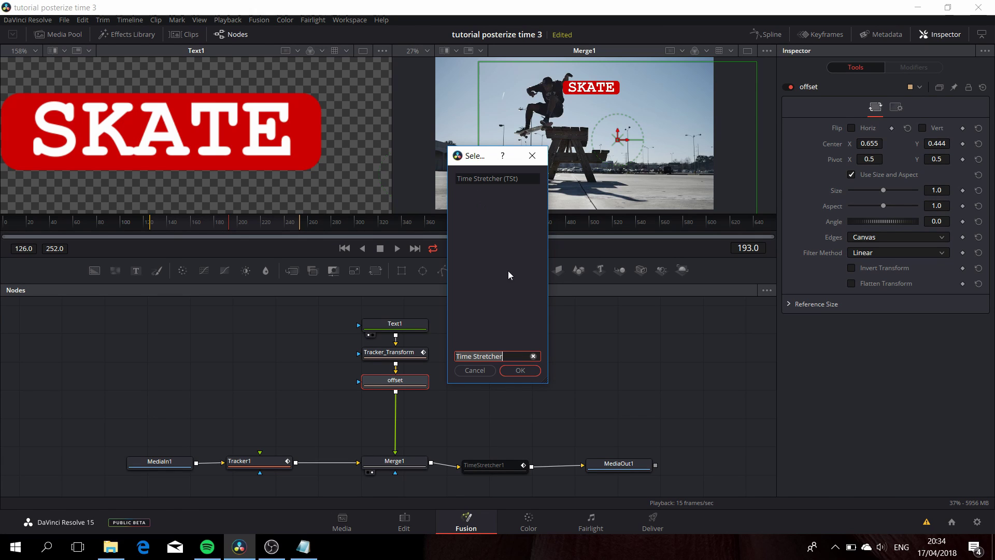
pyautogui.click(520, 371)
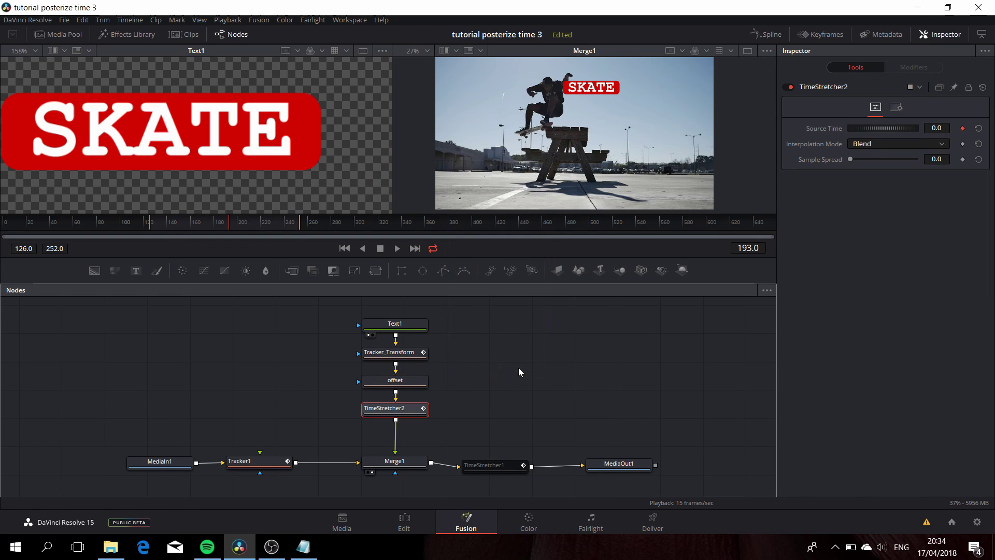
# Drive TimeStretcher2's Source Time with the expression time-5 and play from the start
pyautogui.rightClick(831, 135)
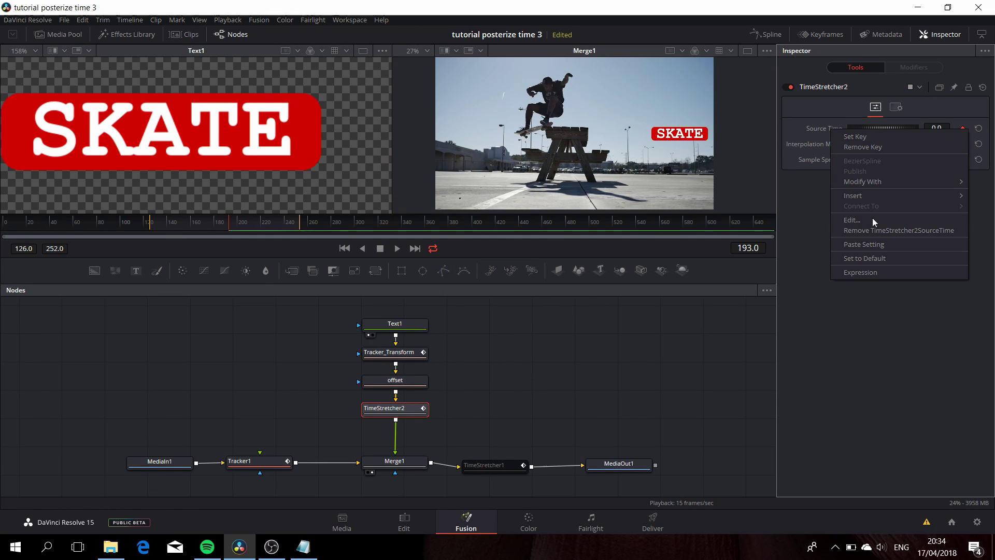
pyautogui.click(880, 271)
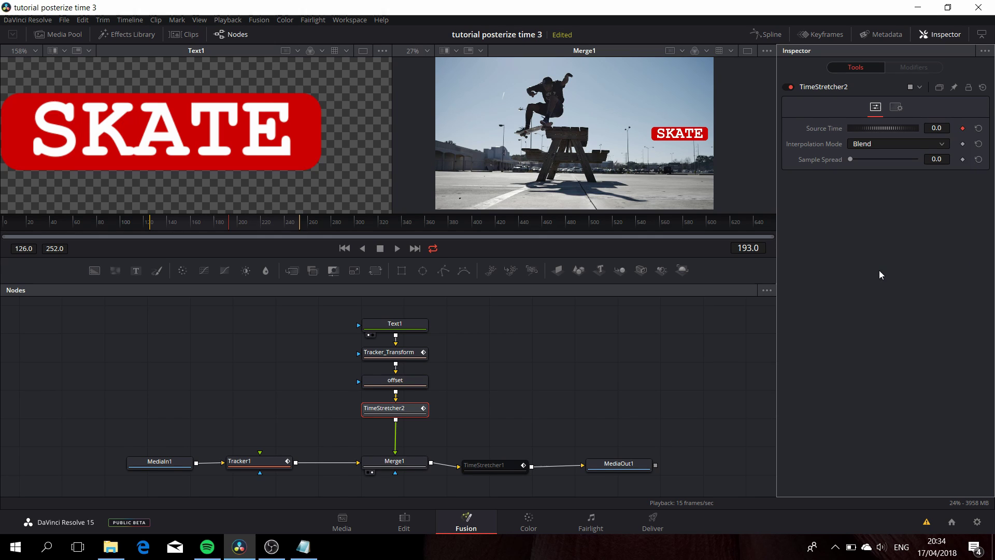
pyautogui.write('time-5')
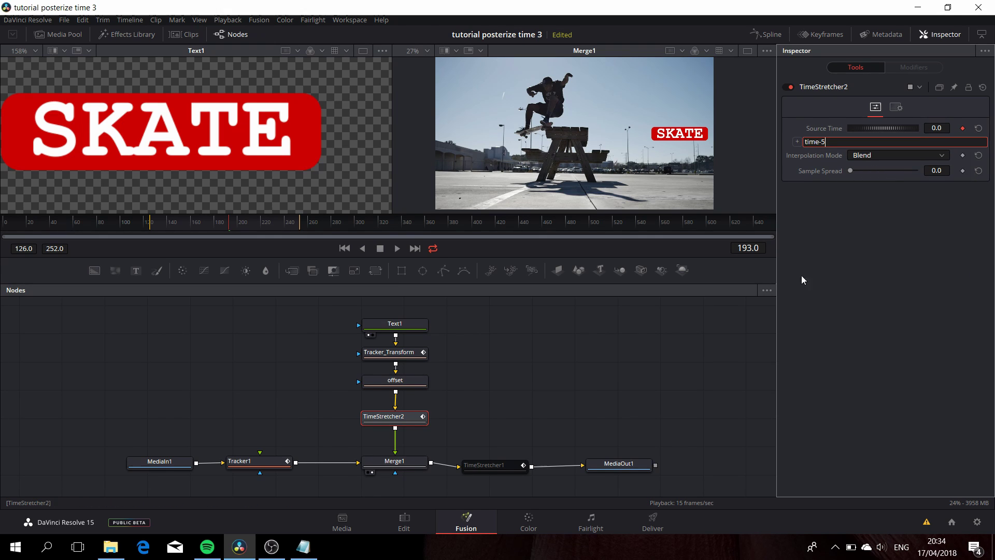
pyautogui.press('Return')
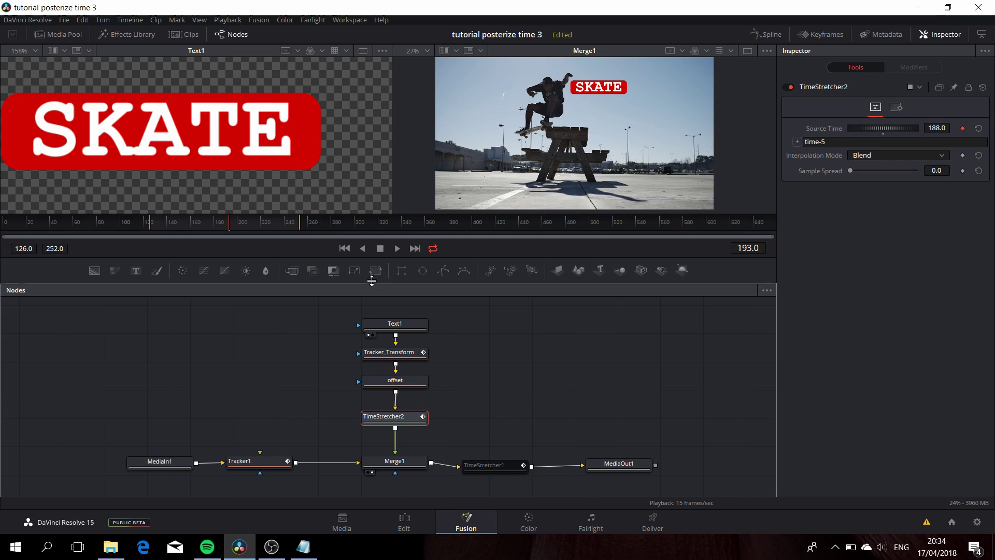
pyautogui.click(344, 248)
pyautogui.click(397, 249)
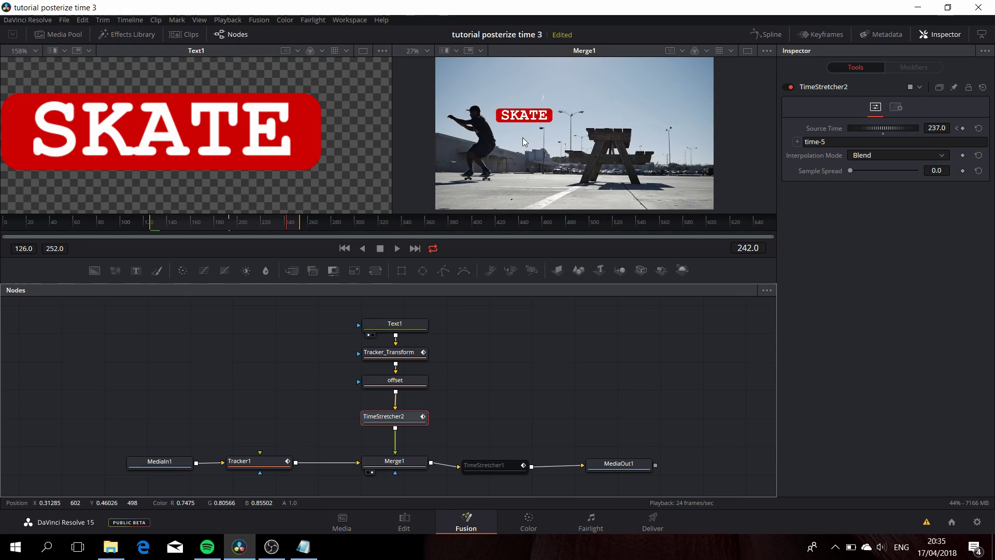
# Stop playback, move Text1 up and add a BrightnessContrast1 node below it
pyautogui.press('space')
pyautogui.moveTo(531, 362); pyautogui.dragTo(555, 365)
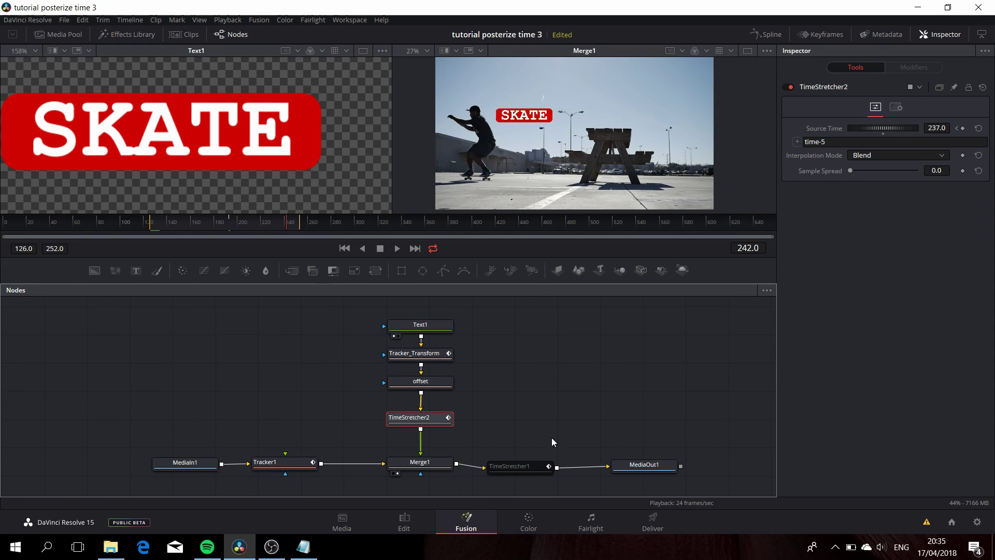
pyautogui.moveTo(527, 465); pyautogui.dragTo(534, 464)
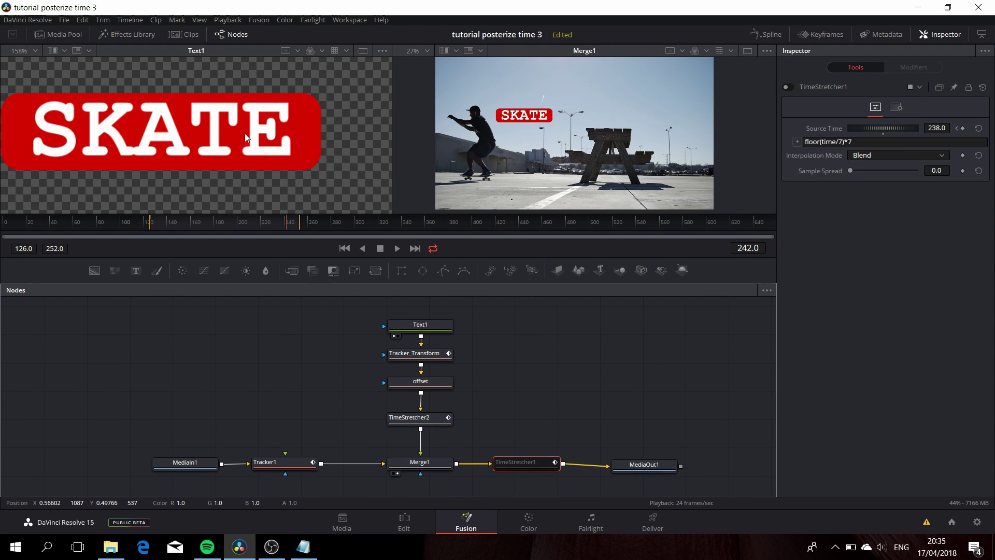
pyautogui.moveTo(553, 333); pyautogui.dragTo(615, 346)
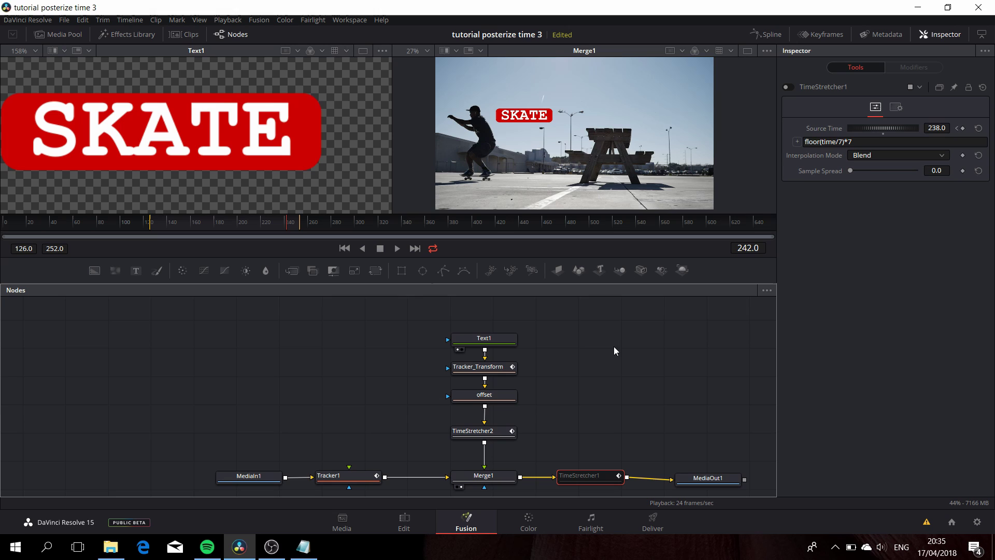
pyautogui.moveTo(497, 347); pyautogui.dragTo(479, 338)
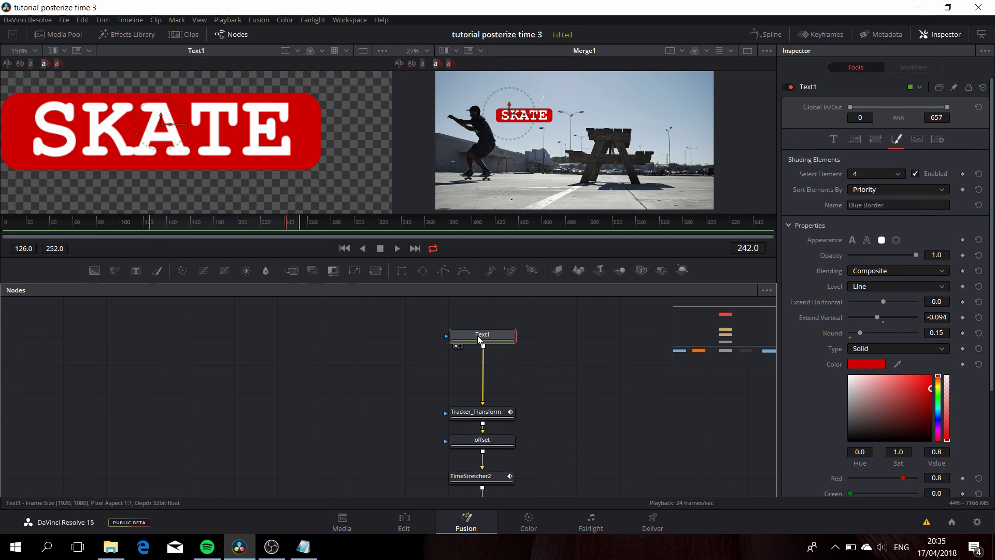
pyautogui.hotkey('shift', 'space')
pyautogui.write('bright')
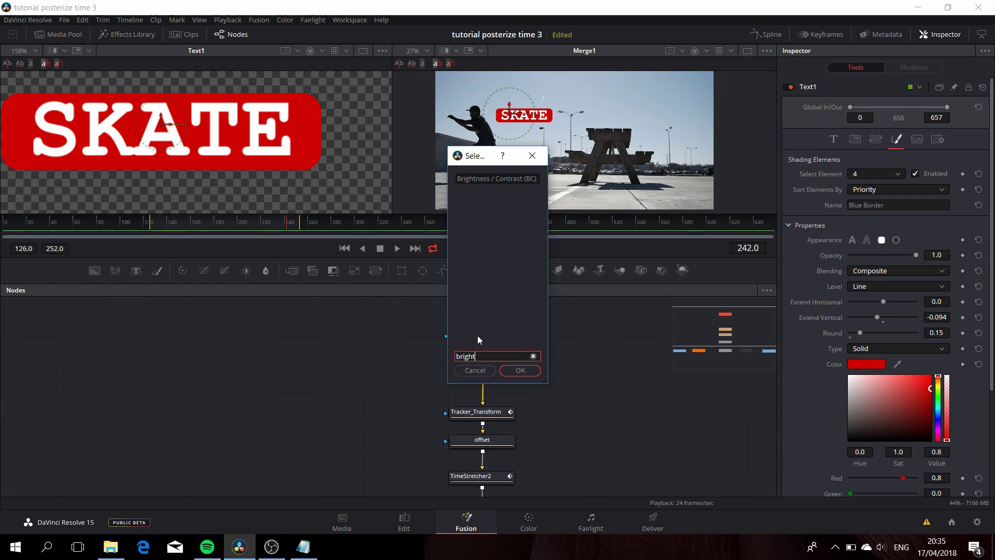
pyautogui.click(519, 371)
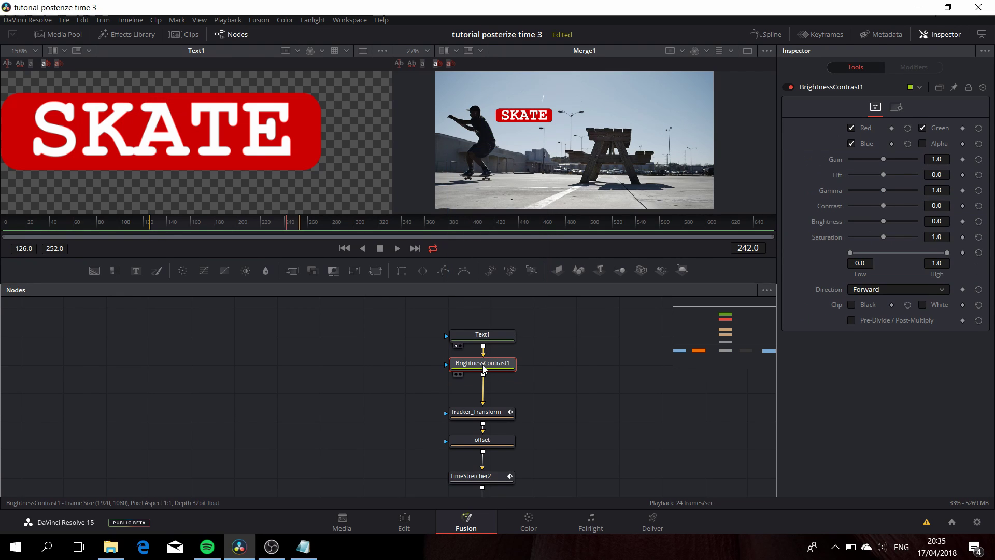
# Enable Alpha on BrightnessContrast1, test Gain at 0 and restore it to 1.0
pyautogui.click(922, 144)
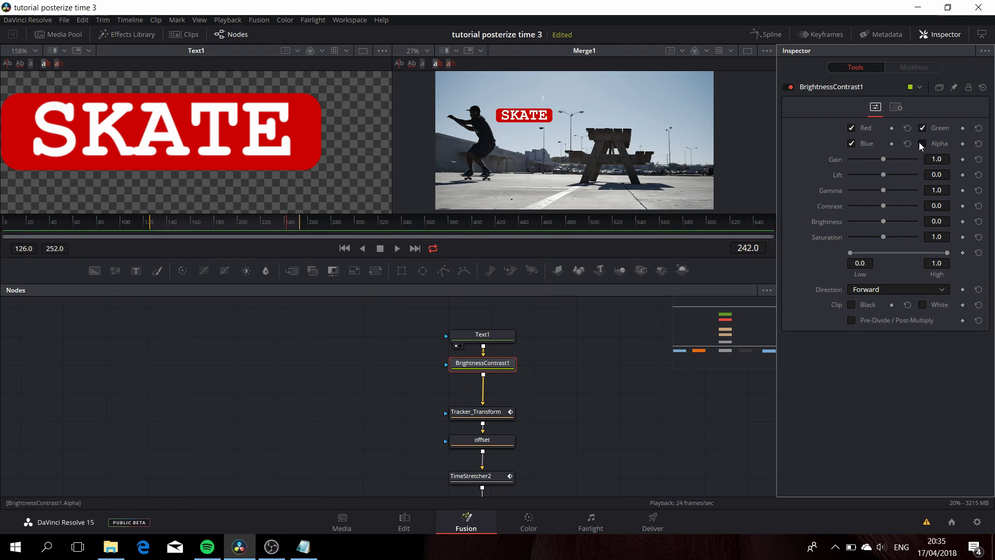
pyautogui.moveTo(883, 160); pyautogui.dragTo(849, 159)
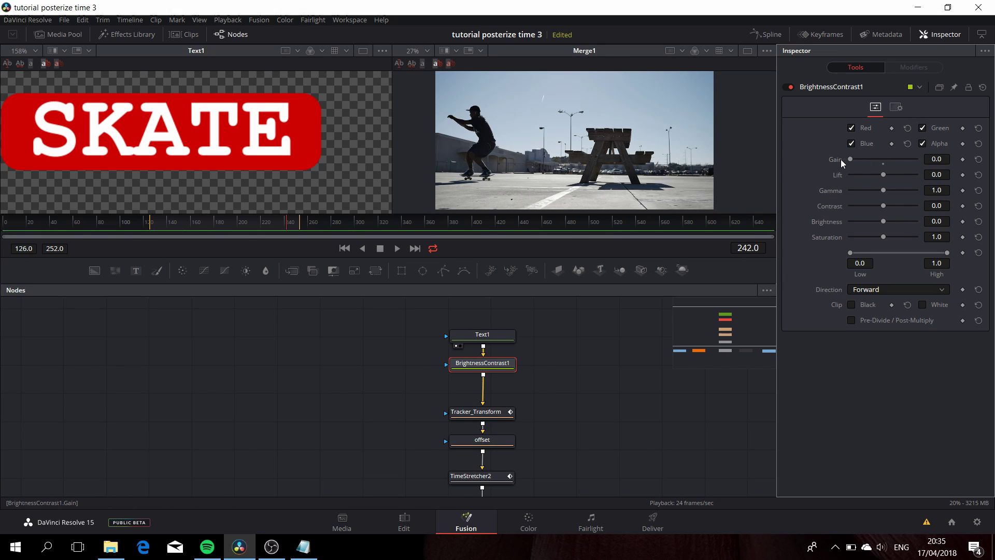
pyautogui.click(883, 160)
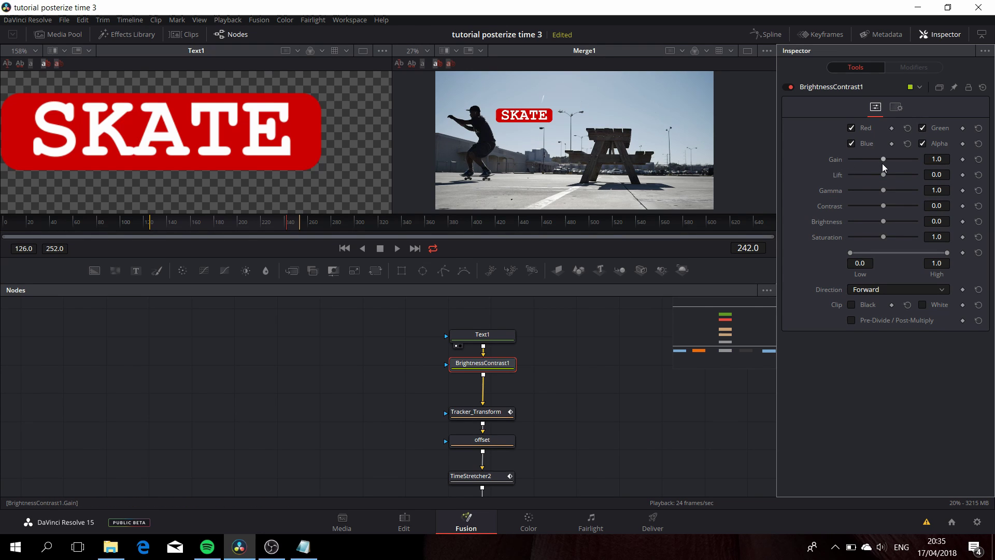
pyautogui.click(485, 336)
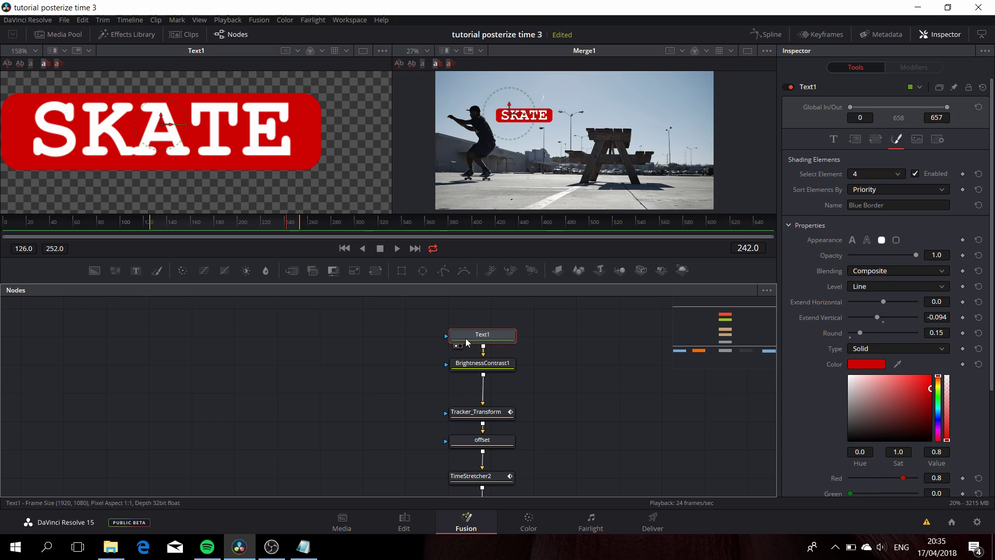
# Add a FastNoise1 node wired into BrightnessContrast1's mask input
pyautogui.click(355, 376)
pyautogui.hotkey('shift', 'space')
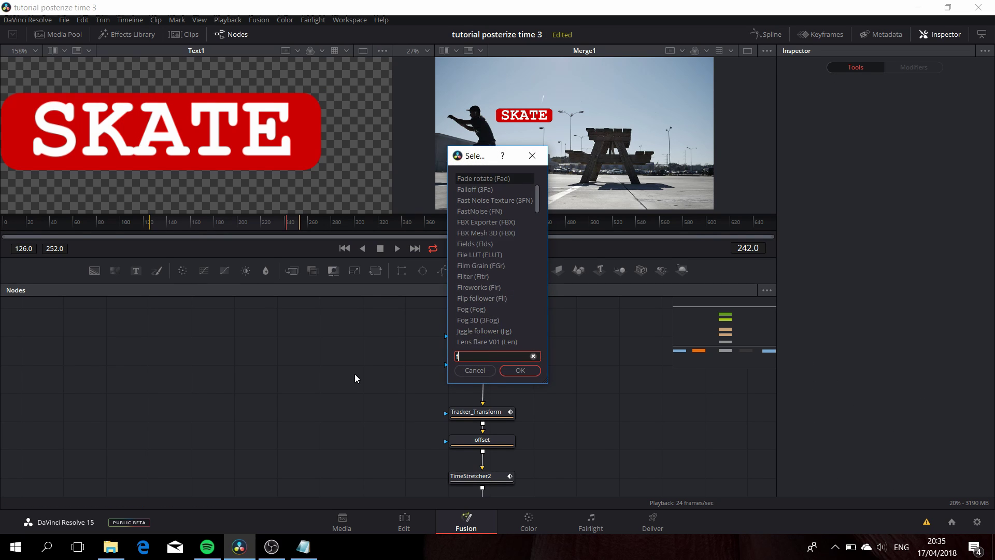
pyautogui.write('fast')
pyautogui.click(479, 189)
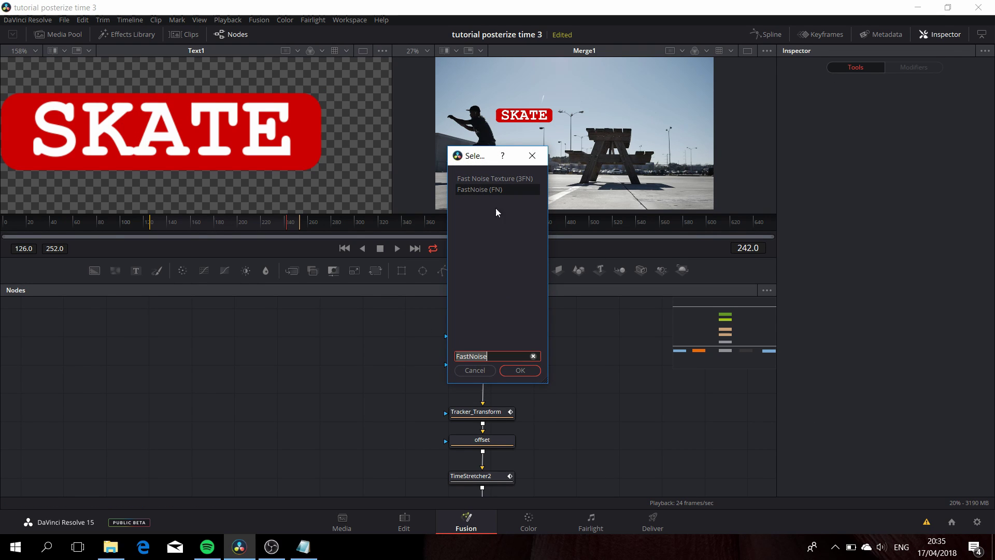
pyautogui.click(522, 372)
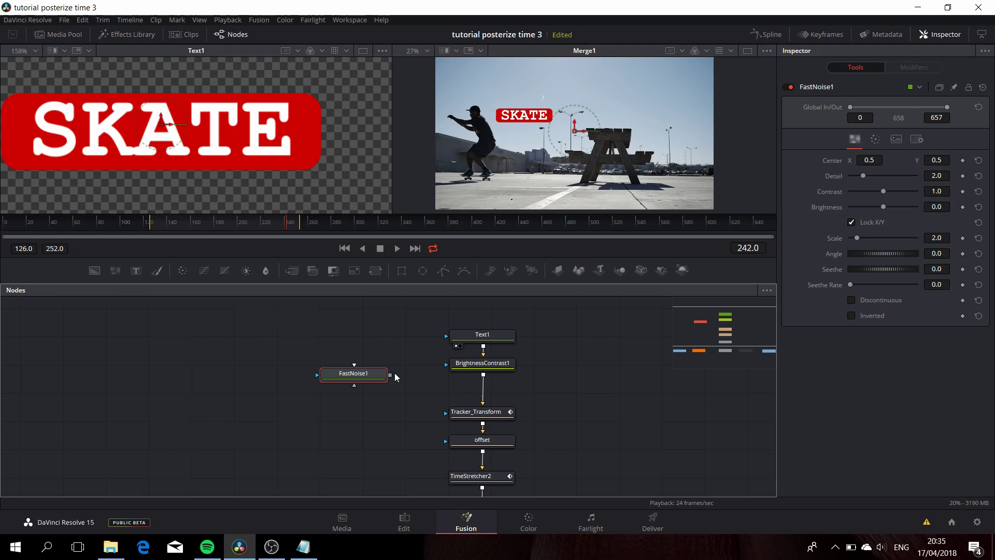
pyautogui.moveTo(390, 374); pyautogui.dragTo(446, 364)
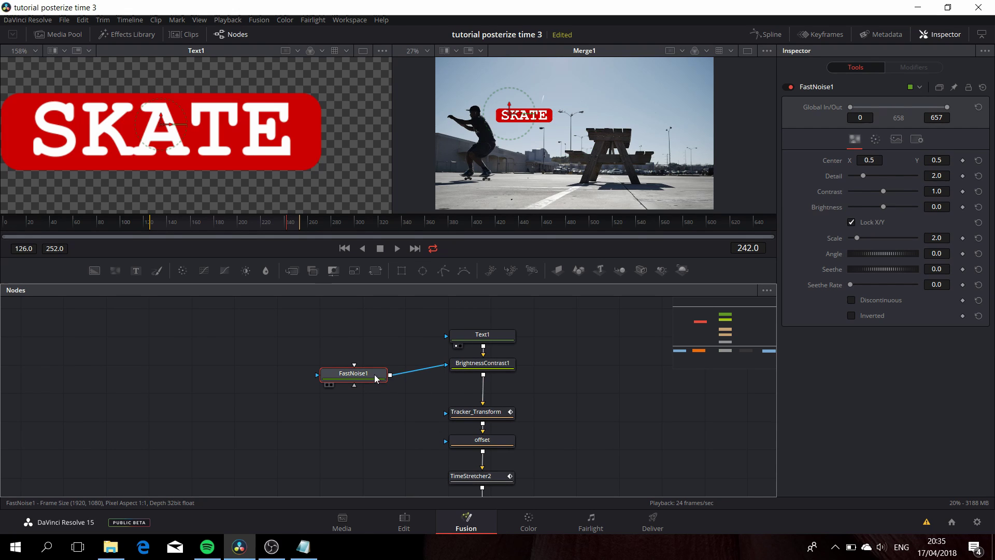
pyautogui.moveTo(375, 378); pyautogui.dragTo(393, 368)
pyautogui.click(456, 374)
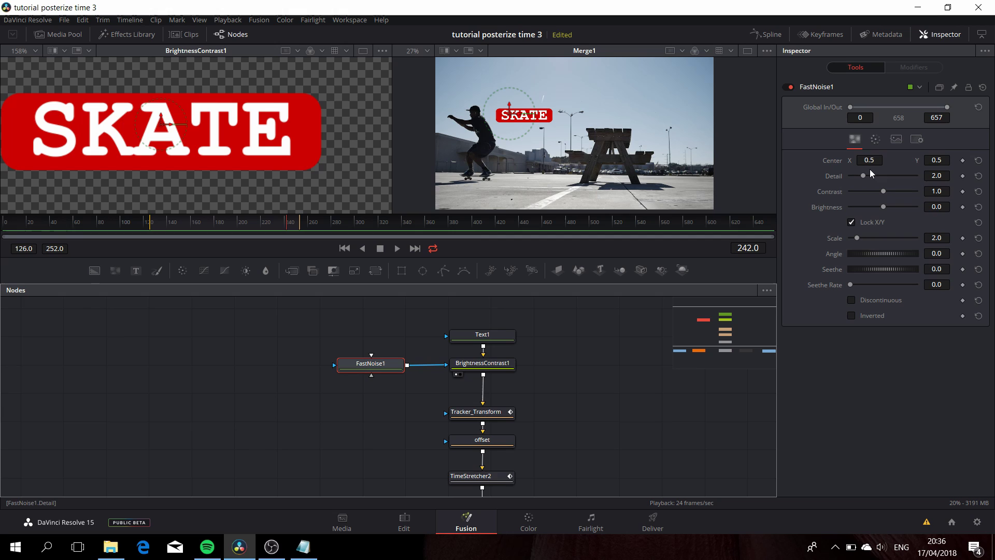
# Lower BrightnessContrast1's Gain to 0.0 so the noise fades the label
pyautogui.click(482, 363)
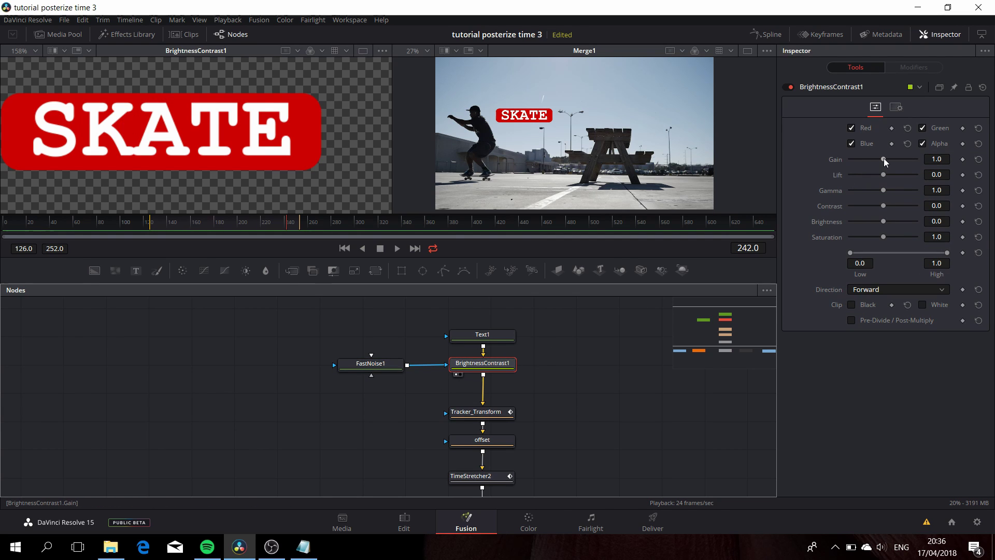
pyautogui.moveTo(884, 158); pyautogui.dragTo(819, 158)
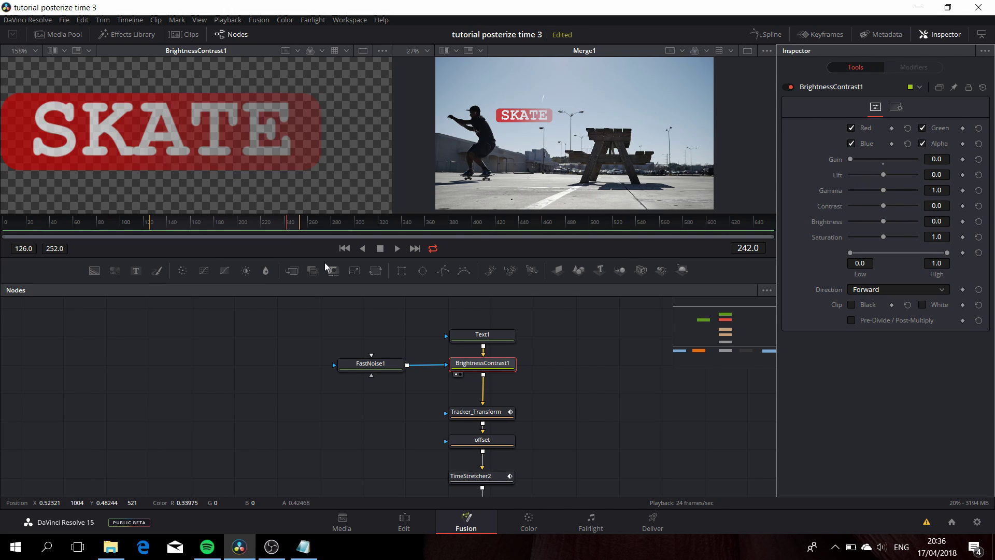
pyautogui.click(375, 364)
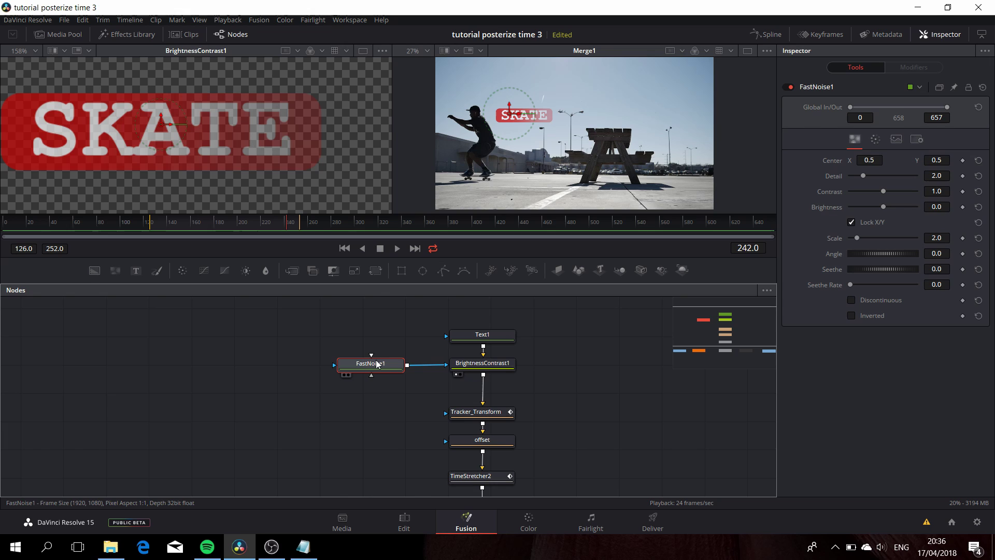
# Unlock FastNoise1's X/Y scaling, set Y Scale to 180 and squash X Scale nearly to zero
pyautogui.click(852, 222)
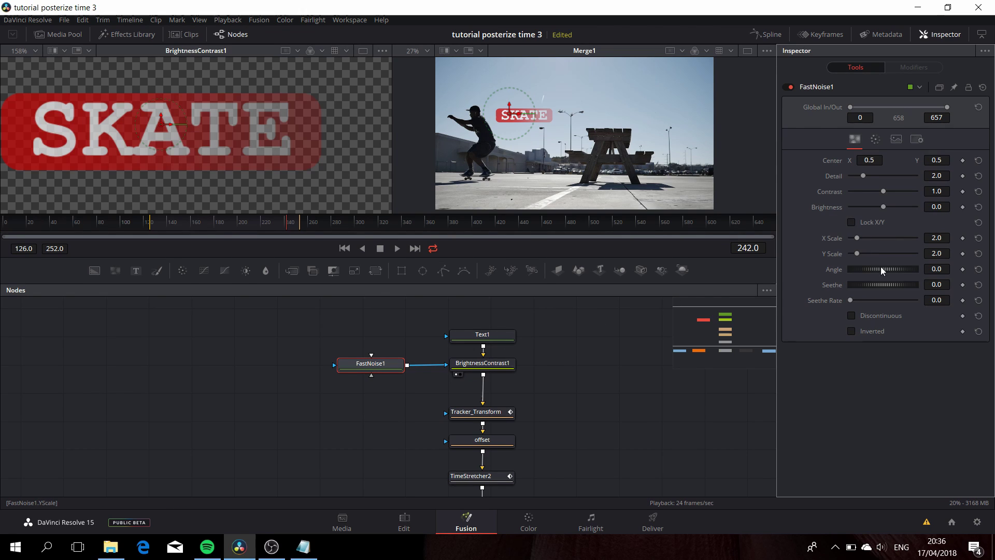
pyautogui.moveTo(864, 253); pyautogui.dragTo(916, 253)
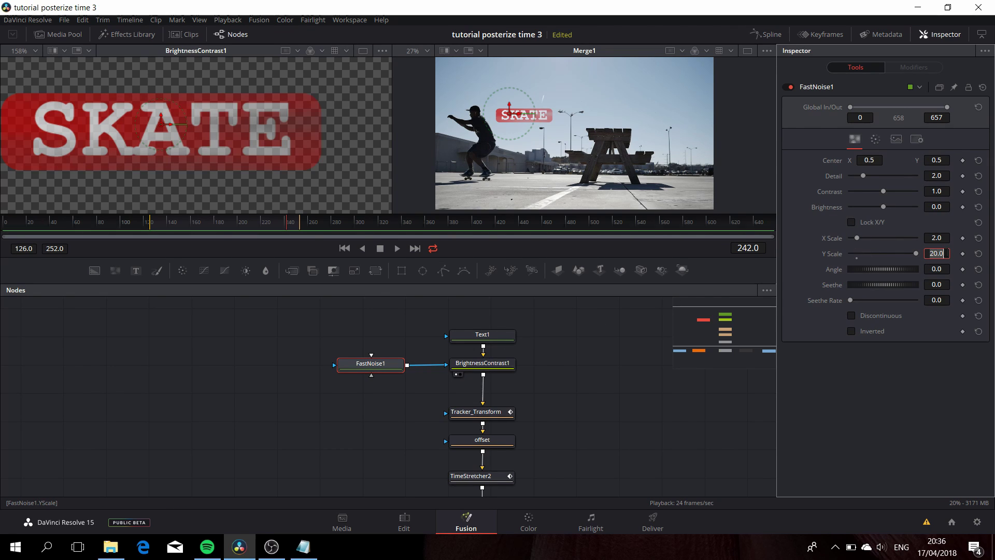
pyautogui.press('BackSpace')
pyautogui.press('BackSpace')
pyautogui.press('BackSpace')
pyautogui.press('BackSpace')
pyautogui.write('180')
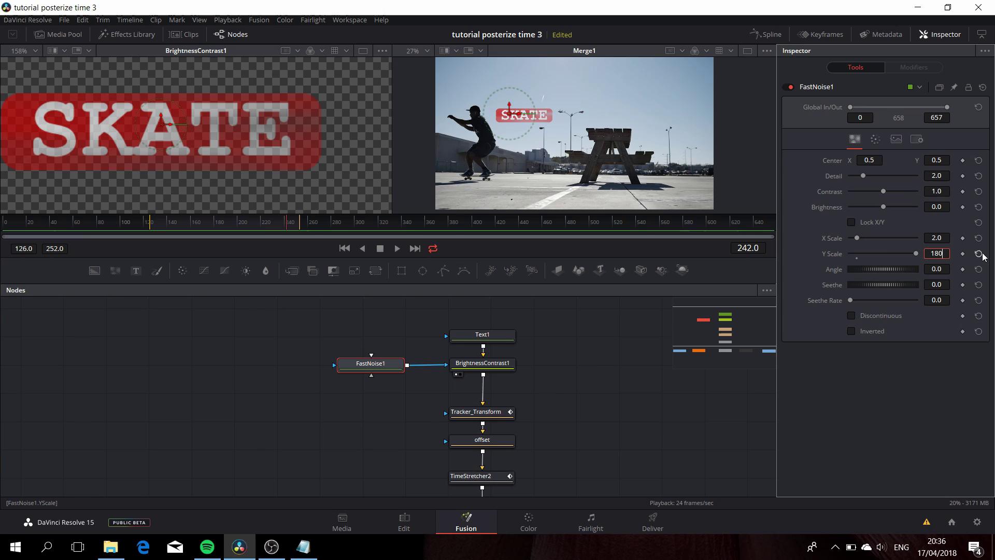
pyautogui.press('Return')
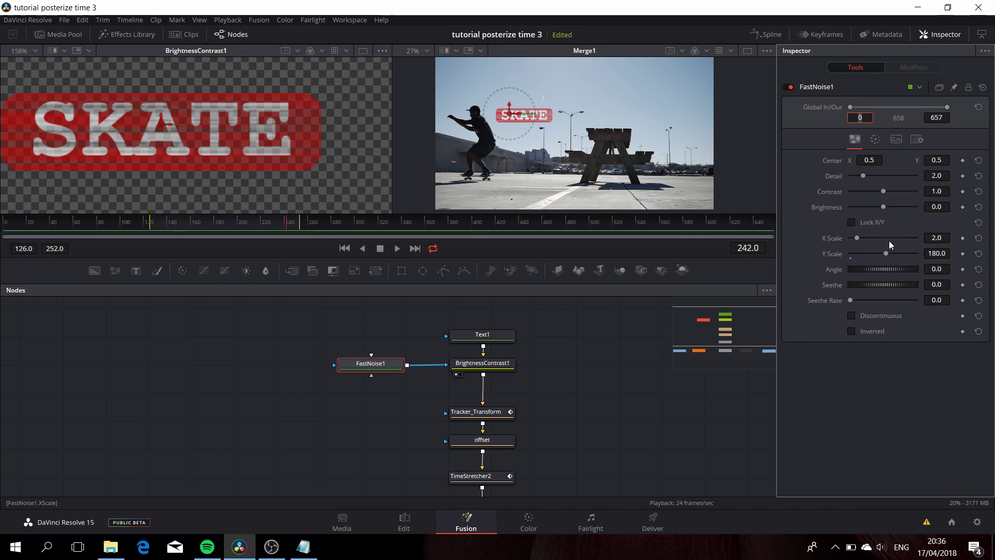
pyautogui.moveTo(857, 238); pyautogui.dragTo(847, 238)
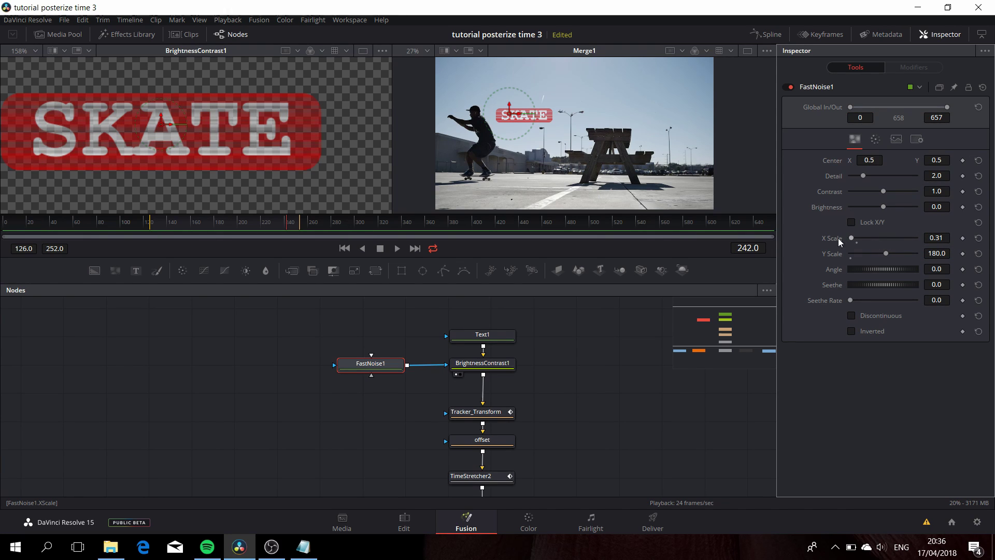
pyautogui.press('1')
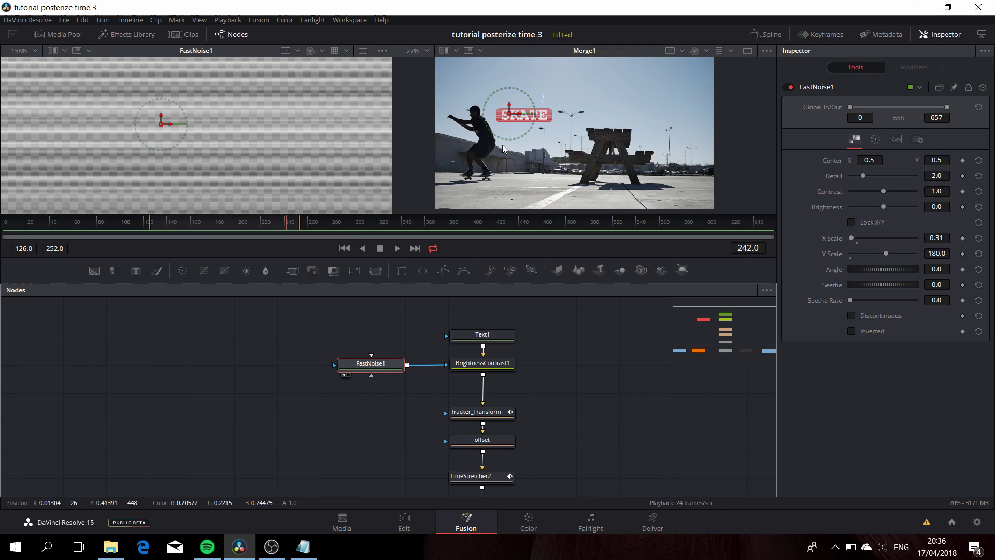
pyautogui.scroll(5, 503, 145)
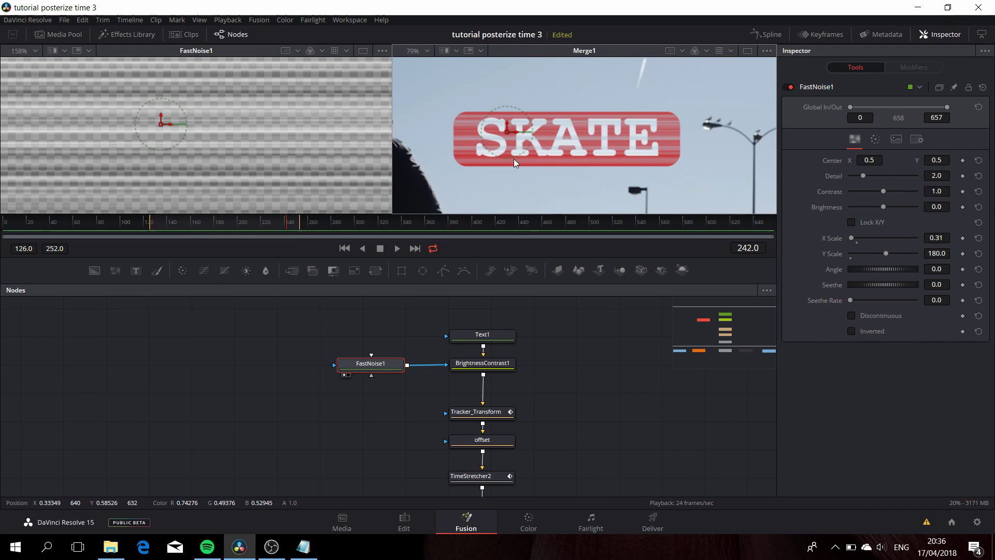
pyautogui.scroll(-6, 269, 145)
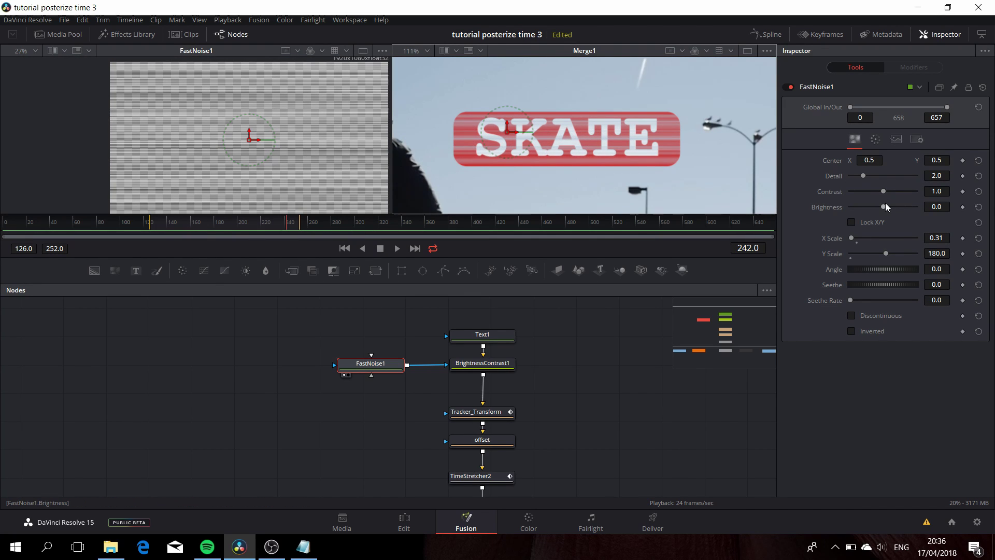
# Set noise Contrast 5.0, Brightness -3.0, Angle 15.7, Detail 9.53 and X Scale 1.48
pyautogui.moveTo(882, 192); pyautogui.dragTo(852, 206)
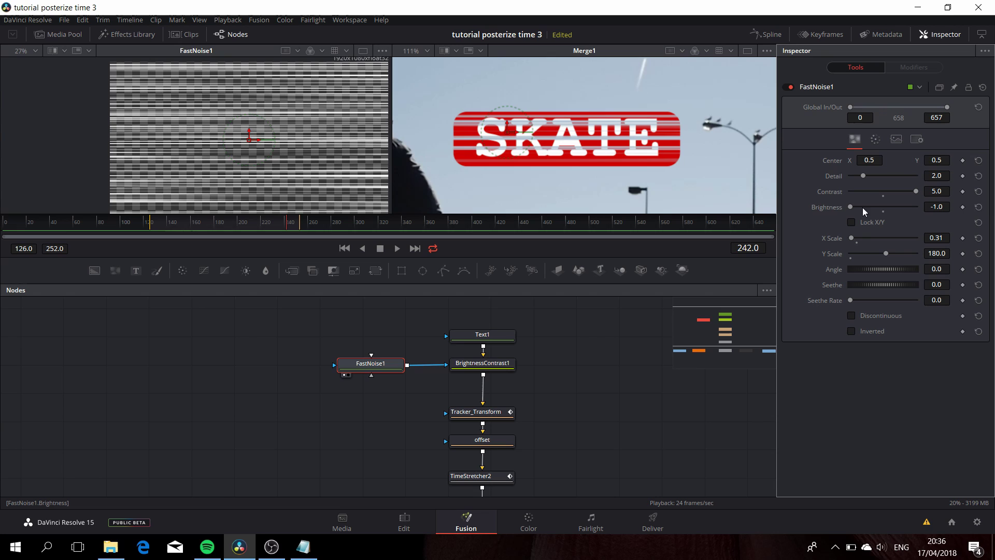
pyautogui.click(941, 207)
pyautogui.write('-3')
pyautogui.press('Return')
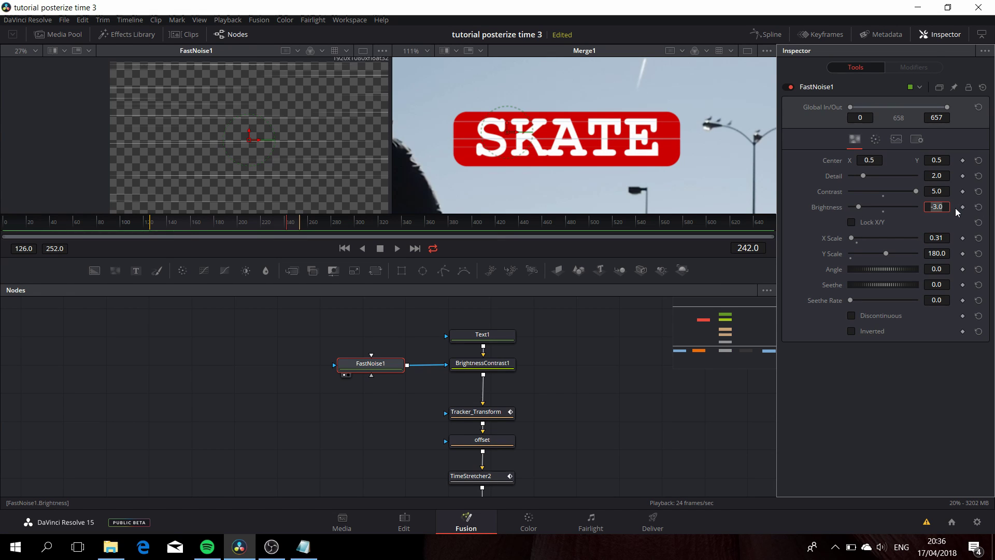
pyautogui.scroll(1, 956, 207)
pyautogui.moveTo(878, 268)
pyautogui.mouseDown()
pyautogui.moveTo(856, 237)
pyautogui.moveTo(908, 235)
pyautogui.moveTo(877, 253)
pyautogui.moveTo(846, 241)
pyautogui.moveTo(969, 257)
pyautogui.mouseUp()
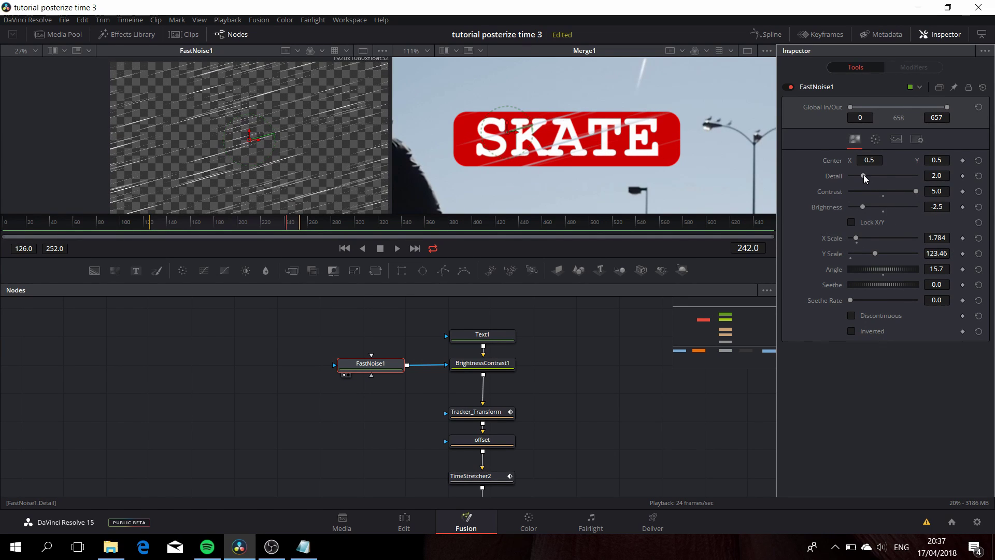
pyautogui.moveTo(864, 175); pyautogui.dragTo(913, 176)
pyautogui.moveTo(856, 238); pyautogui.dragTo(869, 207)
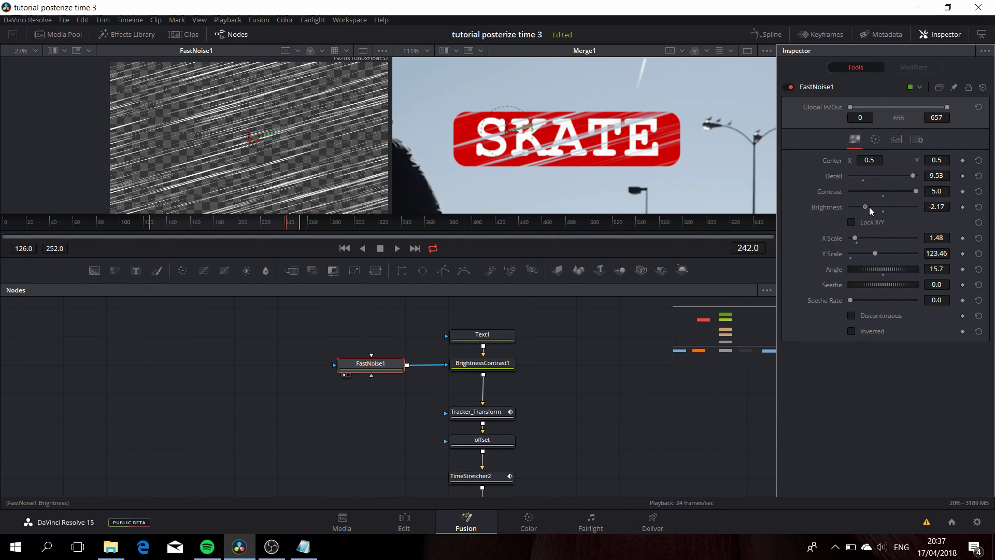
pyautogui.moveTo(367, 364); pyautogui.dragTo(280, 359)
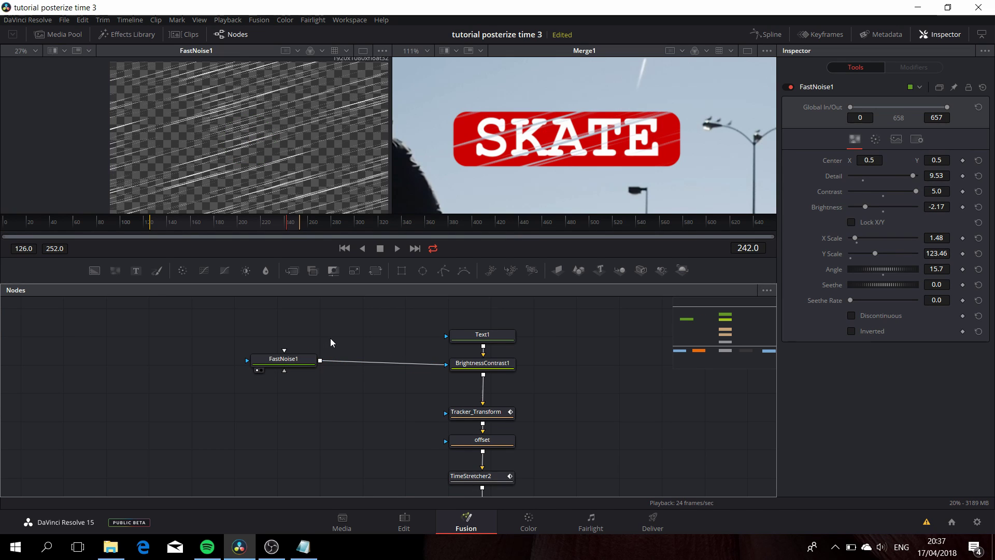
# Add FastNoise2 and join its output with FastNoise1's to create Merge2
pyautogui.hotkey('shift', 'space')
pyautogui.write('fast')
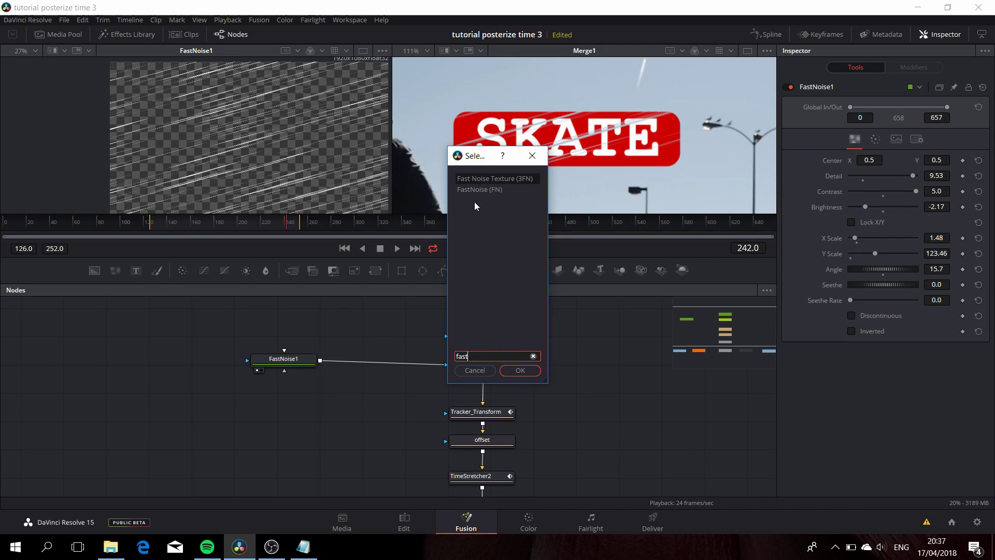
pyautogui.press('Down')
pyautogui.click(521, 369)
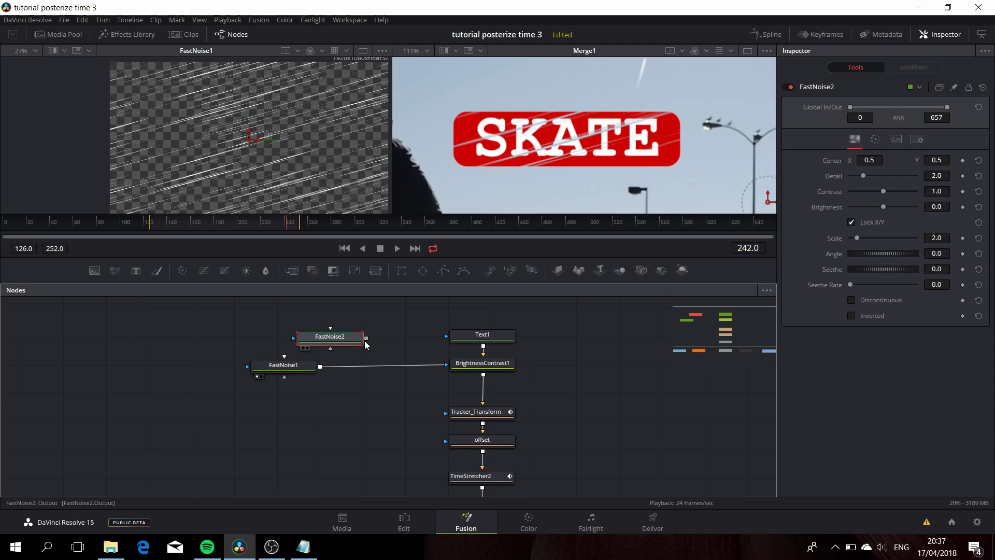
pyautogui.moveTo(365, 341); pyautogui.dragTo(321, 366)
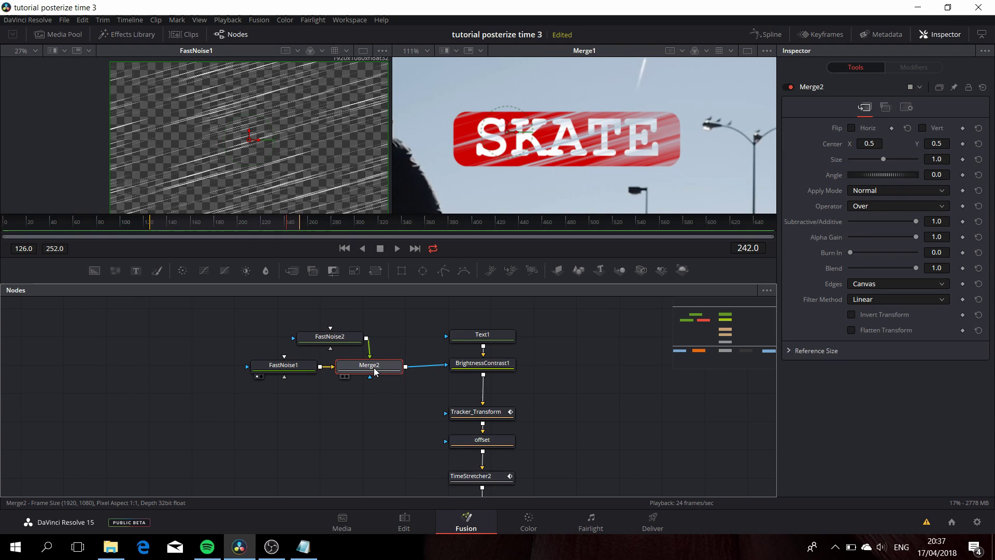
pyautogui.press('1')
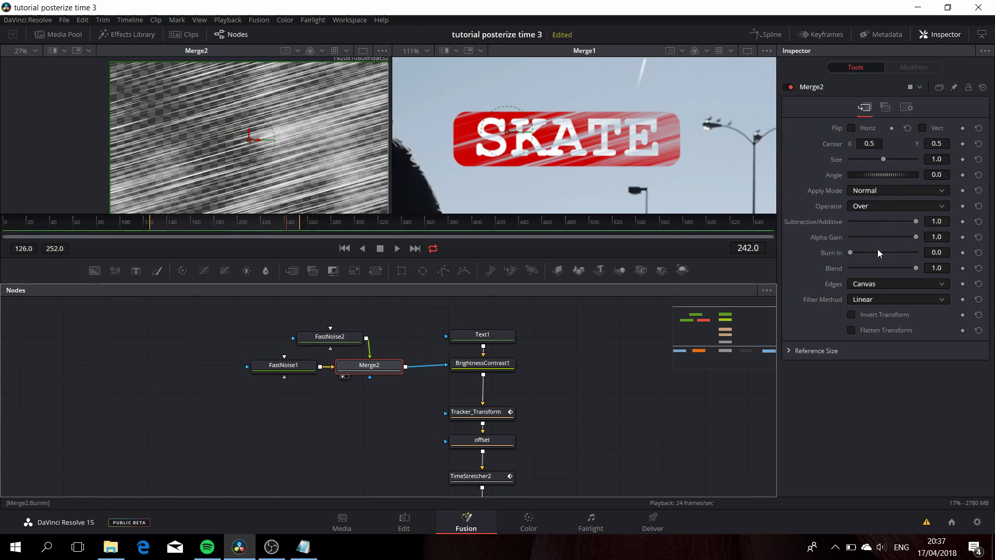
# Give FastNoise2 Scale 120, Contrast 5.0 and Brightness -2.0
pyautogui.click(329, 337)
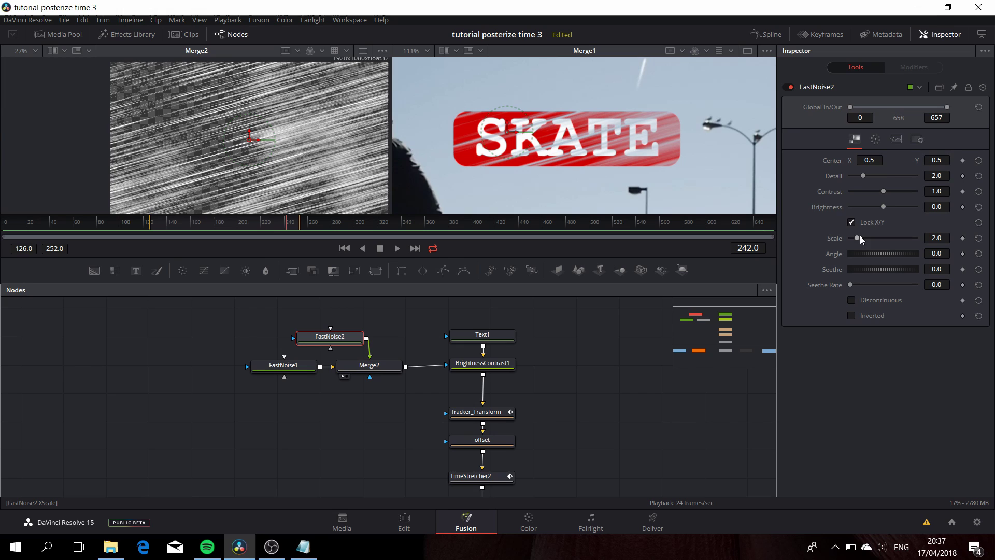
pyautogui.moveTo(857, 238); pyautogui.dragTo(915, 239)
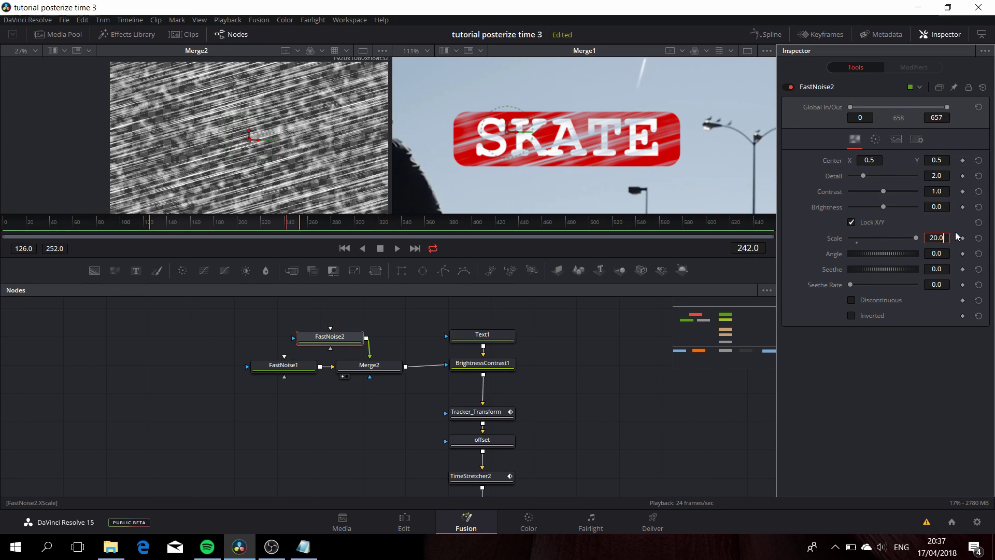
pyautogui.write('0')
pyautogui.press('Tab')
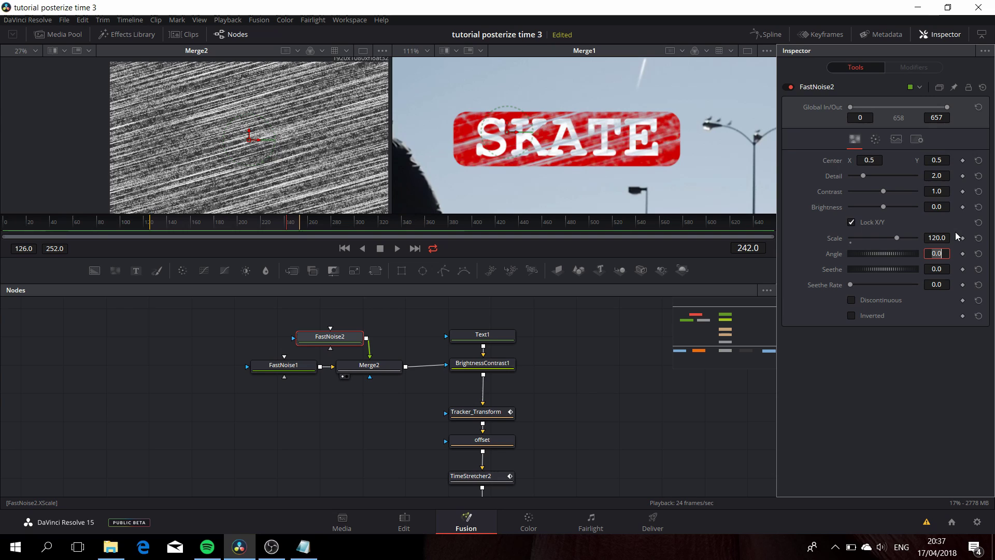
pyautogui.moveTo(884, 191); pyautogui.dragTo(851, 211)
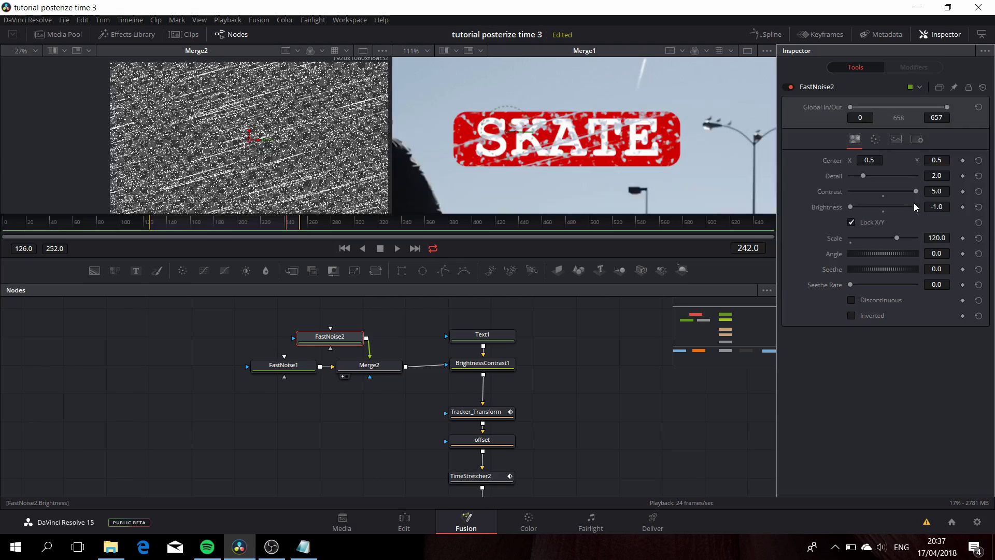
pyautogui.click(947, 206)
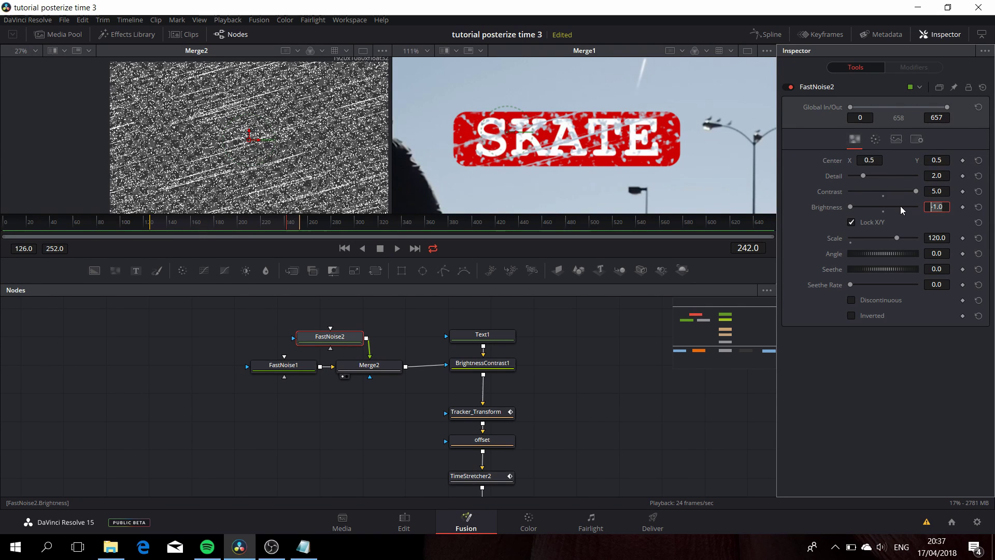
pyautogui.write('-2')
pyautogui.press('Tab')
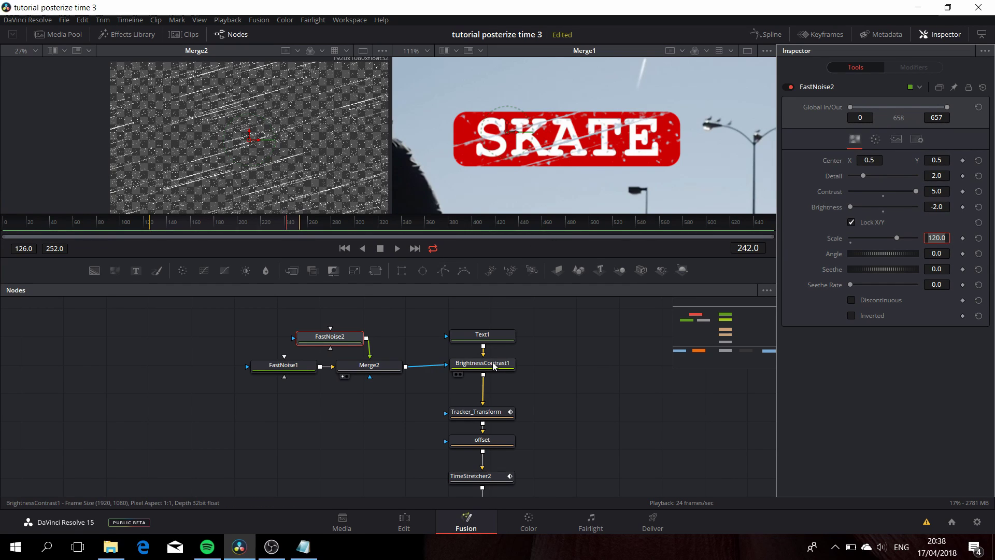
# Move Tracker_Transform, offset and TimeStretcher2 lower and Text1 higher in the node graph
pyautogui.moveTo(431, 406); pyautogui.dragTo(521, 493)
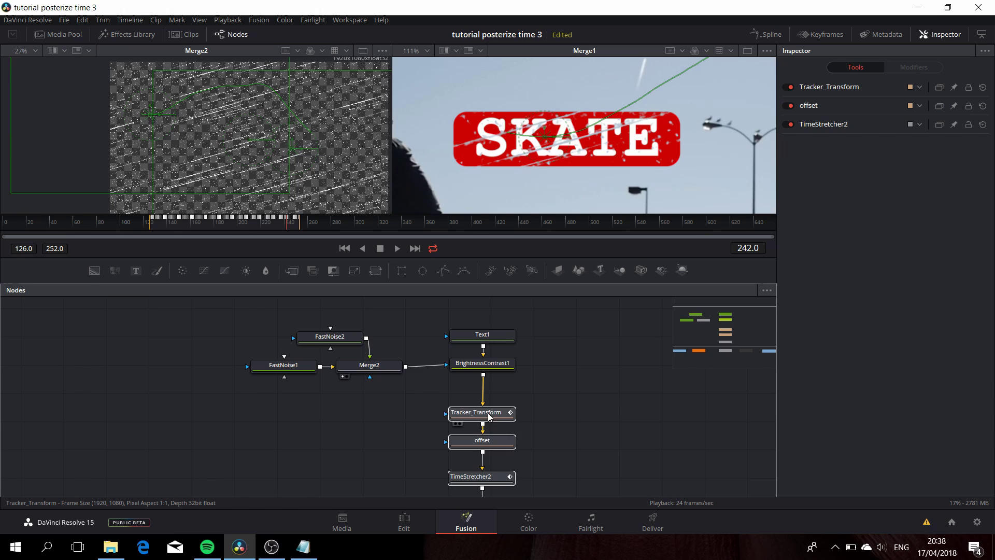
pyautogui.moveTo(489, 416); pyautogui.dragTo(490, 442)
pyautogui.click(486, 363)
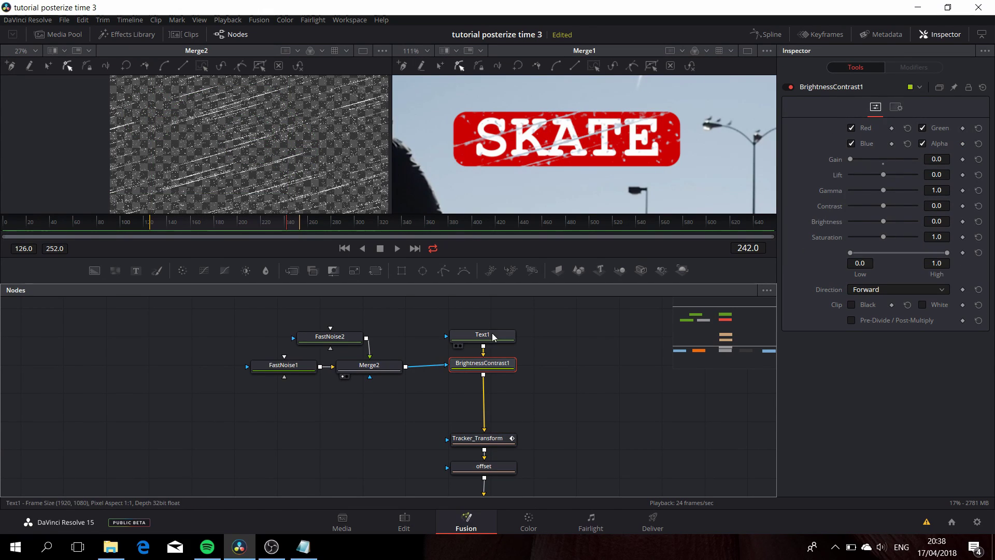
pyautogui.moveTo(495, 368)
pyautogui.moveTo(492, 335); pyautogui.dragTo(492, 310)
# Enable Text1's shading element 5 as a solid block behind the SKATE text
pyautogui.click(491, 310)
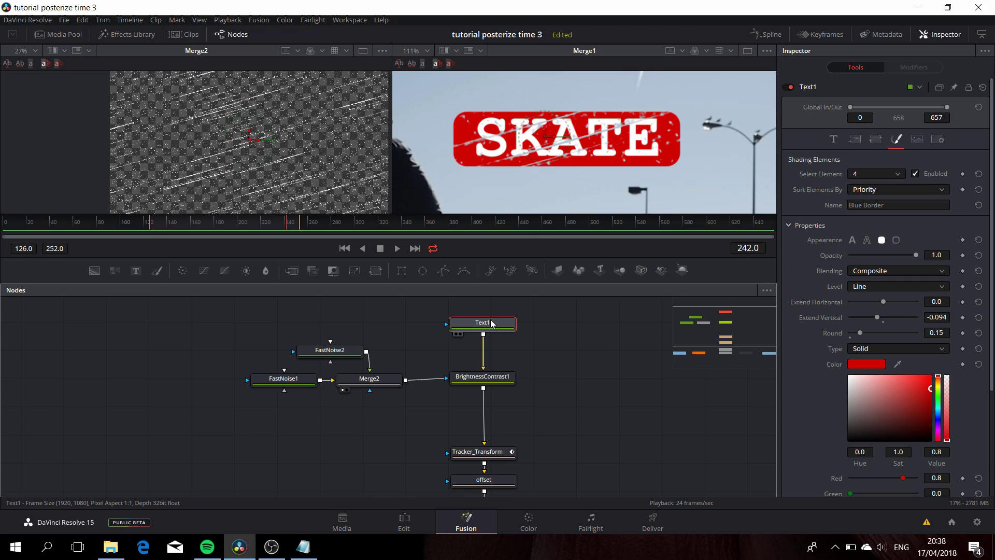
pyautogui.click(901, 175)
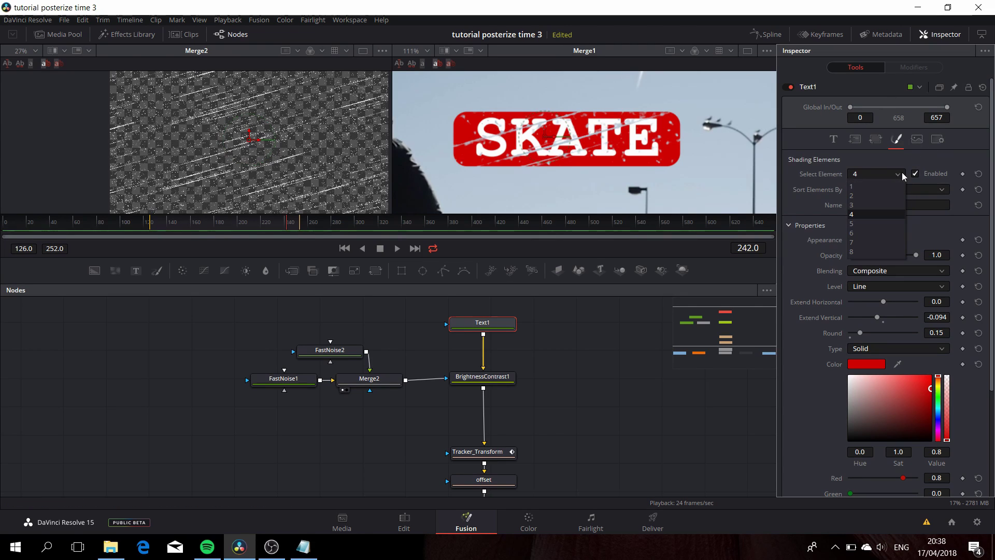
pyautogui.click(867, 222)
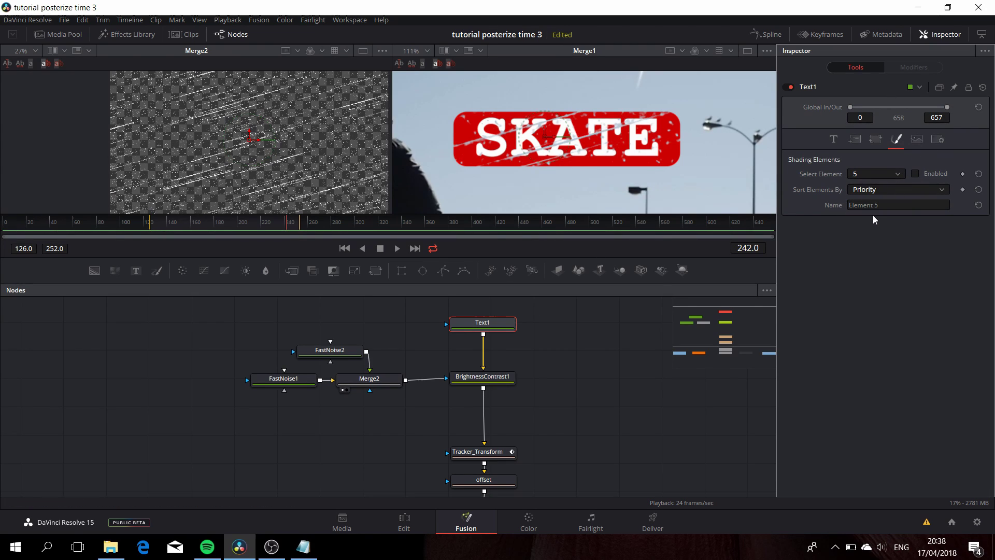
pyautogui.click(915, 174)
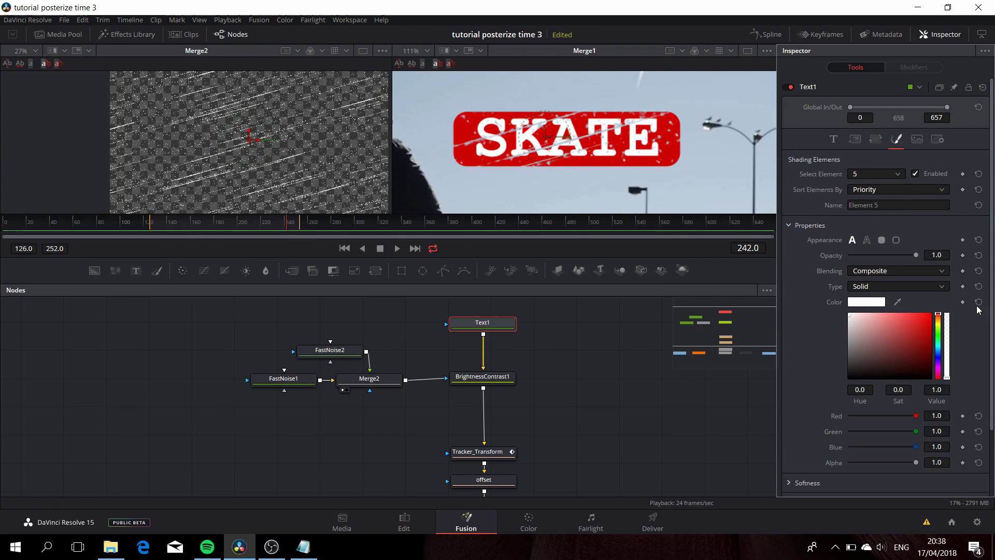
pyautogui.click(882, 240)
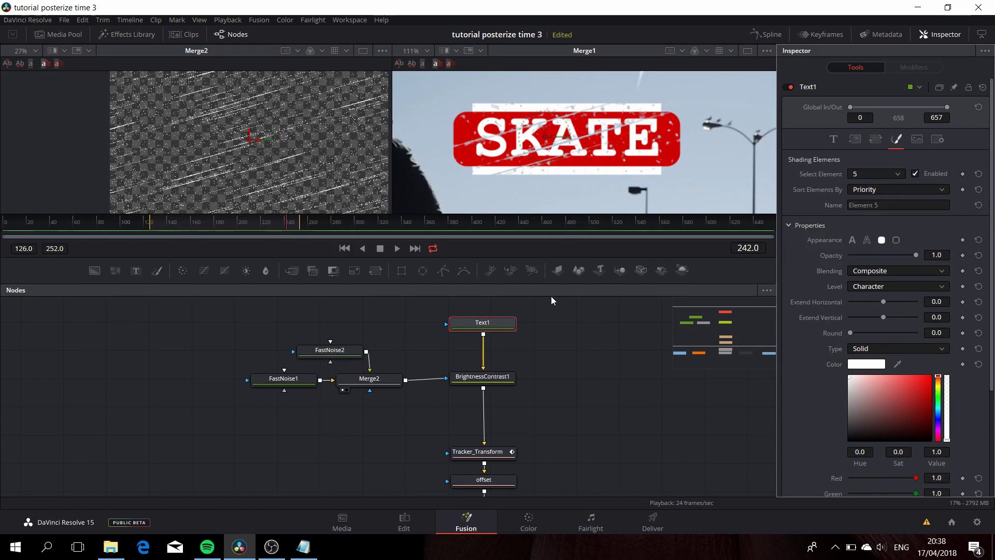
# Add BrightnessContrast2 after BrightnessContrast1 with Alpha enabled and Gain 0.0
pyautogui.click(482, 378)
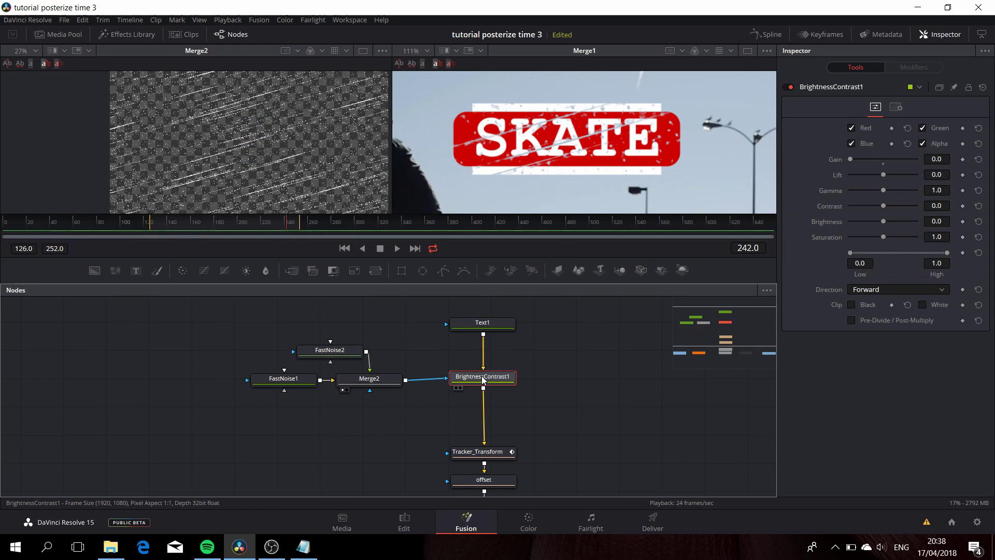
pyautogui.hotkey('shift', 'space')
pyautogui.write('brigh')
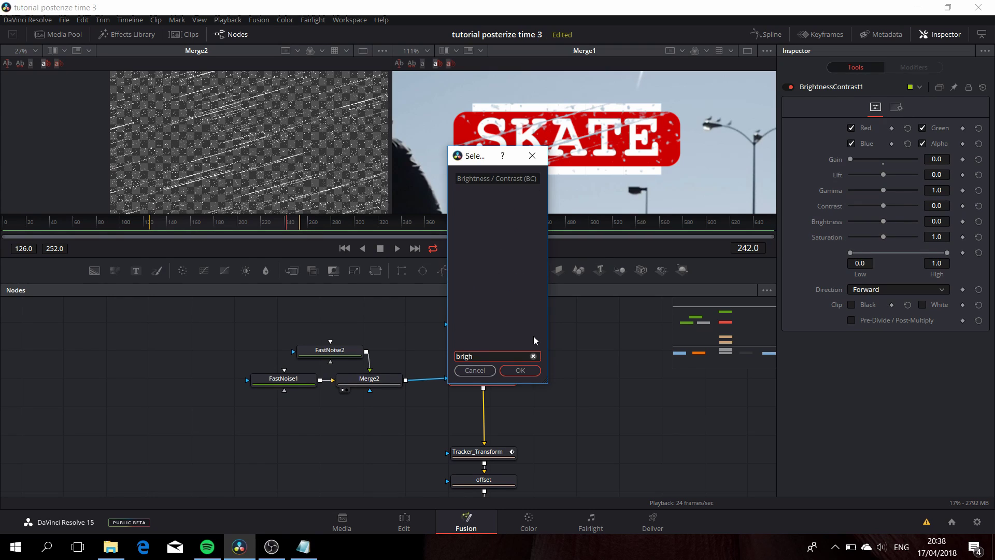
pyautogui.click(532, 374)
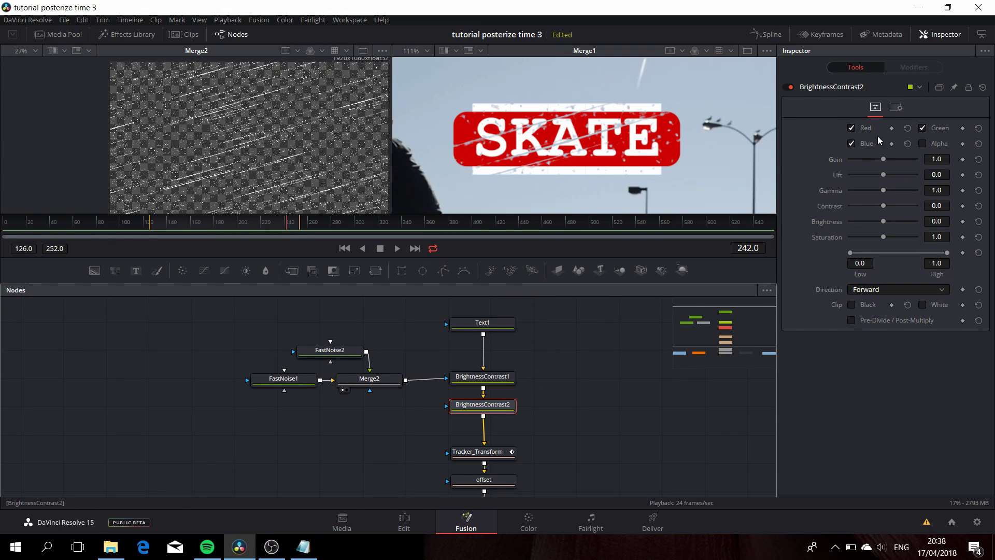
pyautogui.click(922, 144)
pyautogui.moveTo(884, 159); pyautogui.dragTo(816, 162)
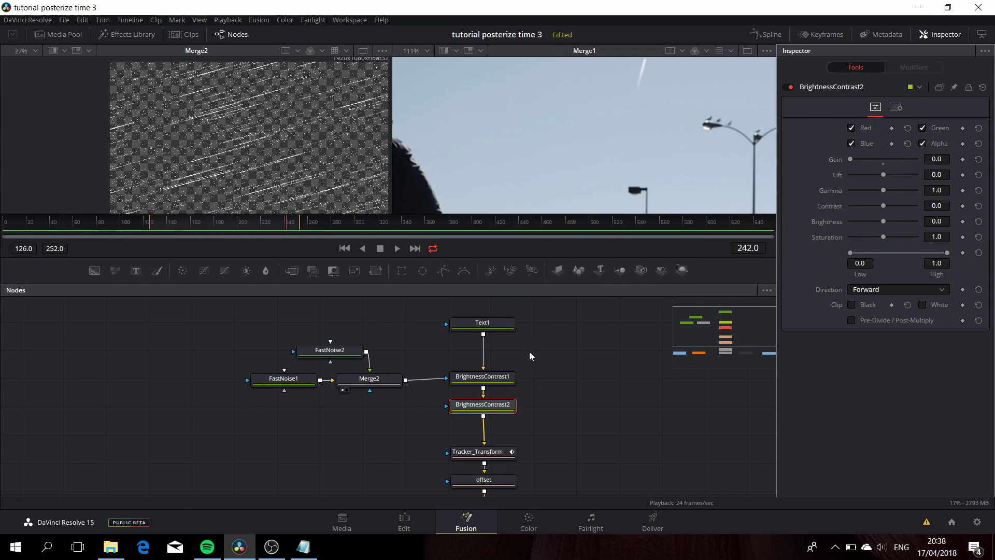
pyautogui.press('1')
pyautogui.click(375, 428)
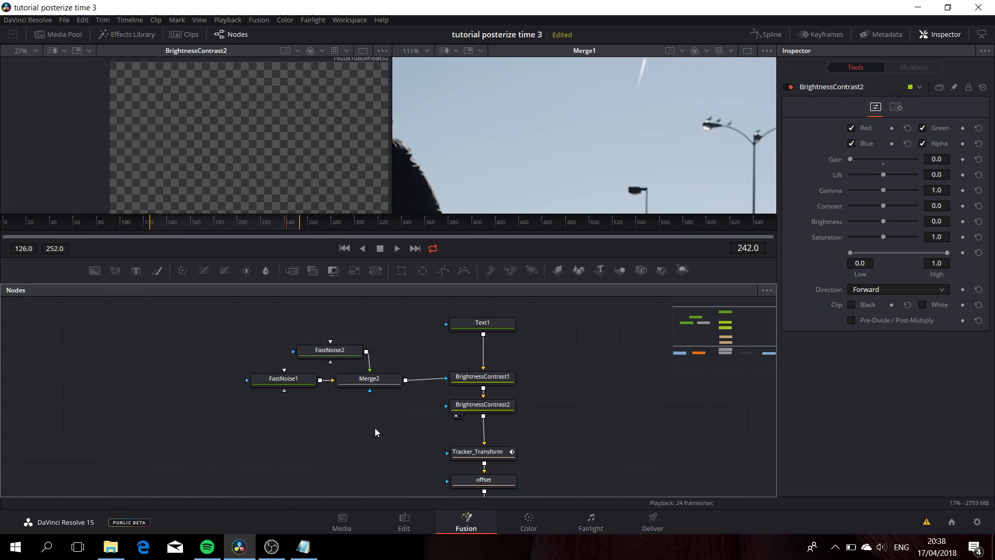
# Add a FastNoise3 node feeding BrightnessContrast2's mask input
pyautogui.hotkey('shift', 'space')
pyautogui.write('fast')
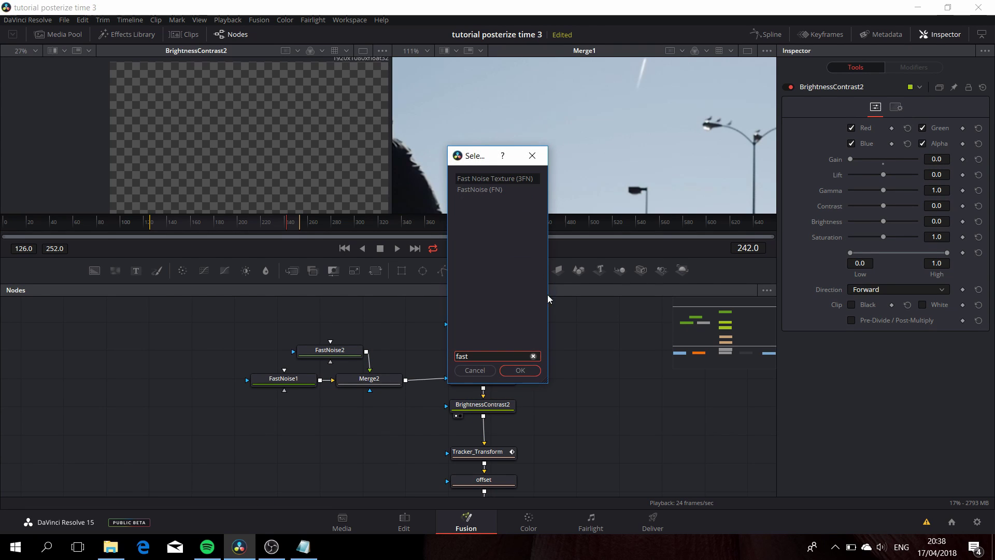
pyautogui.click(477, 189)
pyautogui.click(521, 371)
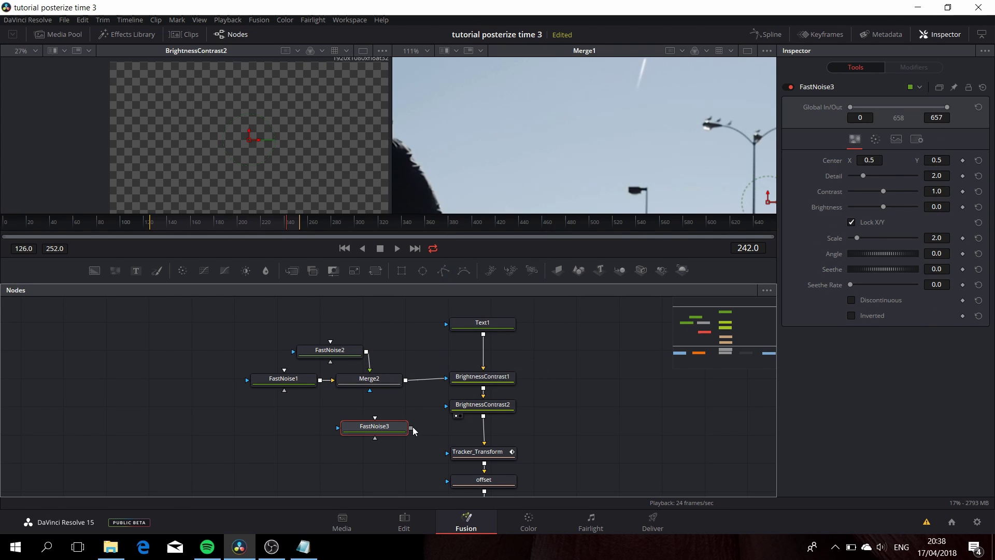
pyautogui.moveTo(411, 428); pyautogui.dragTo(446, 406)
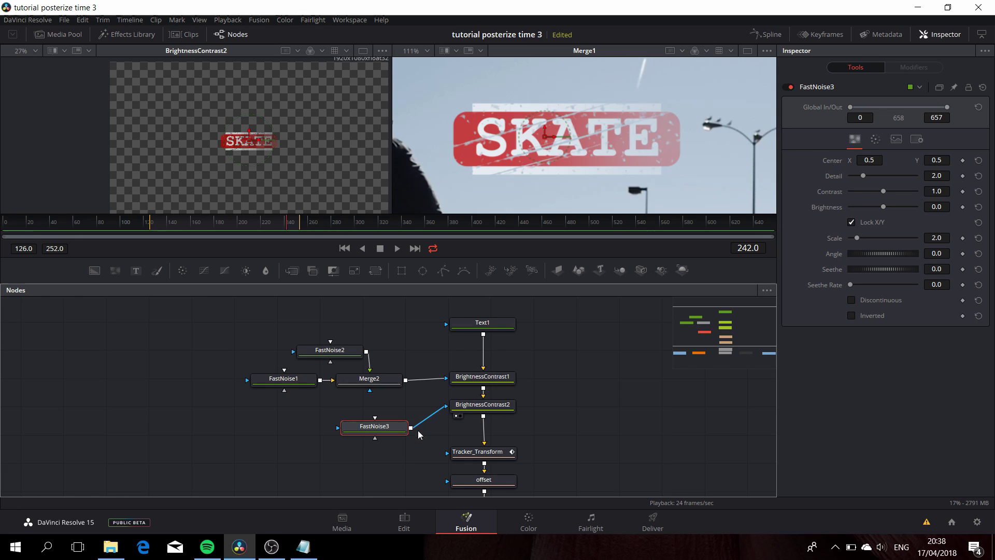
pyautogui.moveTo(371, 432); pyautogui.dragTo(339, 415)
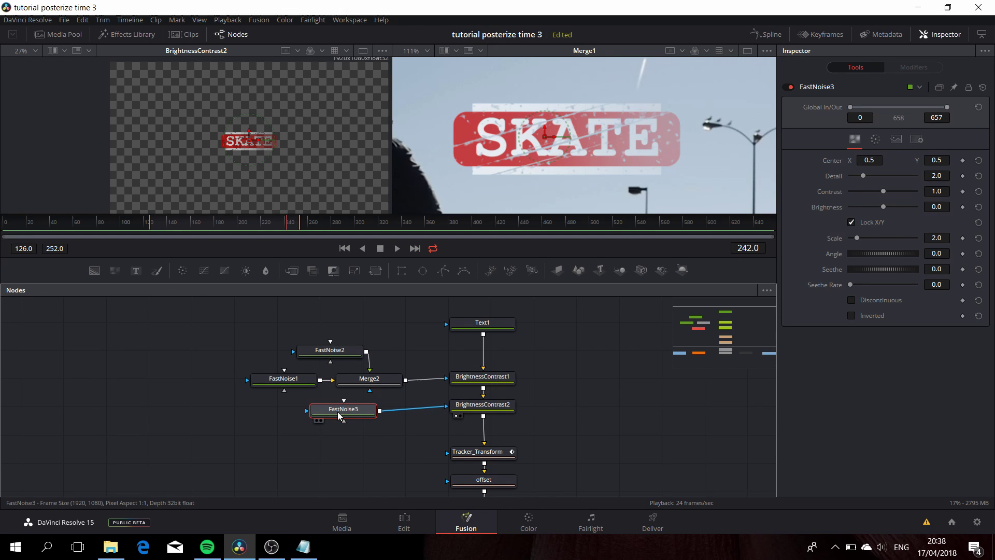
# Add a Rectangle1 mask to FastNoise3 and set noise Scale 100, Contrast 4.87, Brightness -0.64
pyautogui.click(404, 271)
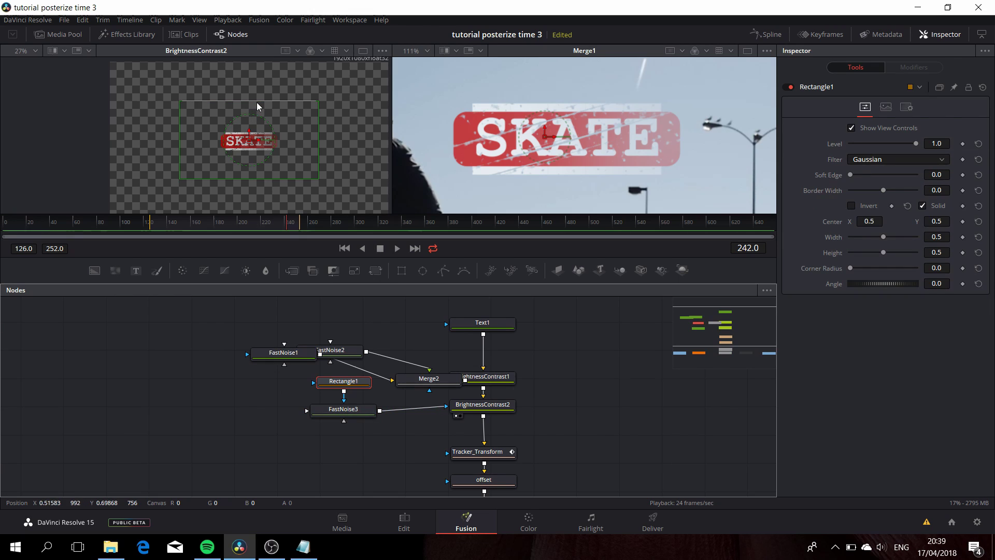
pyautogui.moveTo(258, 101); pyautogui.dragTo(262, 133)
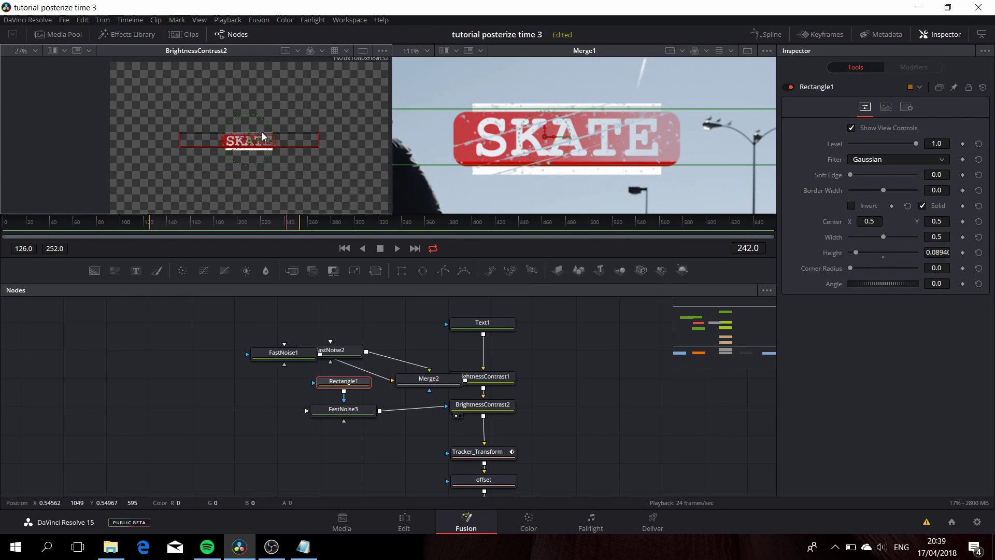
pyautogui.click(343, 409)
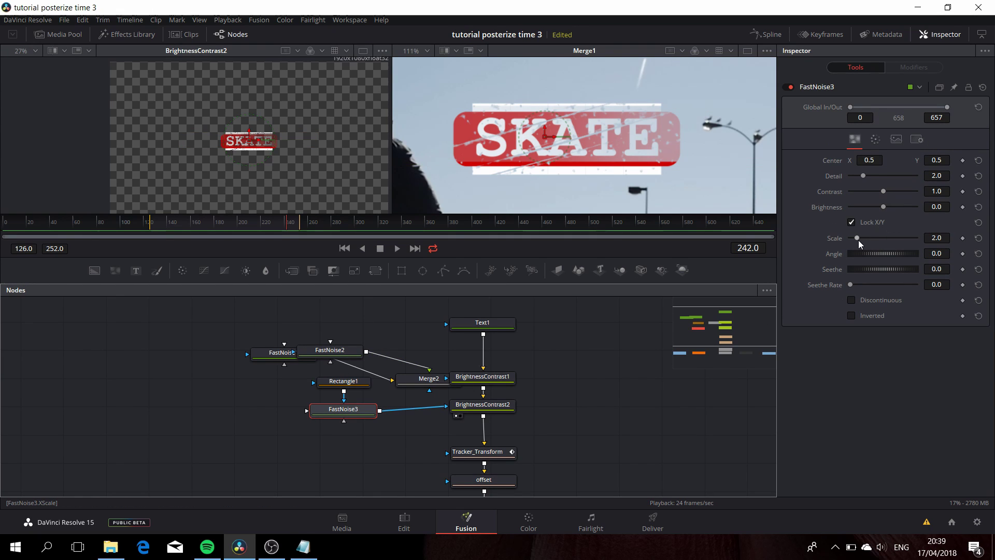
pyautogui.moveTo(857, 237); pyautogui.dragTo(945, 239)
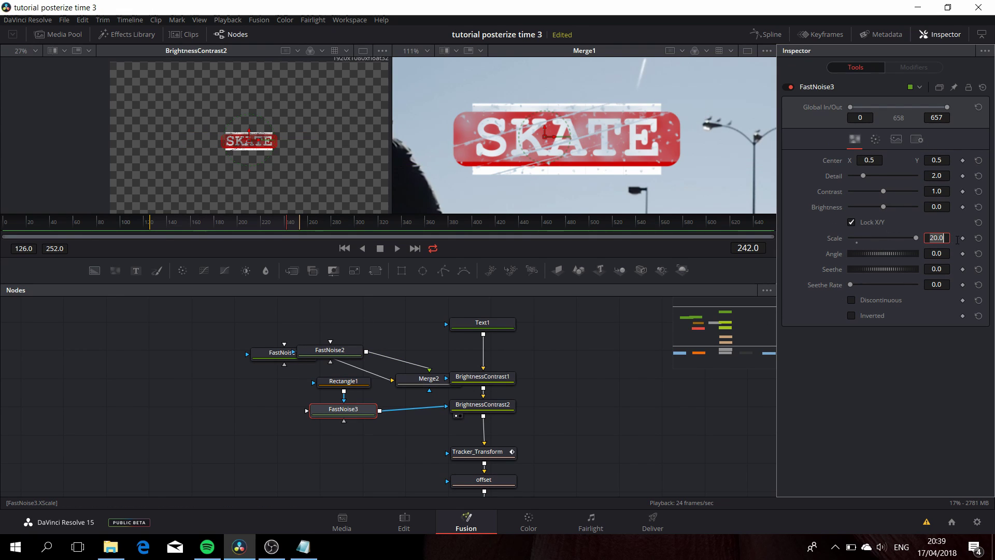
pyautogui.write('100')
pyautogui.press('Tab')
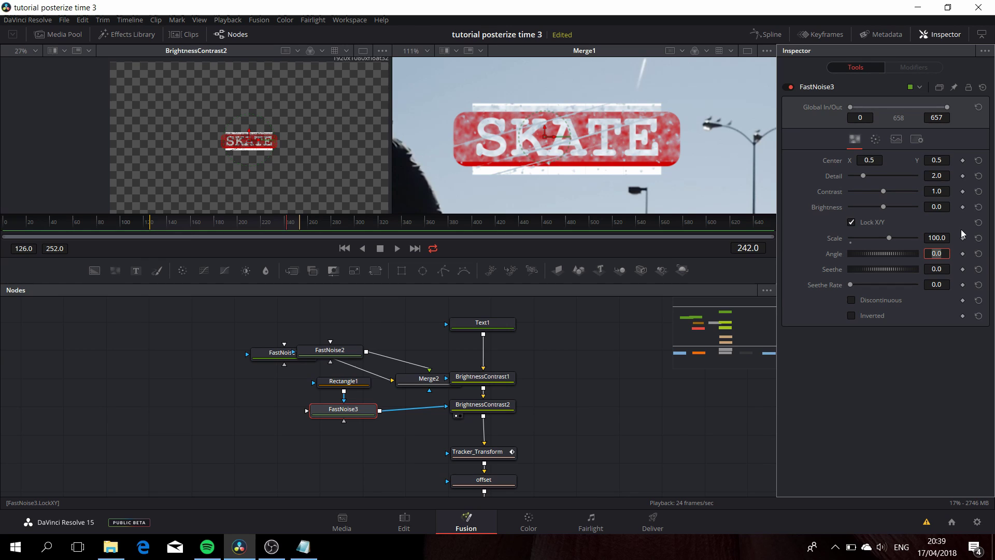
pyautogui.moveTo(884, 191); pyautogui.dragTo(916, 190)
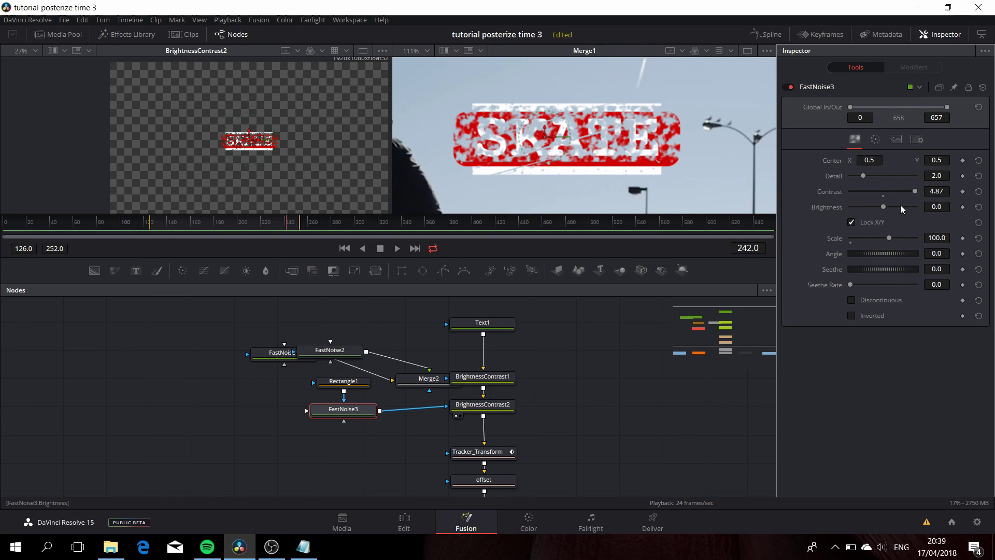
pyautogui.moveTo(882, 206); pyautogui.dragTo(861, 207)
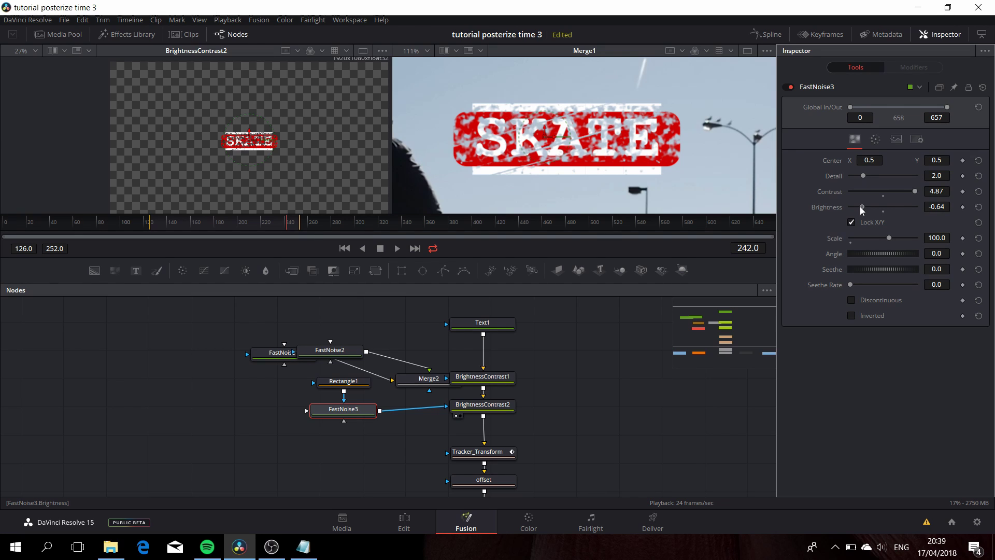
# Invert Rectangle1, set Soft Edge 0.022 and reduce its Height to 0.07284 around SKATE
pyautogui.moveTo(347, 384); pyautogui.dragTo(247, 419)
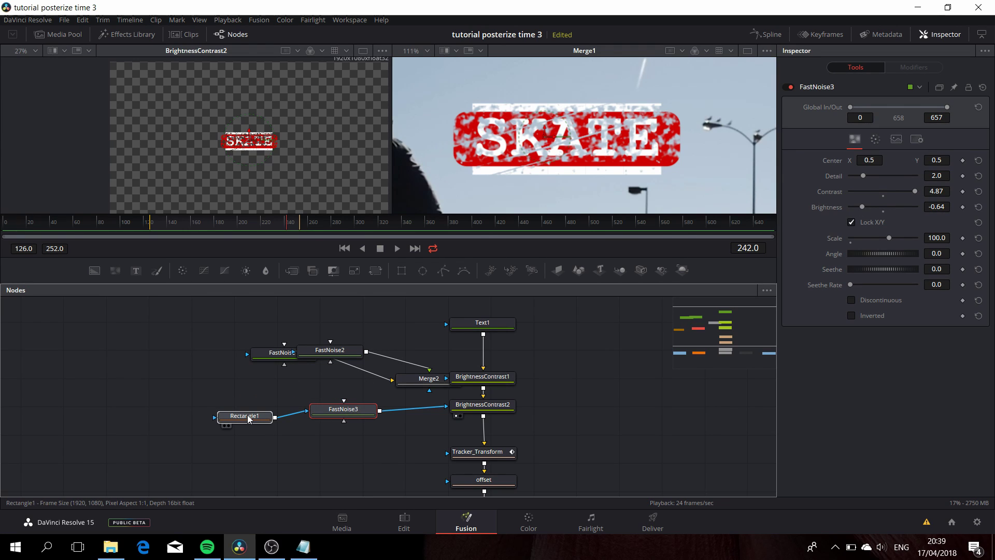
pyautogui.click(248, 418)
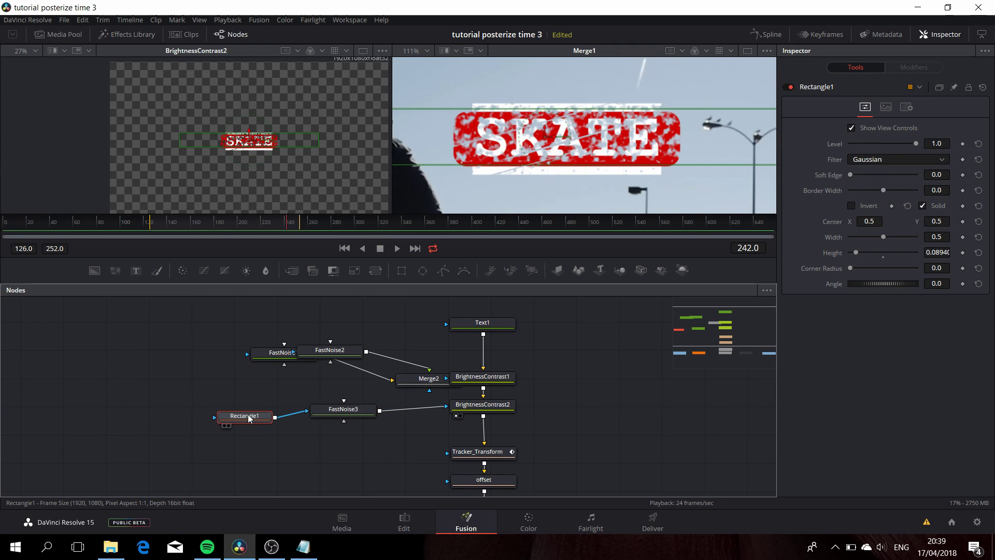
pyautogui.click(852, 207)
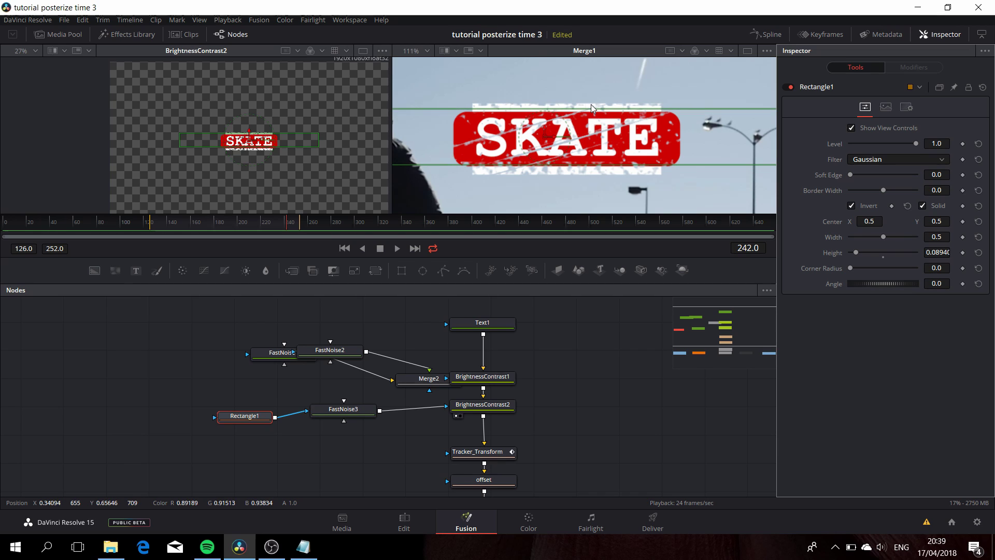
pyautogui.moveTo(591, 104); pyautogui.dragTo(590, 107)
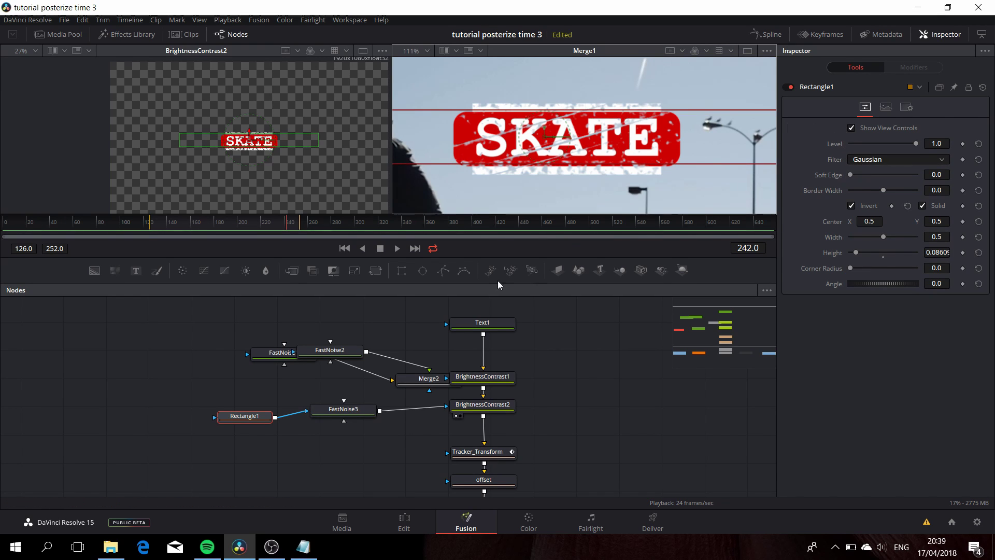
pyautogui.moveTo(851, 175); pyautogui.dragTo(859, 176)
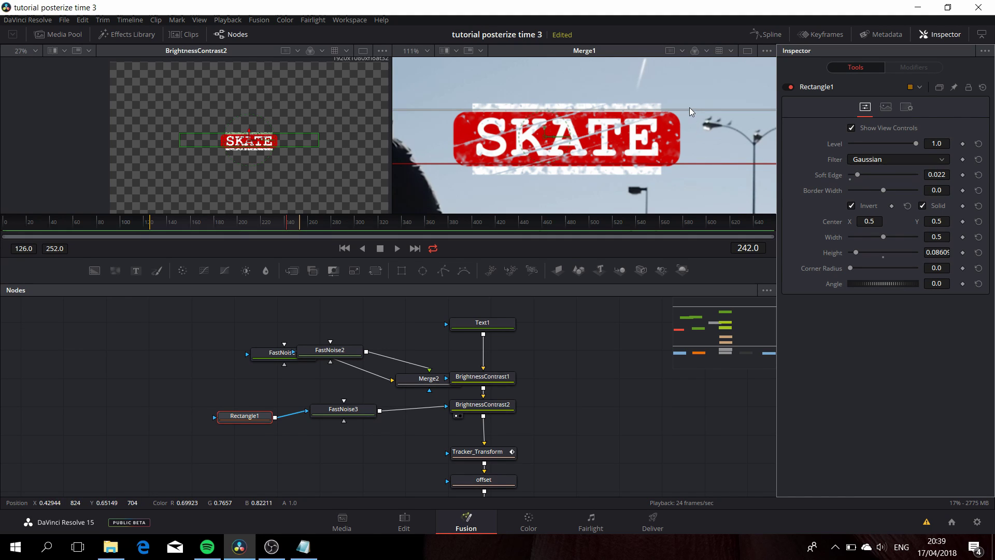
pyautogui.moveTo(689, 109); pyautogui.dragTo(692, 110)
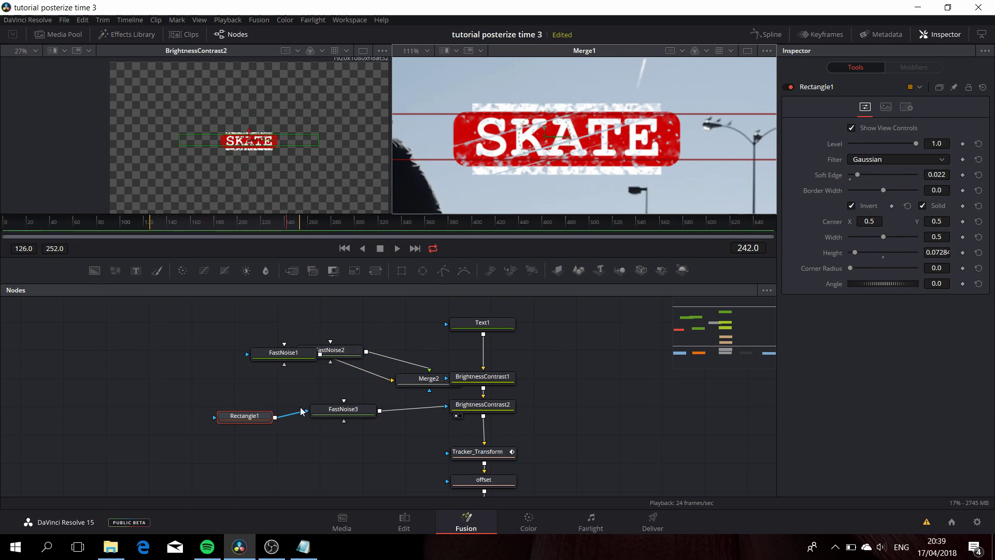
# Set FastNoise3's Scale to 170 and Contrast to 7, and raise its Brightness to 1.0
pyautogui.click(351, 413)
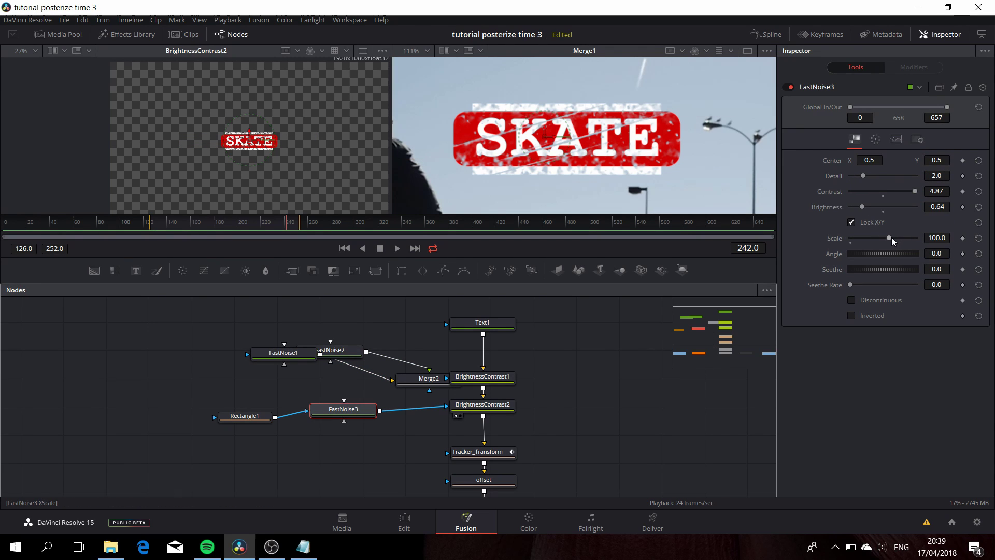
pyautogui.moveTo(891, 237); pyautogui.dragTo(921, 236)
pyautogui.moveTo(863, 207)
pyautogui.mouseDown()
pyautogui.moveTo(888, 208)
pyautogui.moveTo(861, 206)
pyautogui.mouseUp()
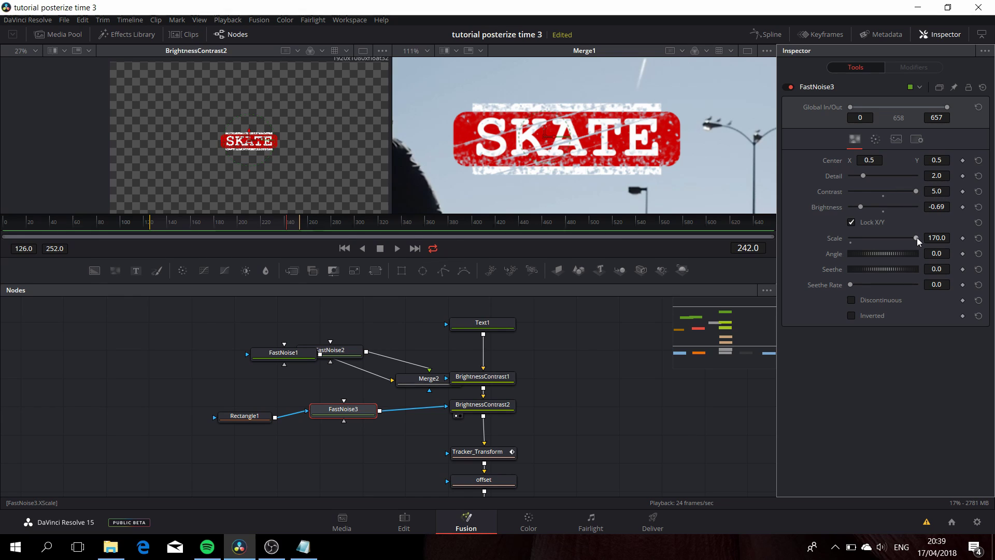
pyautogui.moveTo(860, 207); pyautogui.dragTo(914, 191)
pyautogui.write('7')
pyautogui.click(936, 206)
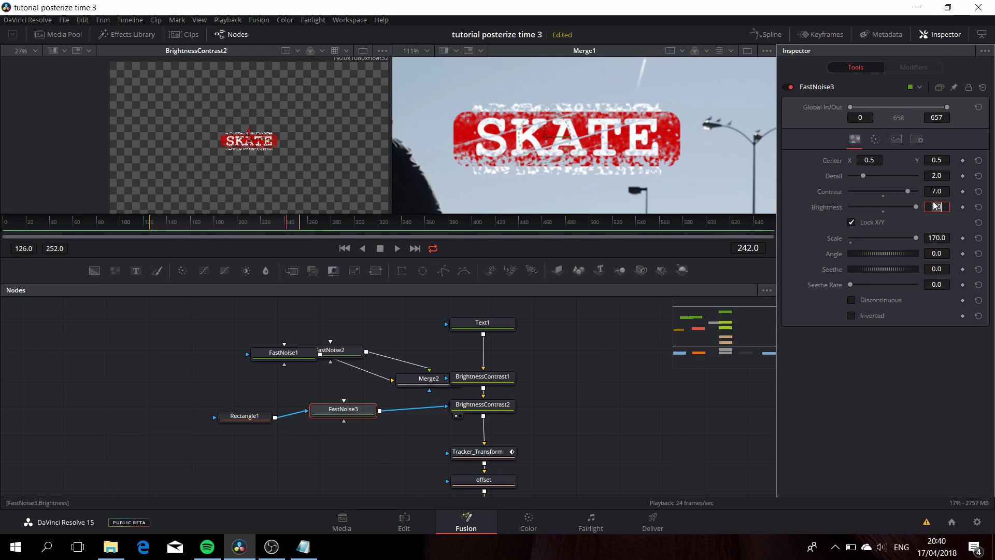
pyautogui.write('1.0')
pyautogui.press('Return')
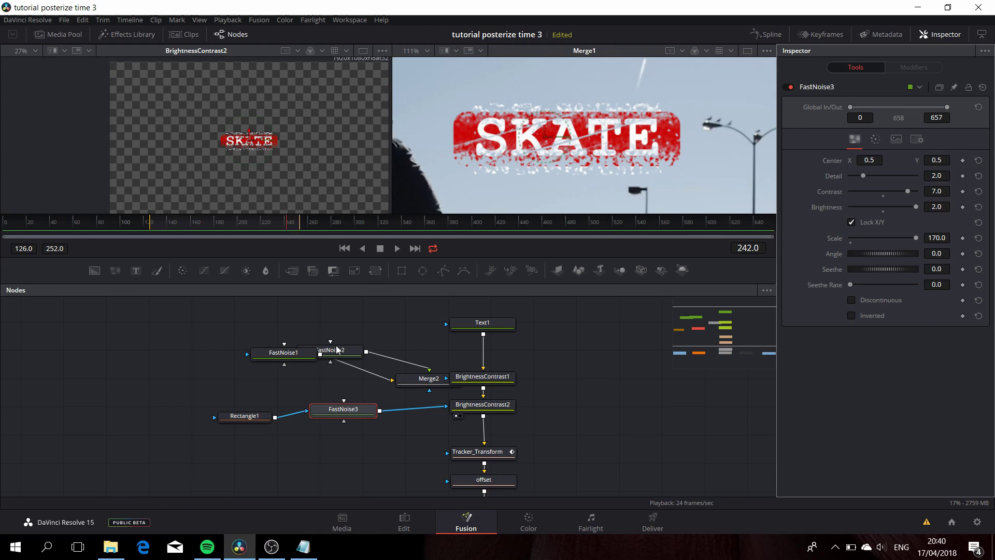
# Make Rectangle1 slightly taller, lower it to Center Y 0.49254, and set Soft Edge to 0
pyautogui.click(244, 415)
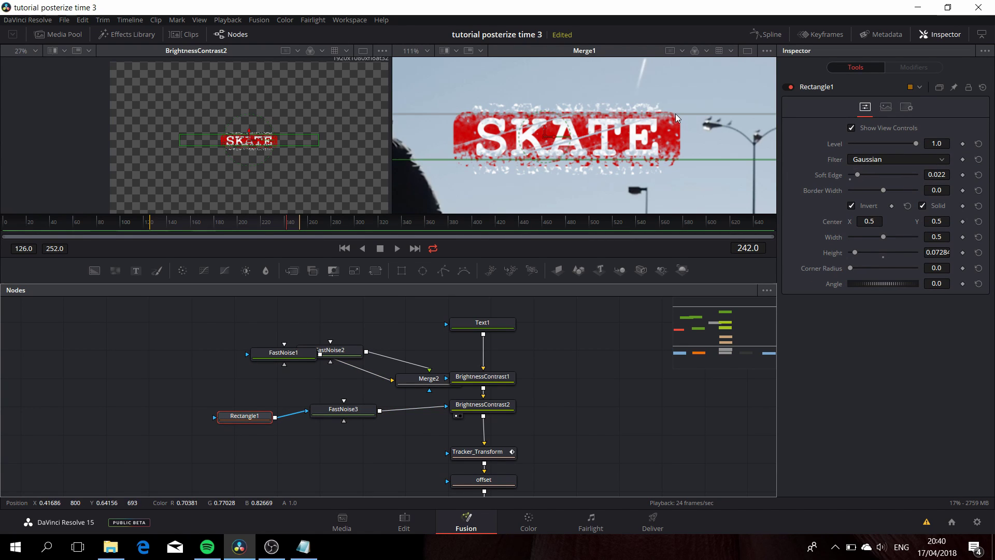
pyautogui.moveTo(676, 114); pyautogui.dragTo(676, 109)
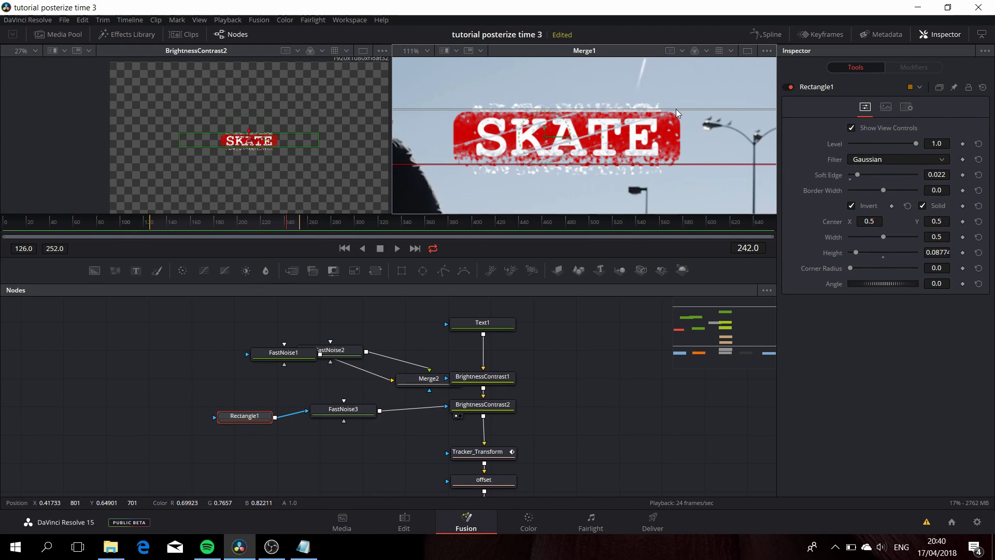
pyautogui.scroll(5, 259, 113)
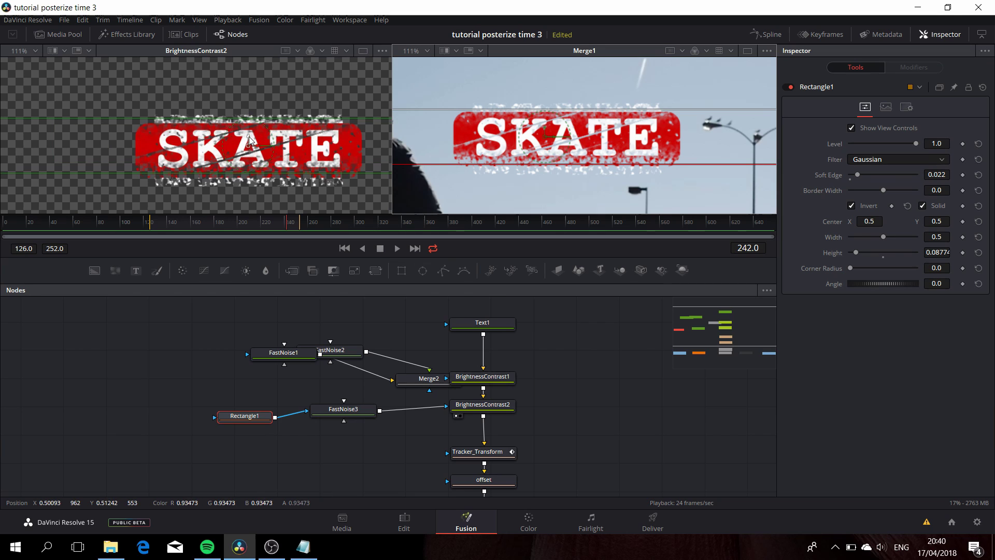
pyautogui.moveTo(248, 137); pyautogui.dragTo(250, 143)
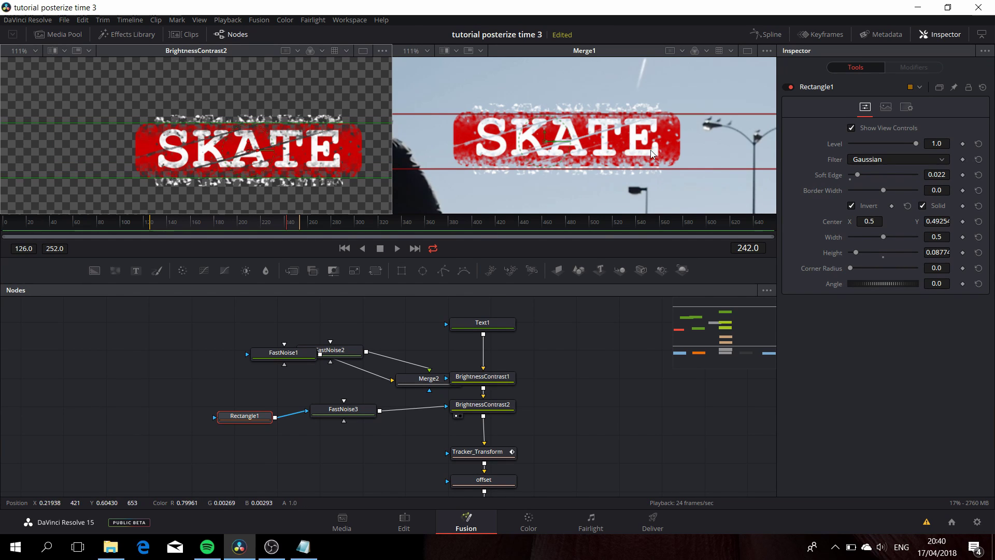
pyautogui.moveTo(855, 176); pyautogui.dragTo(850, 176)
pyautogui.scroll(2, 609, 125)
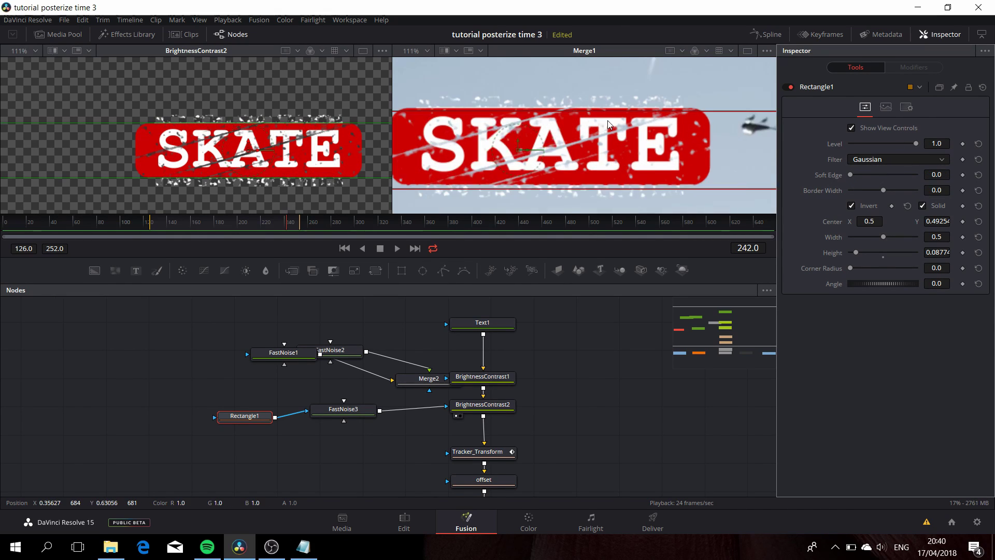
pyautogui.scroll(2, 609, 125)
pyautogui.scroll(-4, 596, 122)
pyautogui.scroll(4, 573, 117)
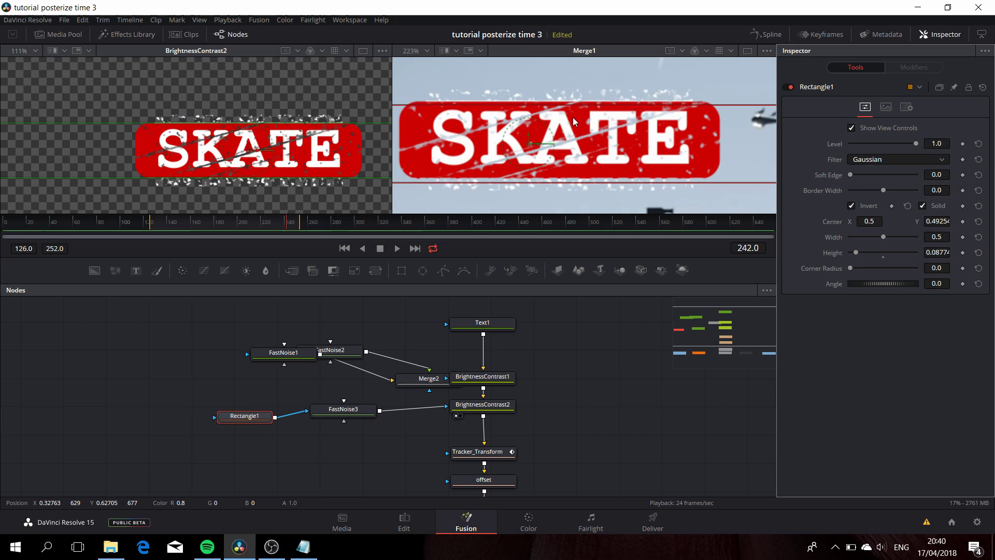
pyautogui.scroll(-3, 573, 117)
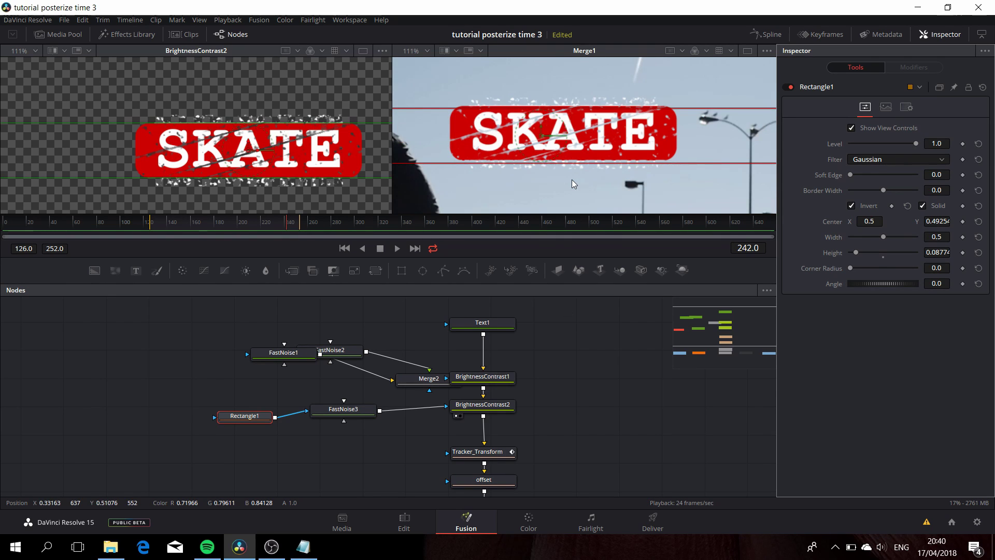
pyautogui.scroll(-5, 571, 179)
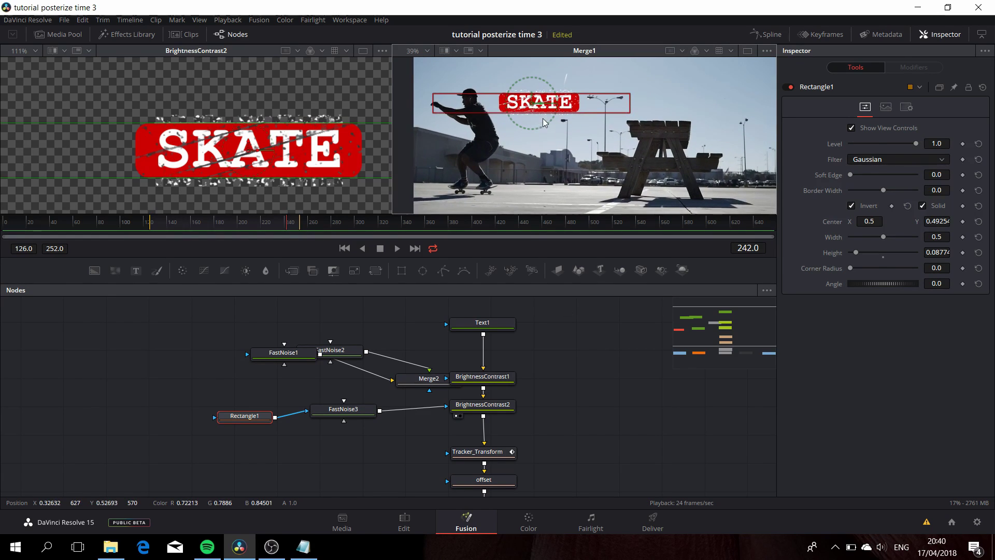
pyautogui.click(484, 480)
pyautogui.scroll(-1, 618, 472)
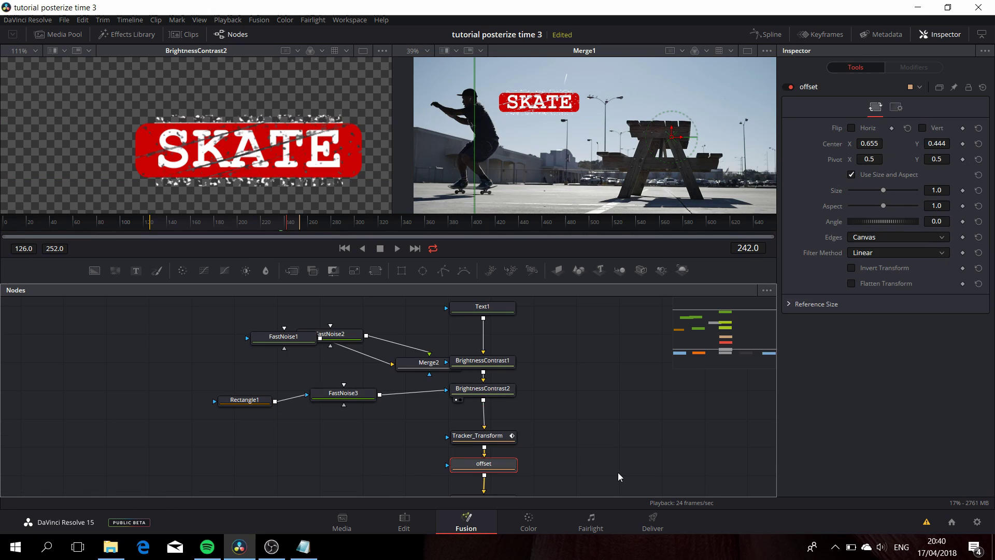
pyautogui.scroll(-4, 618, 472)
pyautogui.click(421, 455)
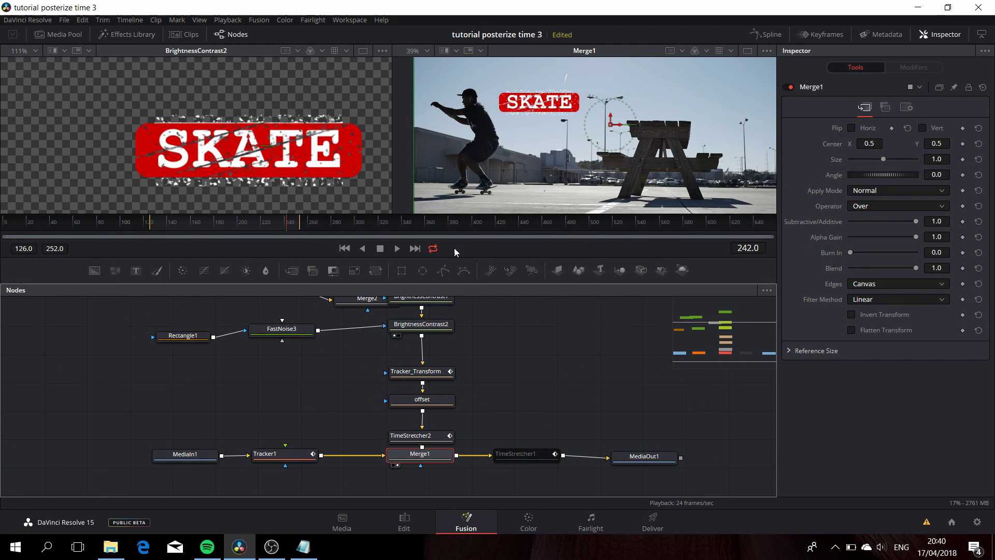
pyautogui.click(402, 247)
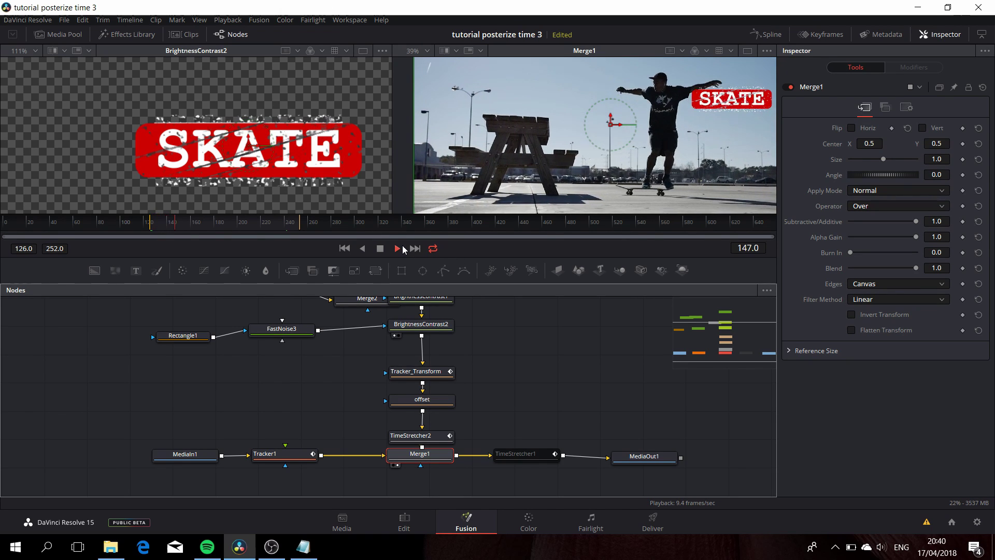
pyautogui.scroll(-2, 689, 110)
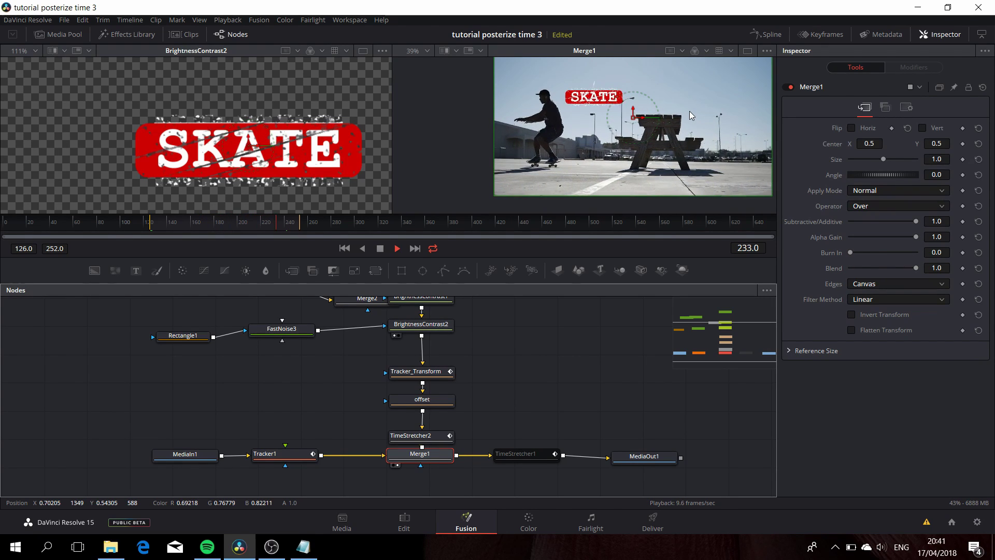
pyautogui.press('space')
pyautogui.scroll(3, 591, 123)
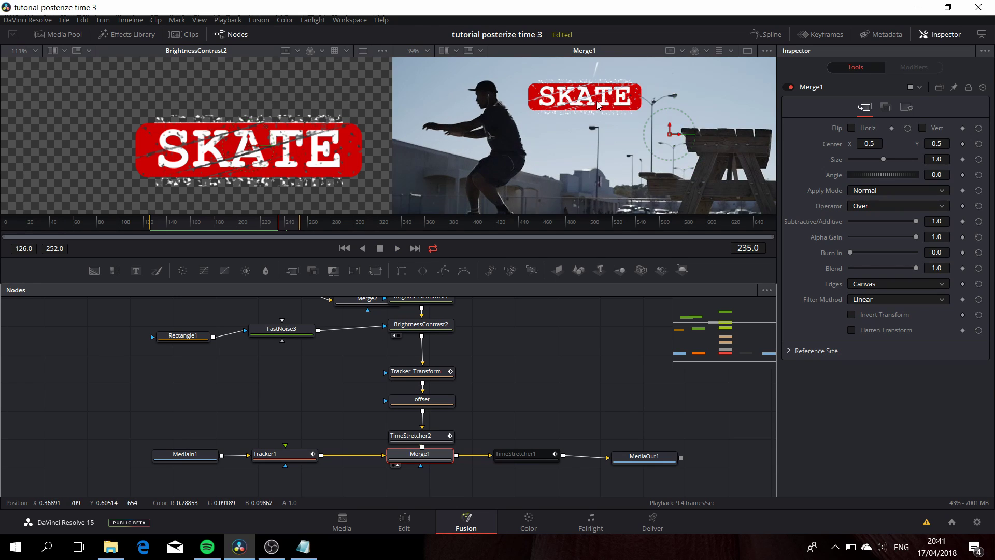
pyautogui.scroll(1, 592, 122)
pyautogui.press('space')
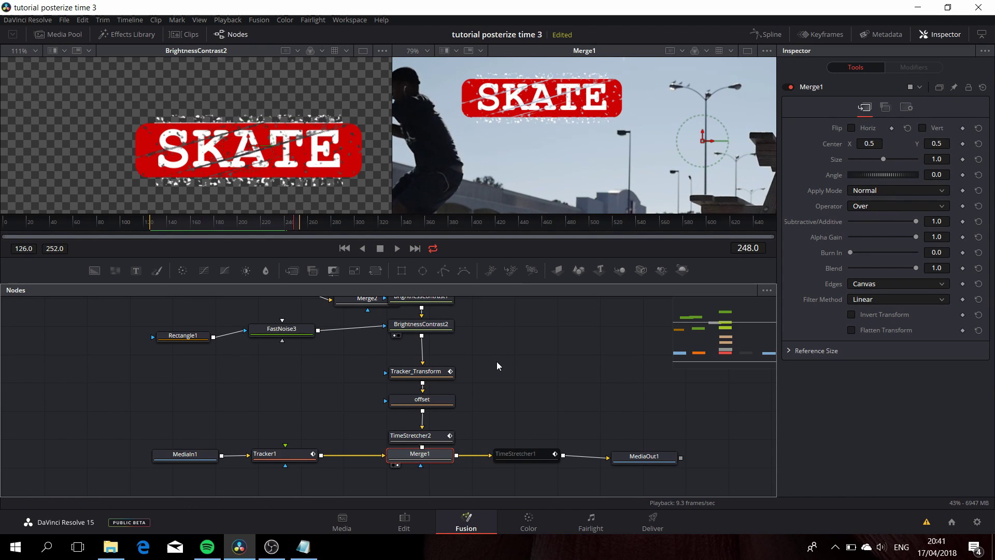
pyautogui.moveTo(497, 362); pyautogui.dragTo(465, 436)
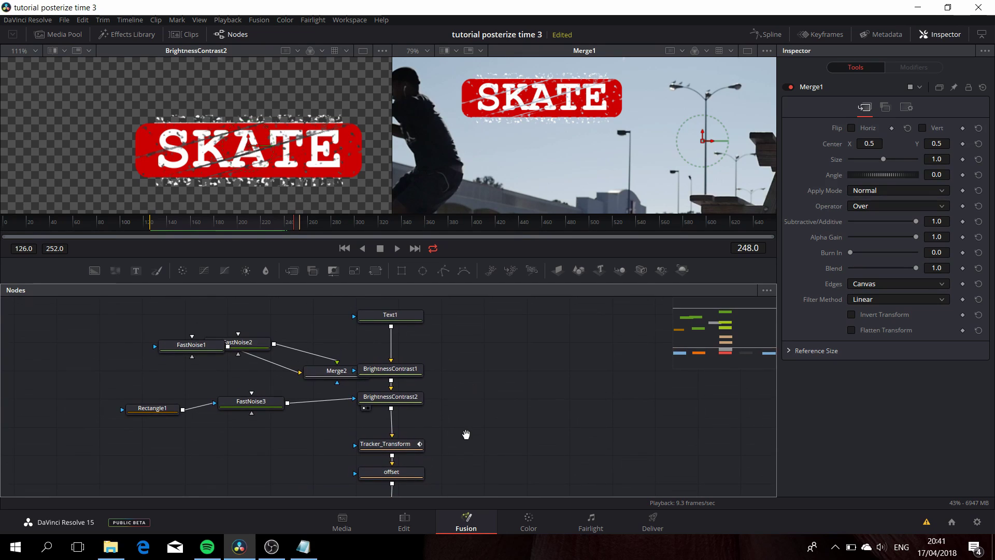
# Add an expression to Text1's Styled Text and clear its default Text("SKATE") contents
pyautogui.click(377, 323)
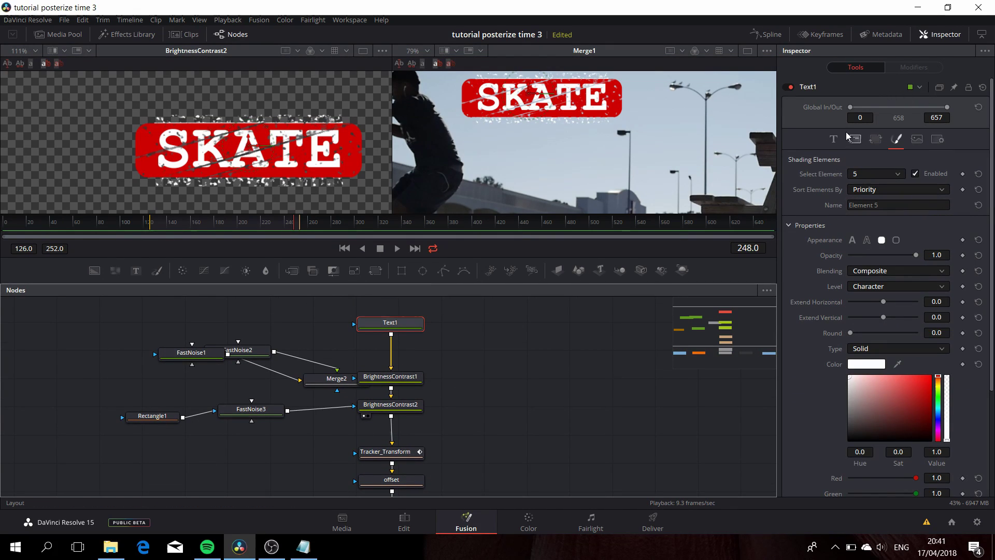
pyautogui.click(832, 141)
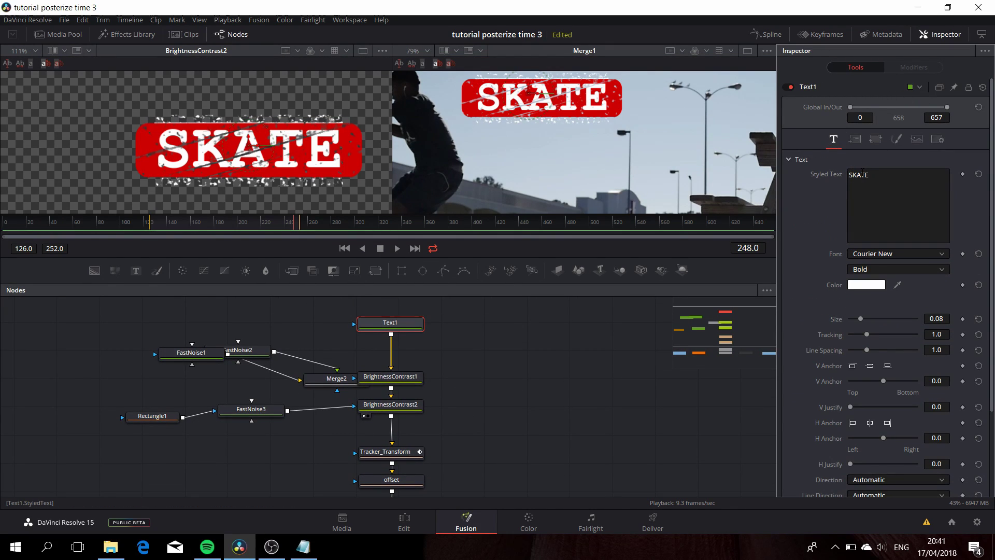
pyautogui.rightClick(824, 176)
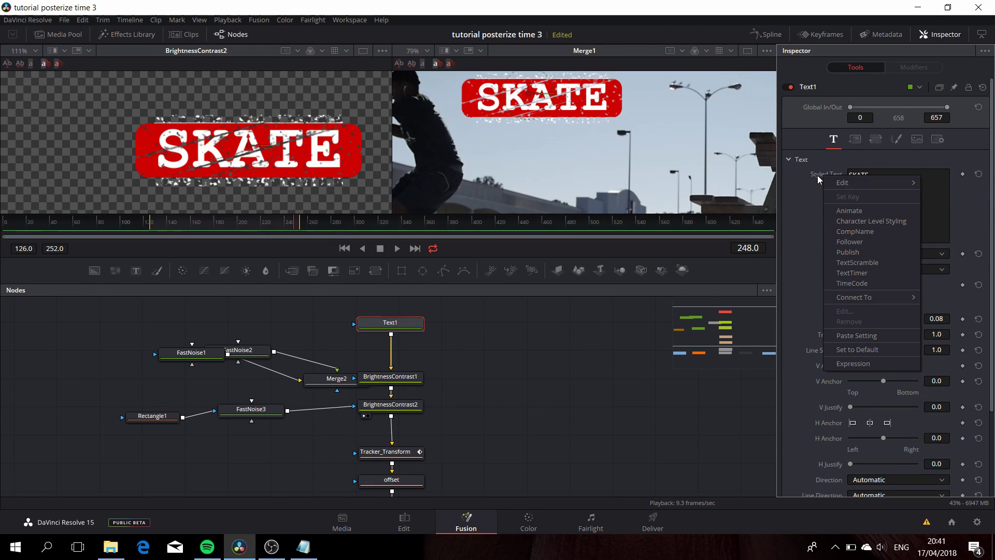
pyautogui.press('Escape')
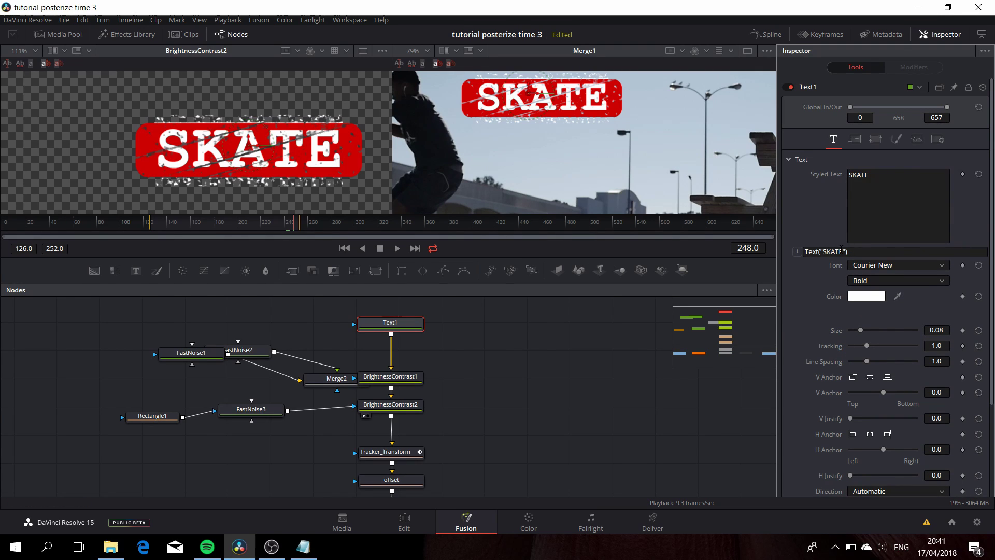
pyautogui.click(855, 251)
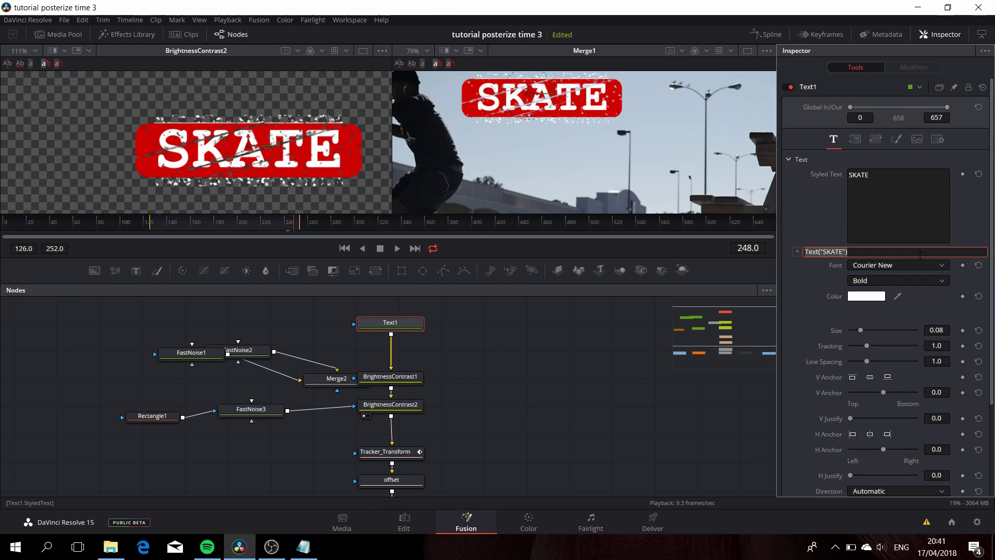
pyautogui.press('BackSpace')
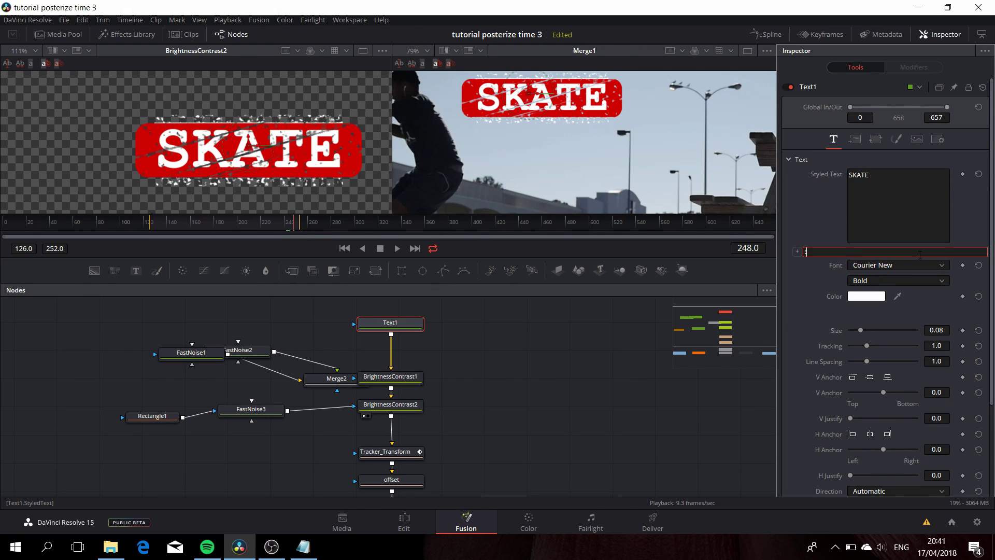
# Launch Notepad from Windows search
pyautogui.click(46, 547)
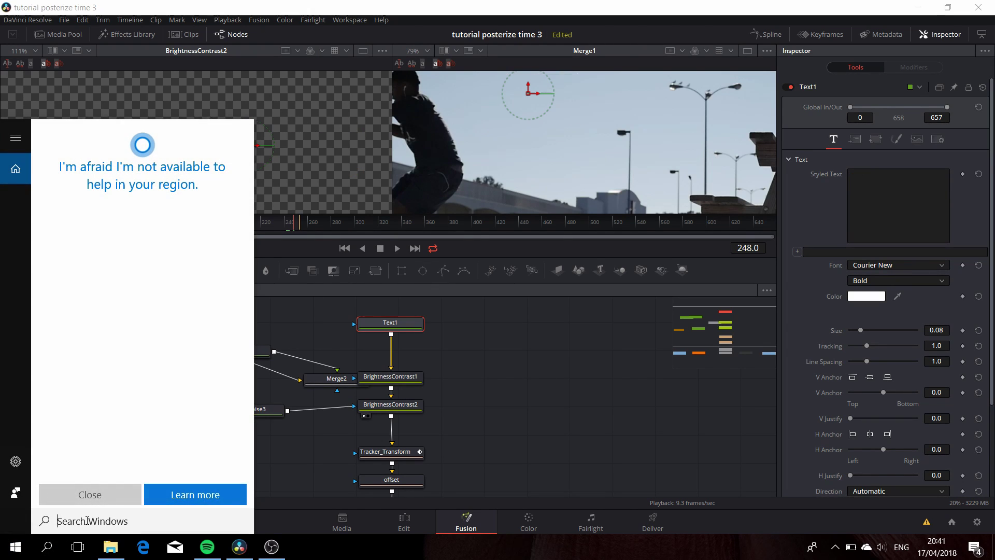
pyautogui.write('note')
pyautogui.click(87, 202)
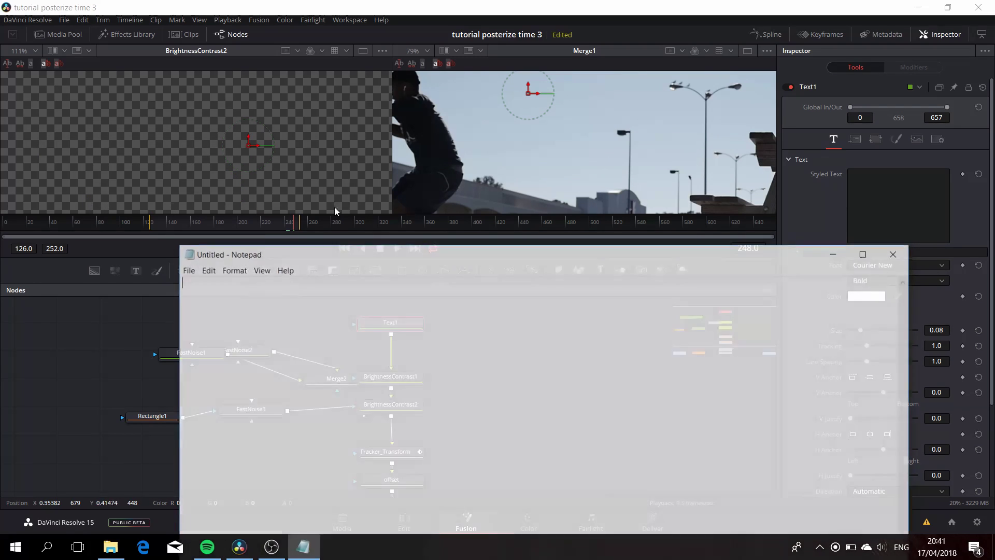
# Write the word-array expression with index=1+floor((time-126)/14); return myarray[index]; and select it
pyautogui.write(':')
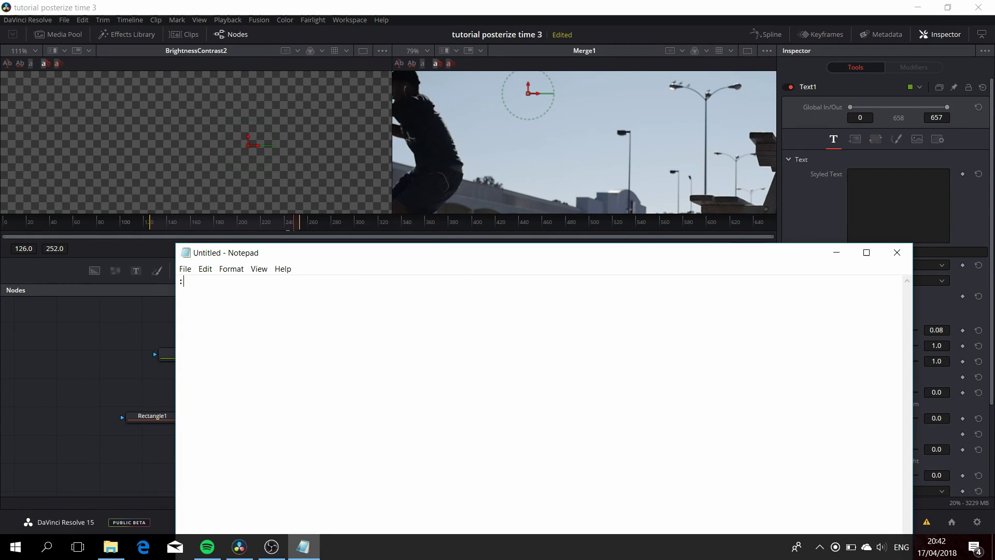
pyautogui.write('myarray={"THIS","')
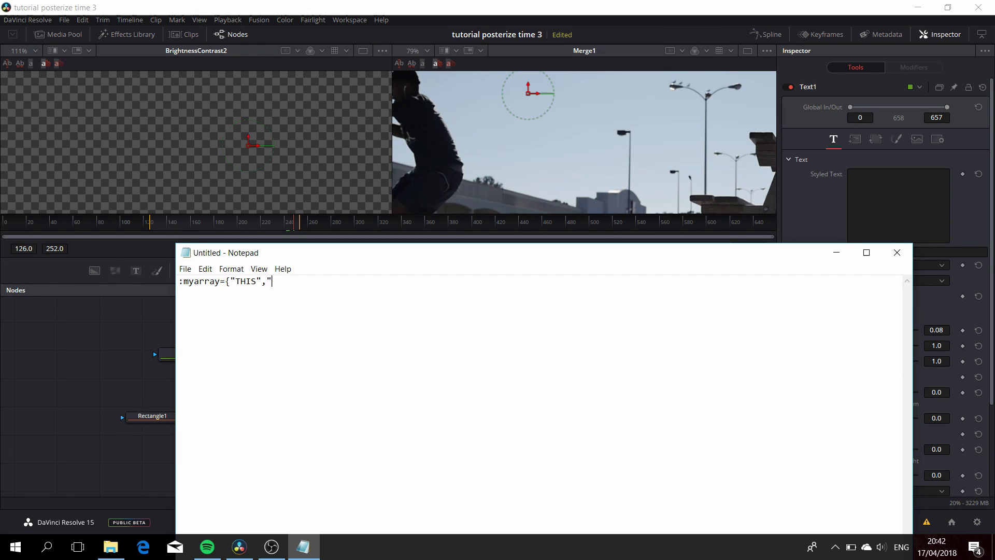
pyautogui.write('IS","AN","EXAMPLE","OF","POSTERIZE",')
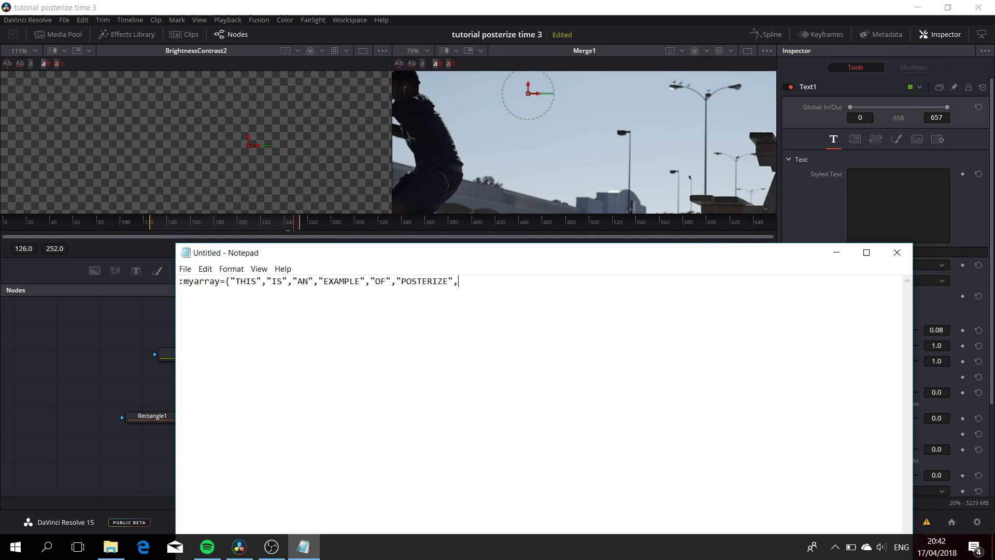
pyautogui.write('"TIME","...."}; index=floor((time-126')
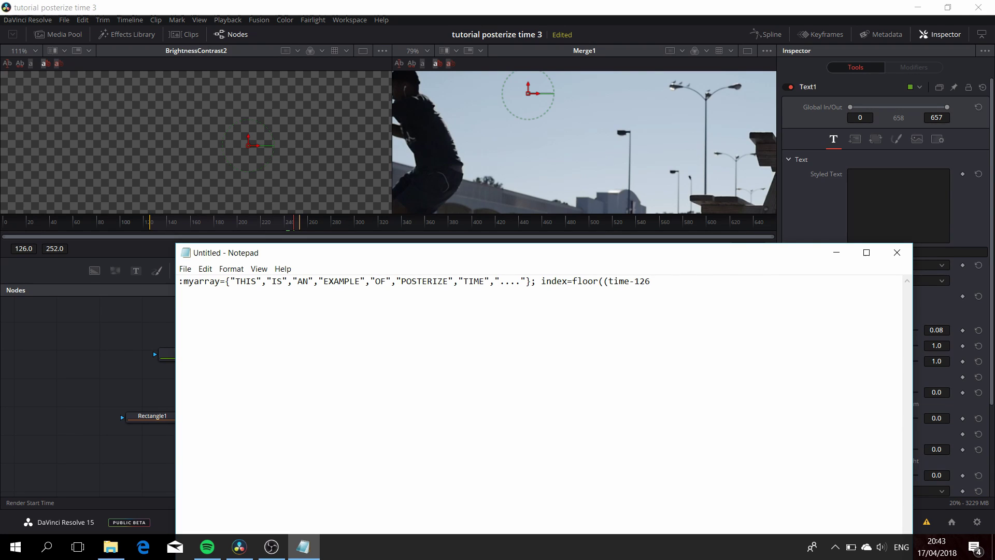
pyautogui.write('14')
pyautogui.click(574, 282)
pyautogui.write('1+')
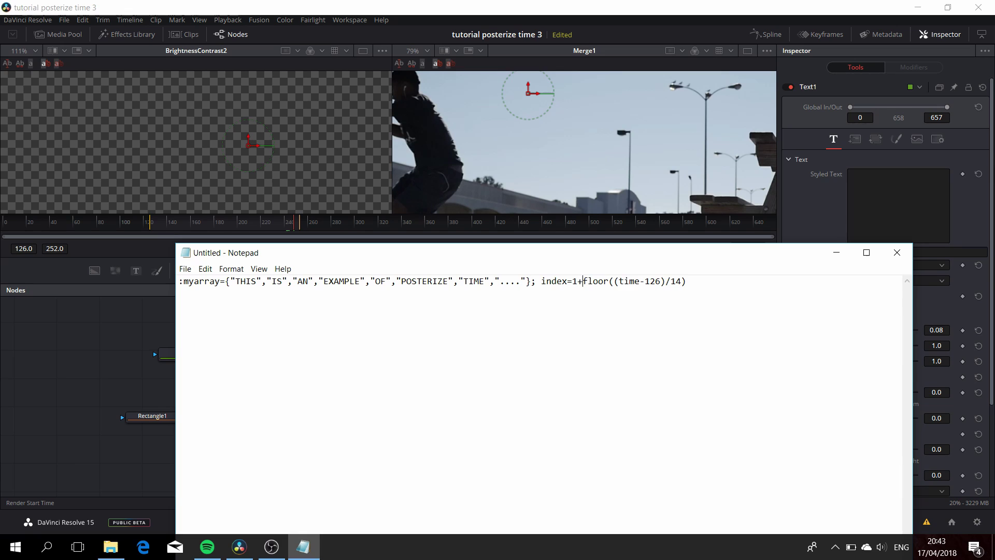
pyautogui.click(722, 284)
pyautogui.write('return')
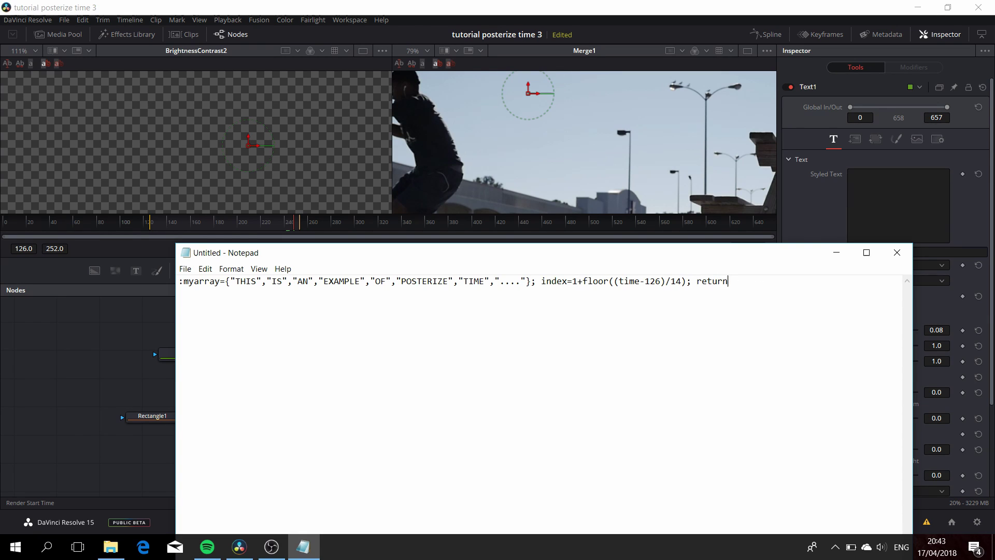
pyautogui.write(' myarray[index];')
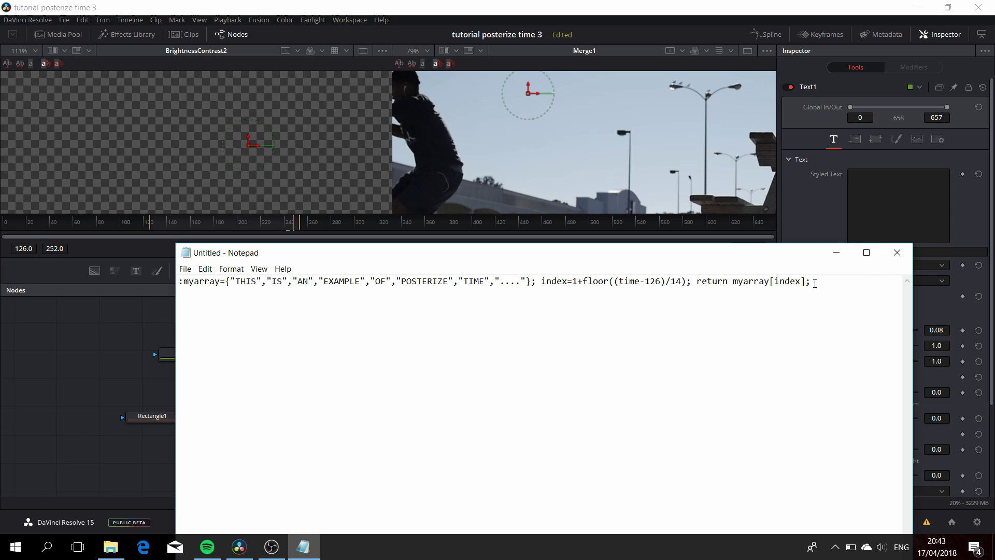
pyautogui.moveTo(812, 281); pyautogui.dragTo(178, 281)
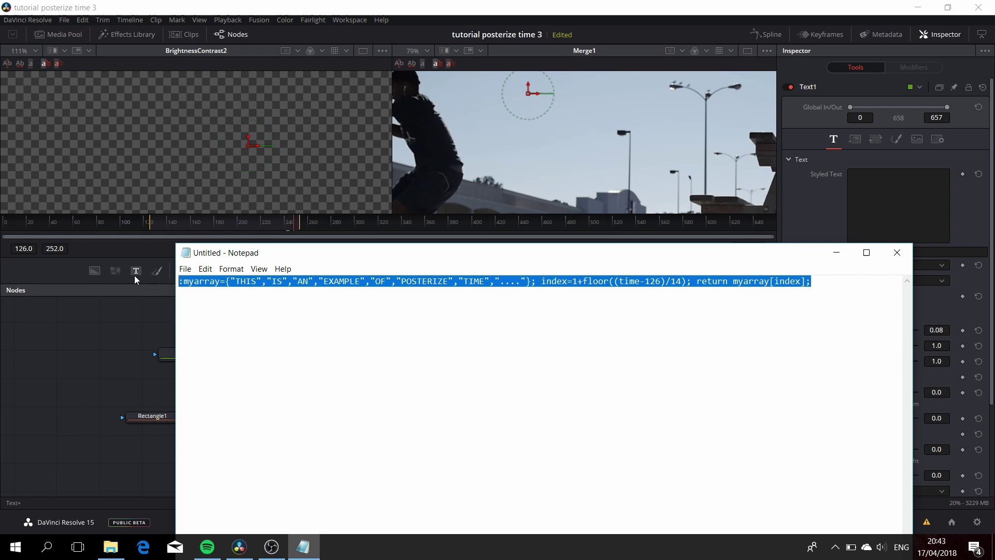
# Paste the word-array expression into Text1's Styled Text expression field and commit it
pyautogui.hotkey('alt', 'Tab')
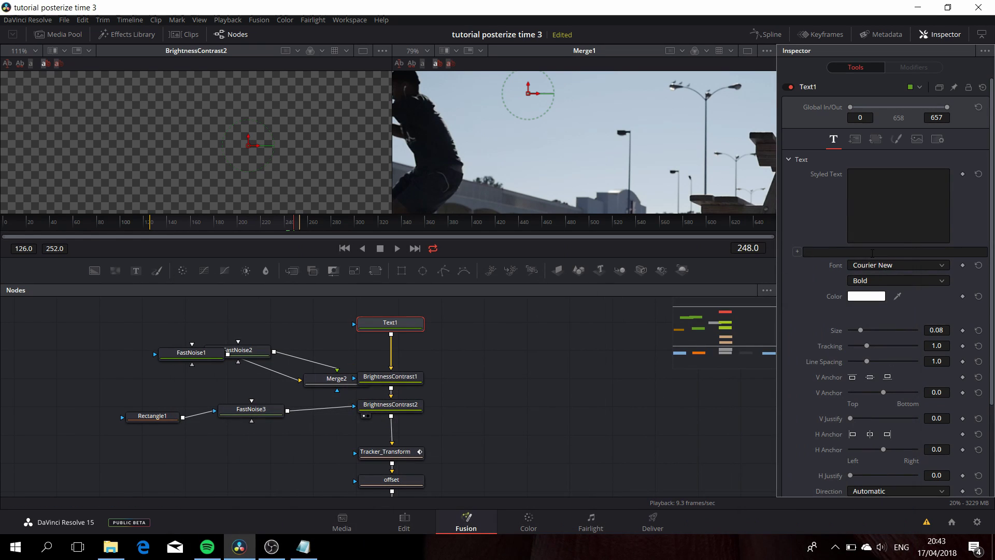
pyautogui.click(873, 253)
pyautogui.hotkey('ctrl', 'v')
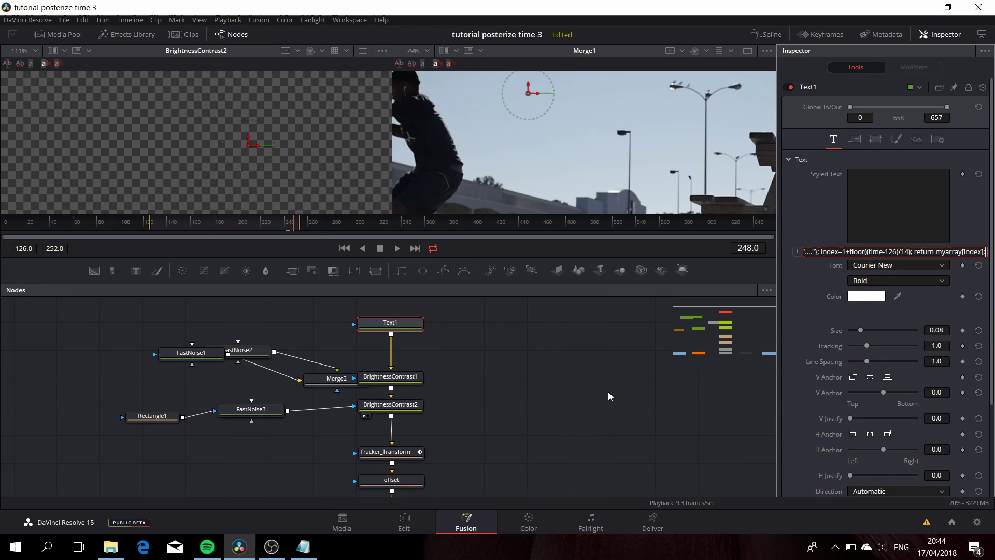
pyautogui.press('Return')
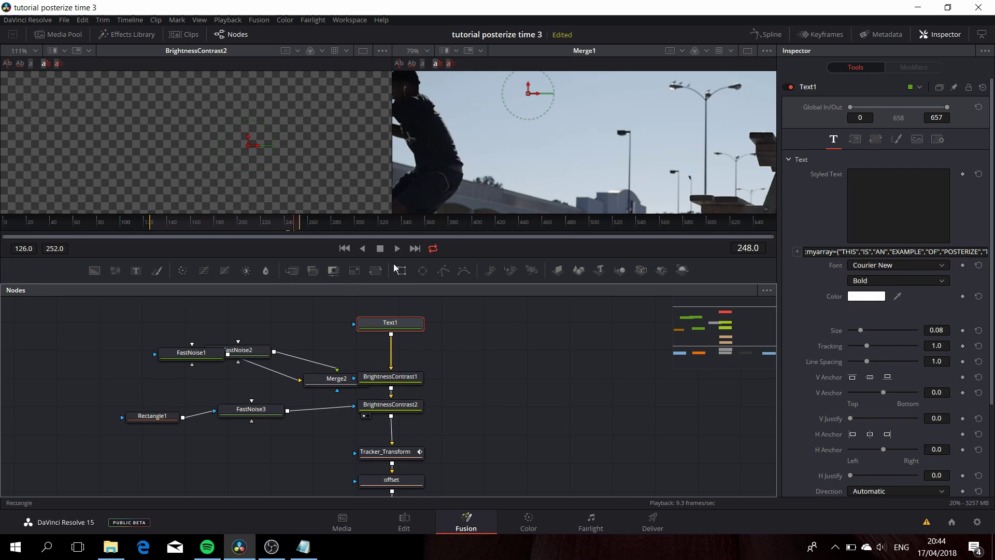
# Preview the cycling words from frame 126, then check frame 202 reads POSTERIZE
pyautogui.click(344, 249)
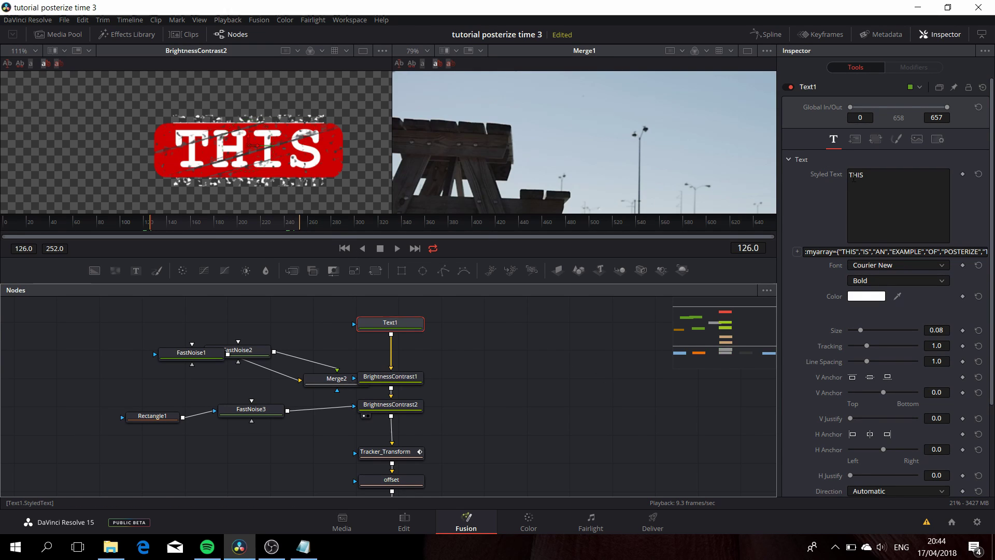
pyautogui.press('space')
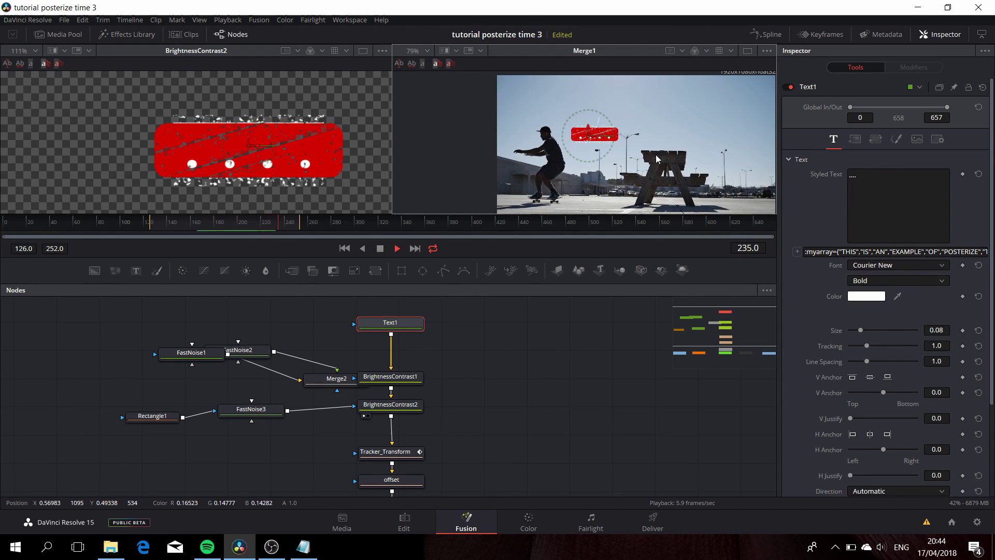
pyautogui.press('space')
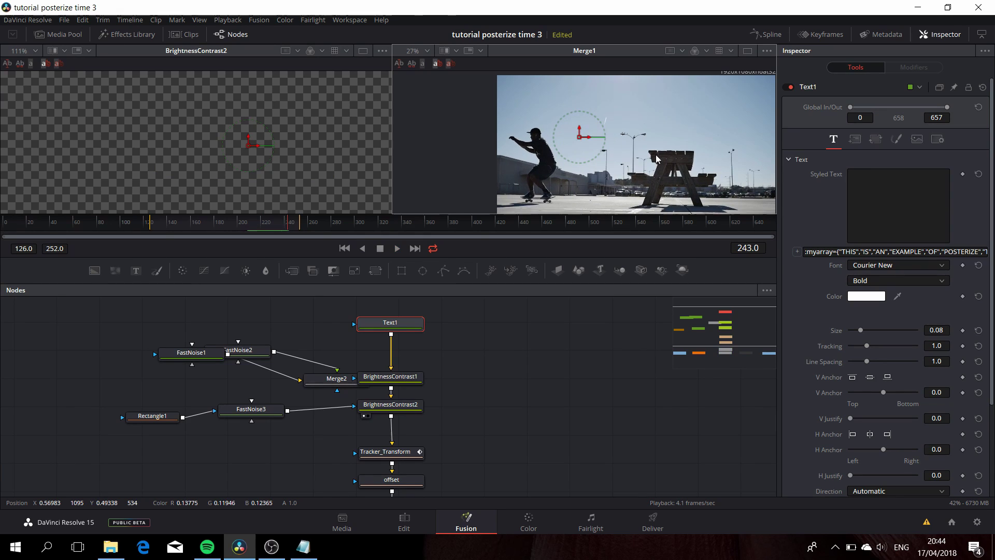
pyautogui.moveTo(553, 411); pyautogui.dragTo(611, 402)
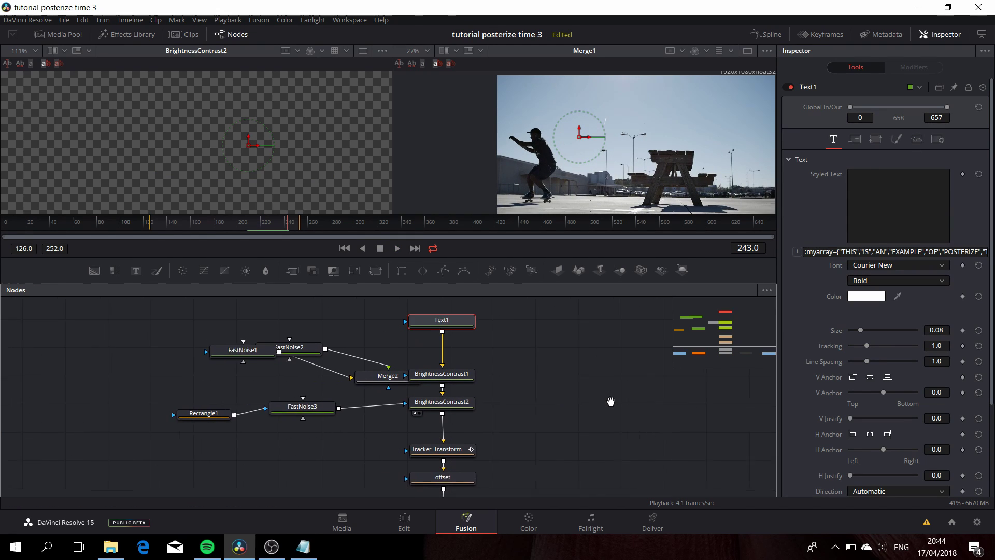
pyautogui.moveTo(465, 323); pyautogui.dragTo(465, 316)
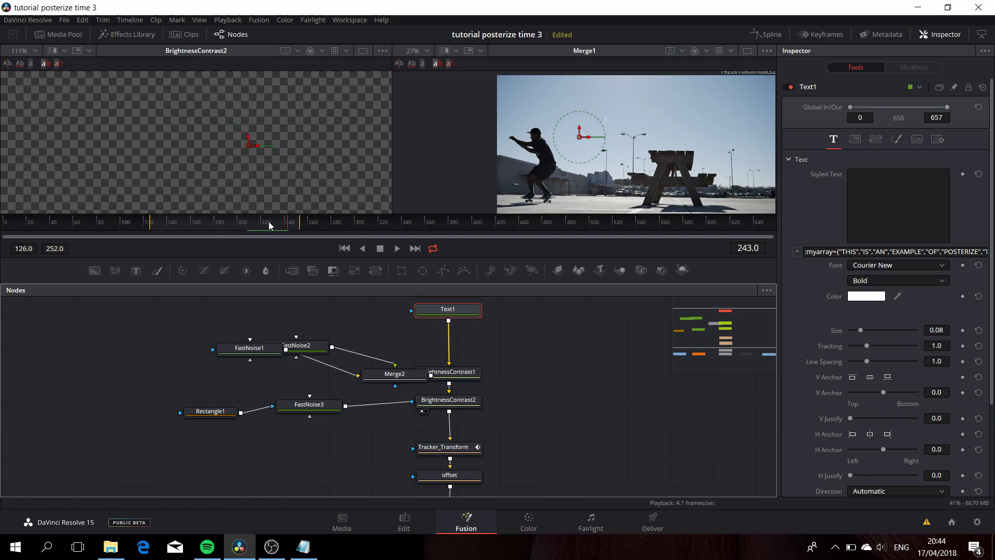
pyautogui.click(240, 221)
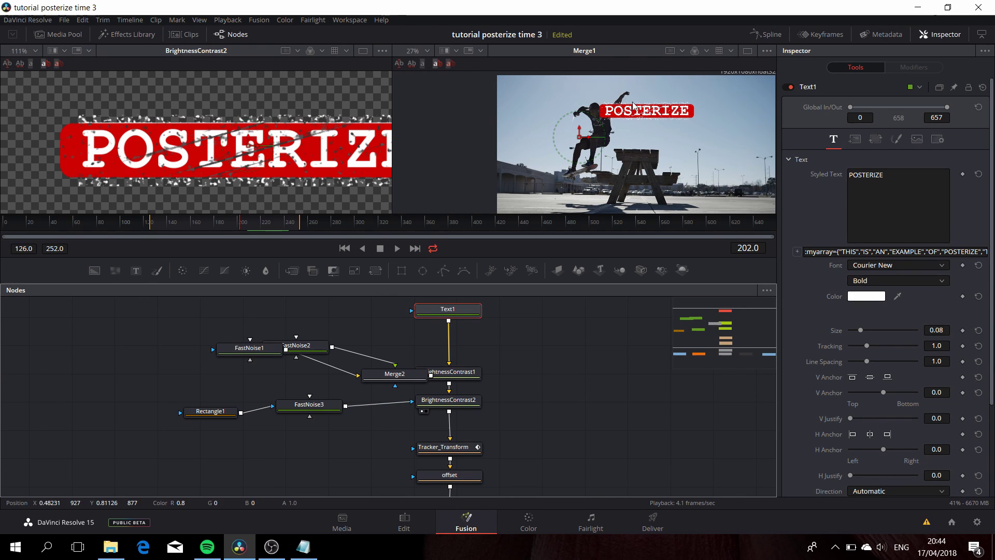
# Move Tracker_Transform, offset and TimeStretcher2 down to make room in the node chain
pyautogui.scroll(-2, 534, 389)
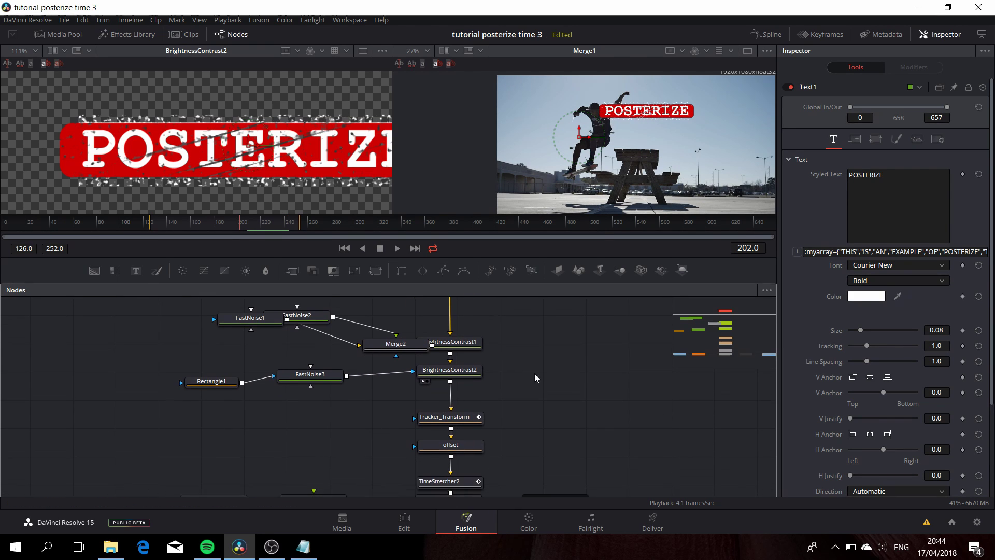
pyautogui.moveTo(410, 400); pyautogui.dragTo(496, 490)
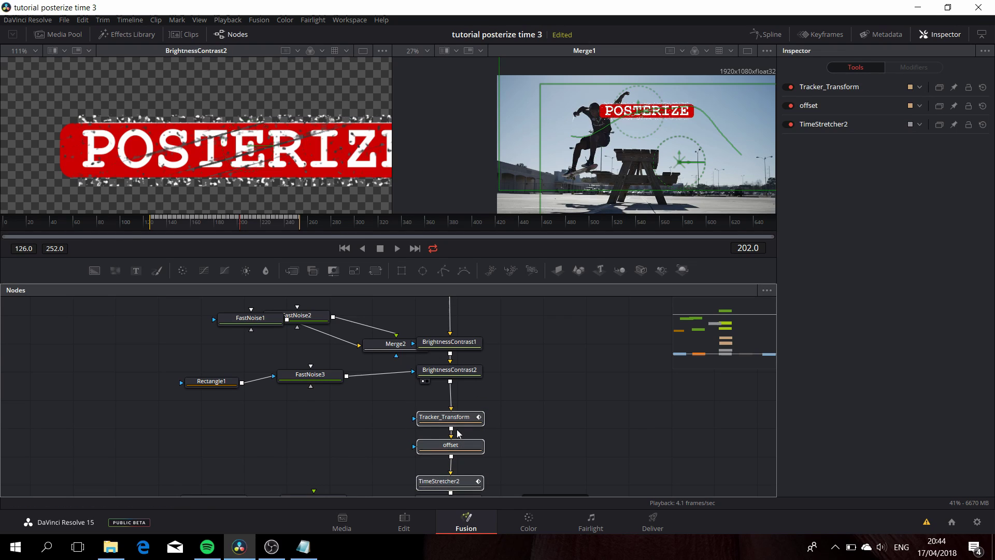
pyautogui.moveTo(444, 417); pyautogui.dragTo(443, 435)
# Insert a Transform node after BrightnessContrast2 and rename it Rotate
pyautogui.click(462, 375)
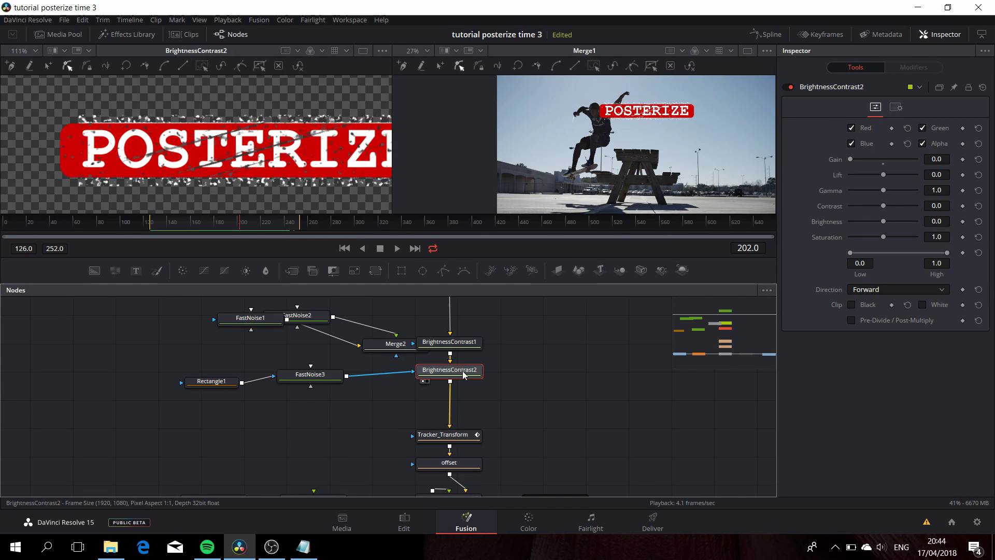
pyautogui.hotkey('shift', 'space')
pyautogui.write('trans')
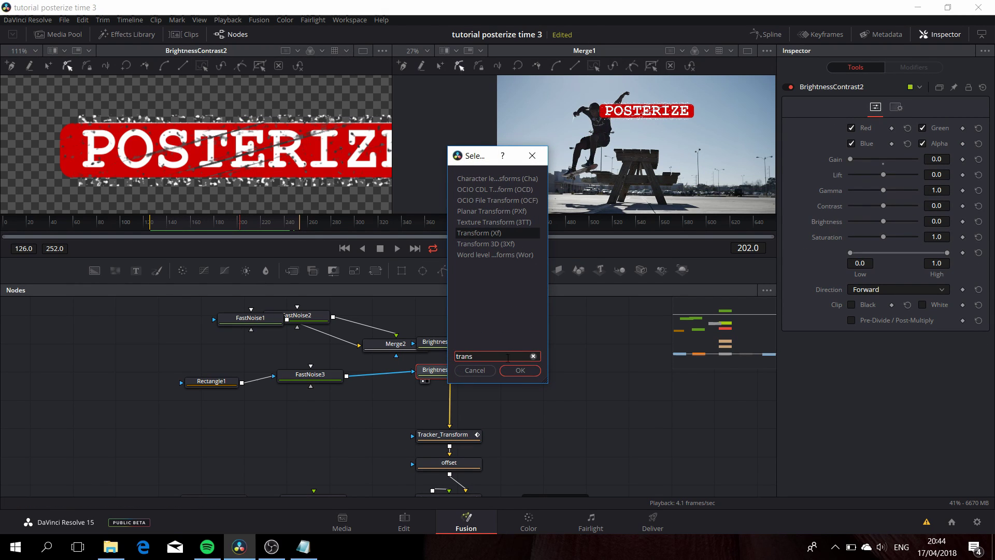
pyautogui.click(520, 370)
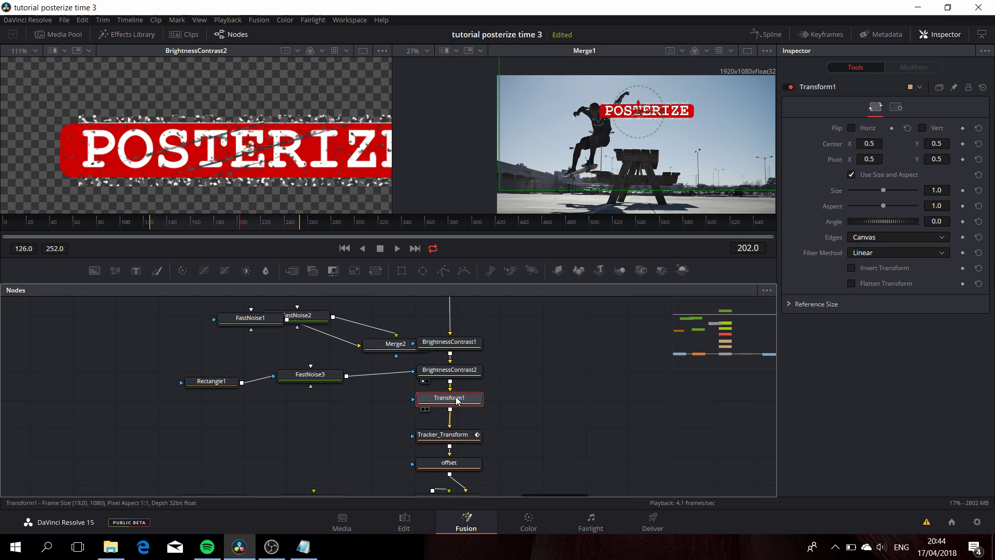
pyautogui.press('F2')
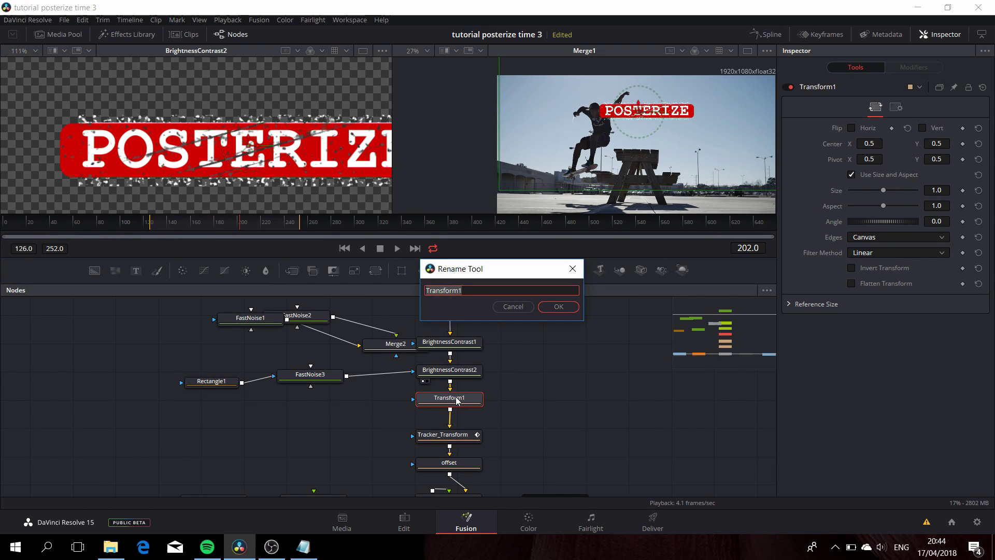
pyautogui.write('Rotate')
pyautogui.press('Return')
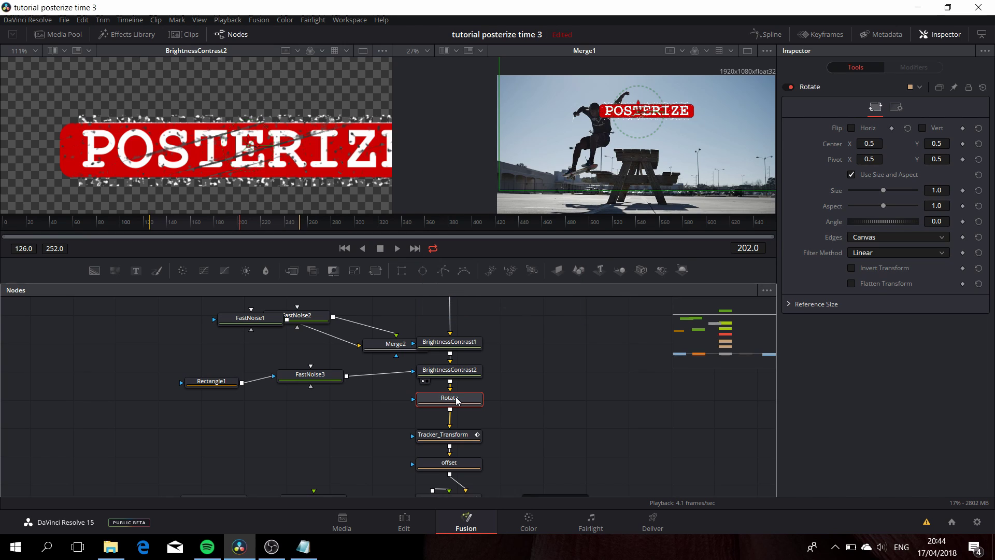
# Add a Shake modifier to Rotate's Angle parameter
pyautogui.rightClick(839, 220)
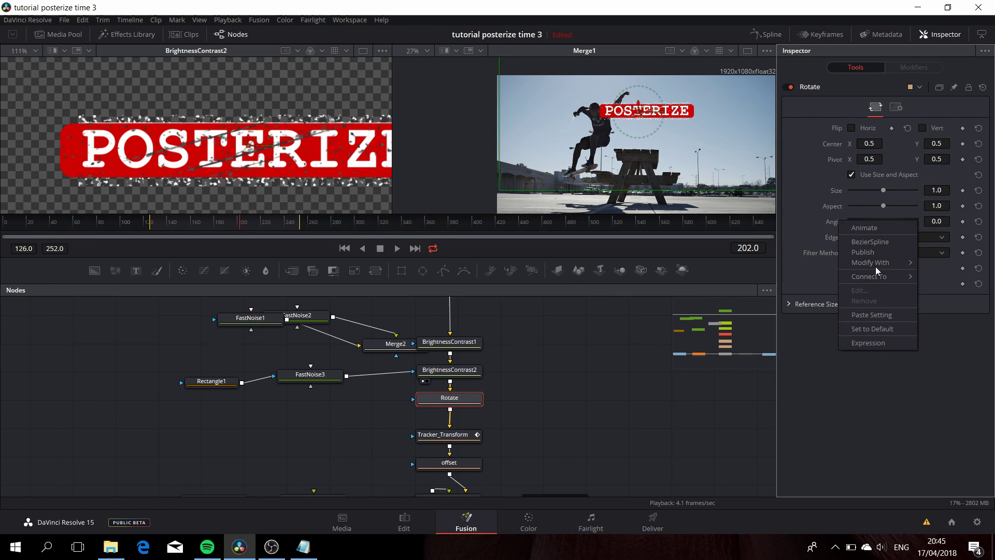
pyautogui.moveTo(875, 262)
pyautogui.click(757, 400)
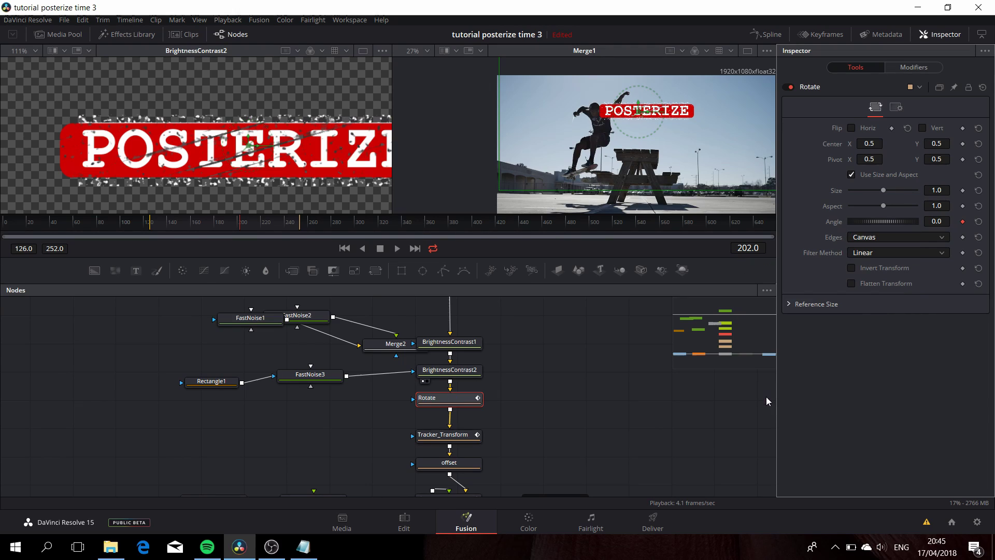
# Set the Shake to Smoothness 2.36, Minimum -30 and Maximum 15, then preview from the start
pyautogui.click(914, 67)
pyautogui.click(824, 90)
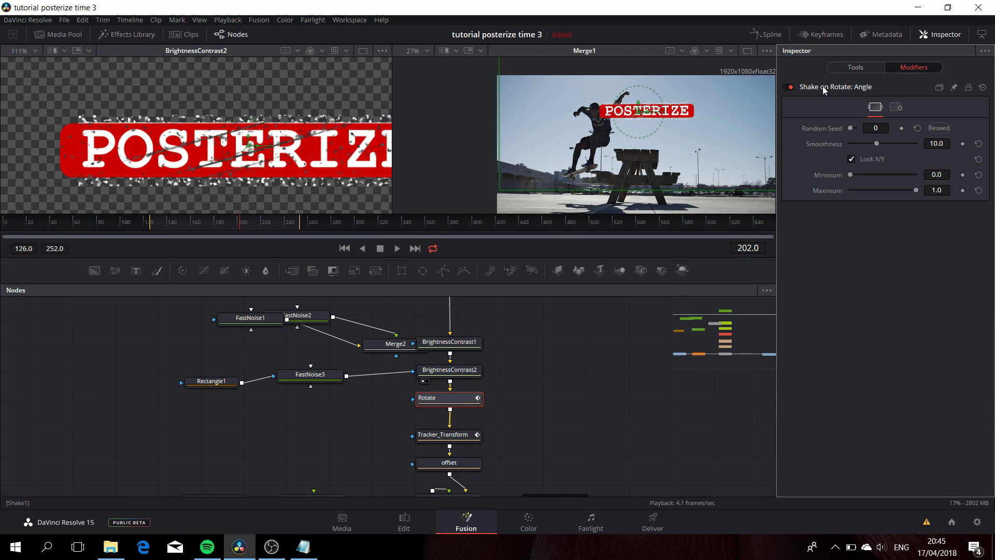
pyautogui.moveTo(876, 143); pyautogui.dragTo(856, 144)
pyautogui.click(951, 175)
pyautogui.write('-3')
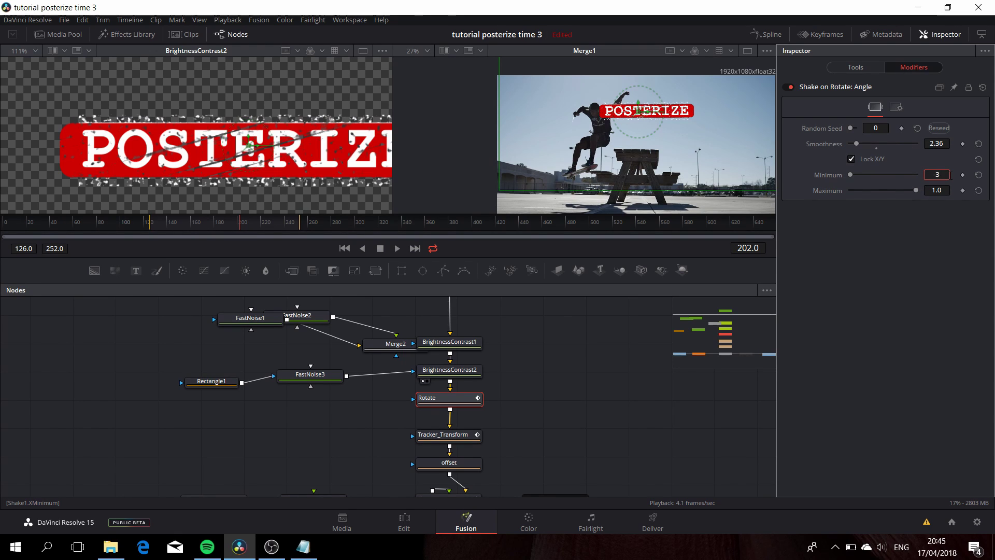
pyautogui.write('0')
pyautogui.press('Tab')
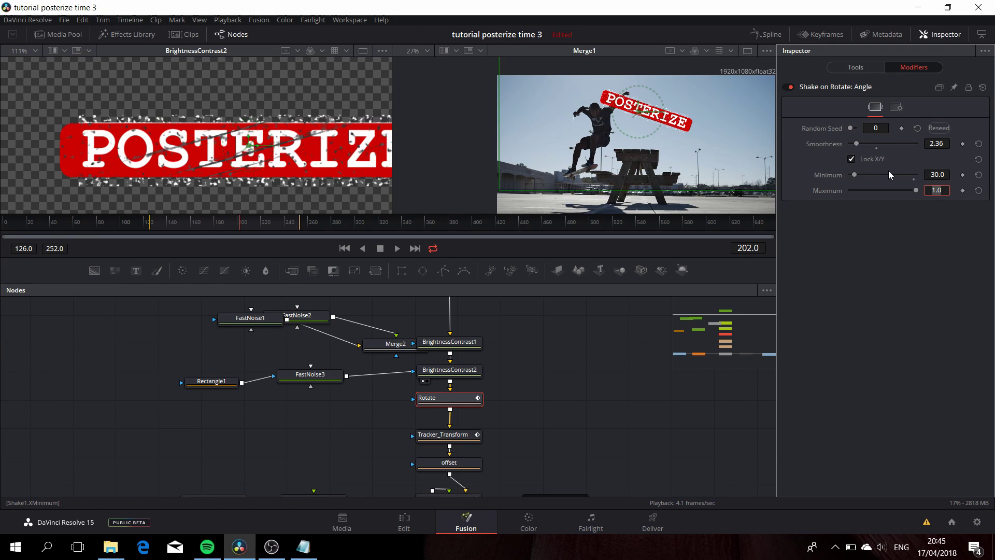
pyautogui.write('15')
pyautogui.press('Return')
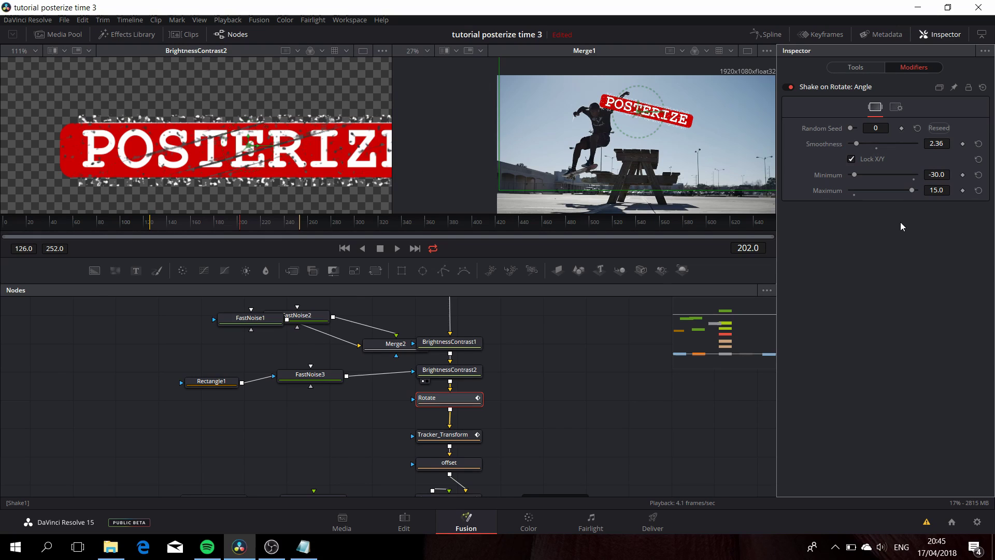
pyautogui.click(344, 248)
pyautogui.click(398, 249)
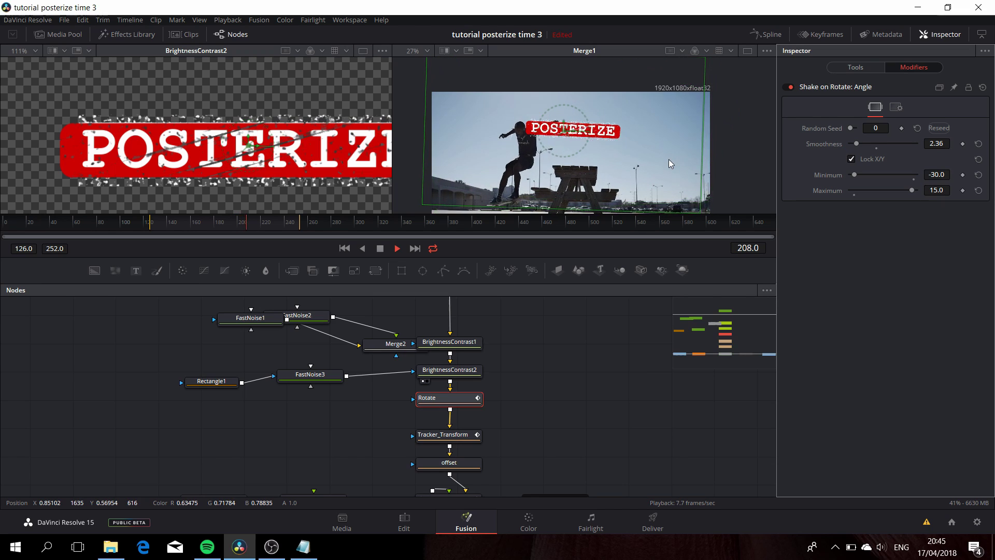
# Select the TimeStretcher1 node and replay the composite from frame 126
pyautogui.press('space')
pyautogui.moveTo(584, 398); pyautogui.dragTo(568, 289)
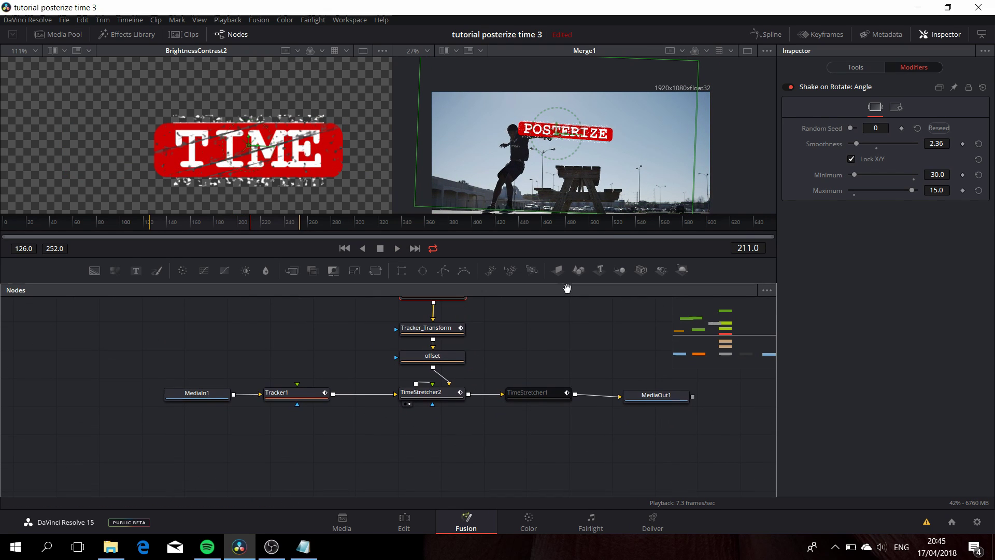
pyautogui.click(530, 393)
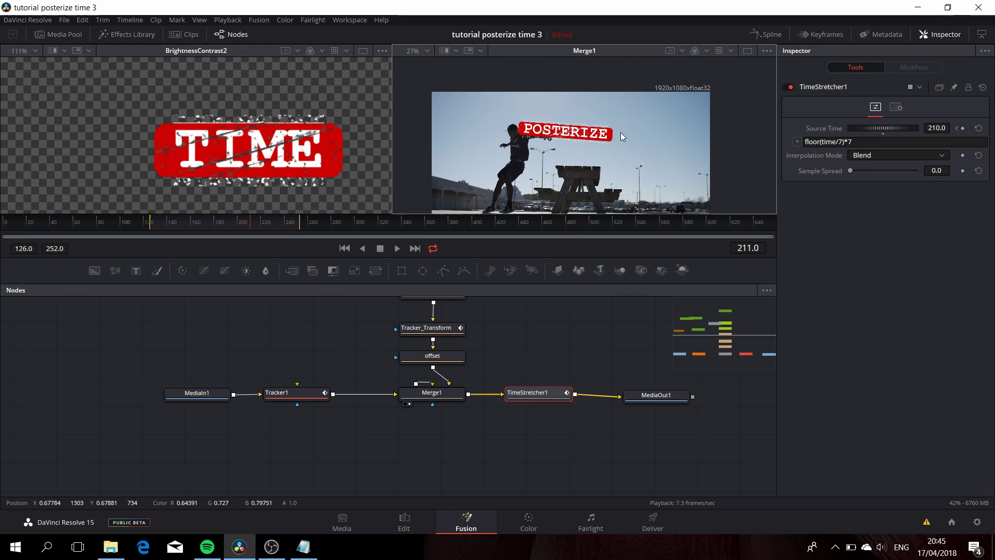
pyautogui.scroll(-2, 621, 125)
pyautogui.click(344, 249)
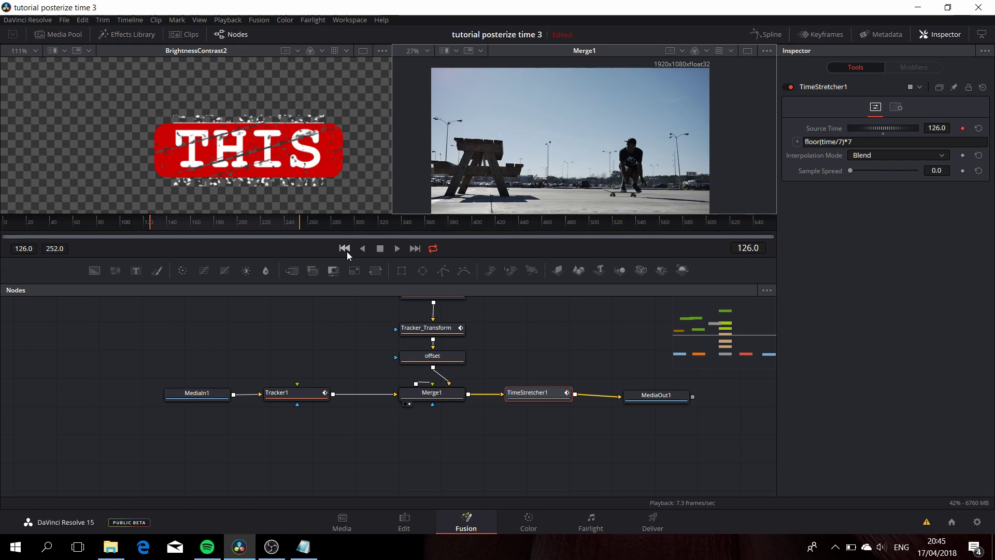
pyautogui.click(399, 251)
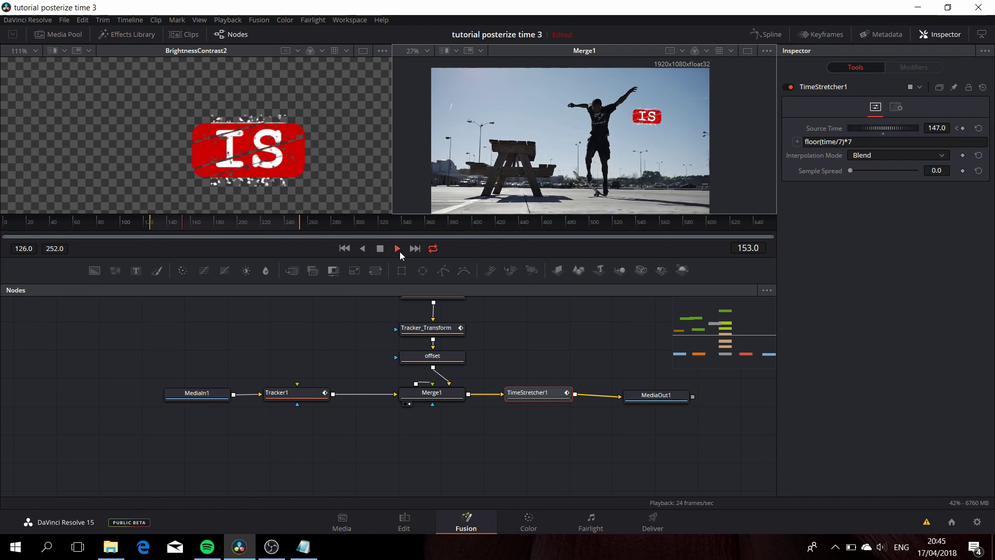
# Show TimeStretcher1 in the second viewer and preview from frame 126 to frame 245
pyautogui.press('2')
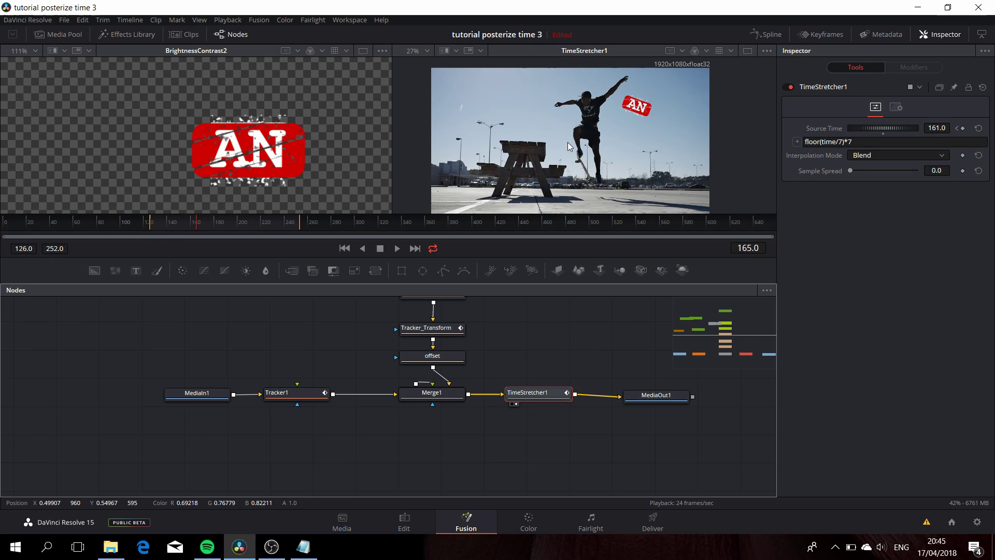
pyautogui.click(344, 249)
pyautogui.click(397, 250)
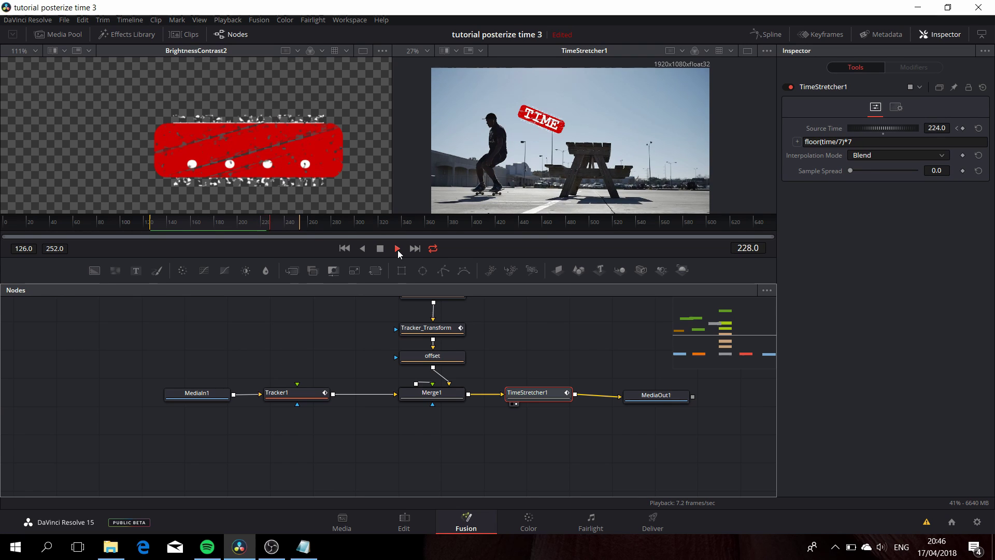
pyautogui.click(397, 250)
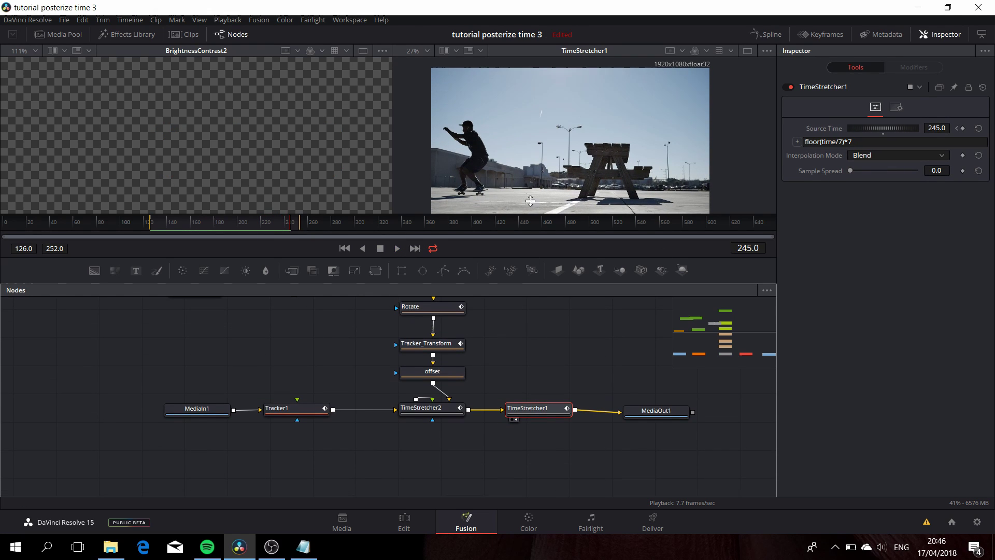
# Rearrange FastNoise1, FastNoise2 and Merge2 into a tidier node layout
pyautogui.moveTo(527, 336); pyautogui.dragTo(554, 482)
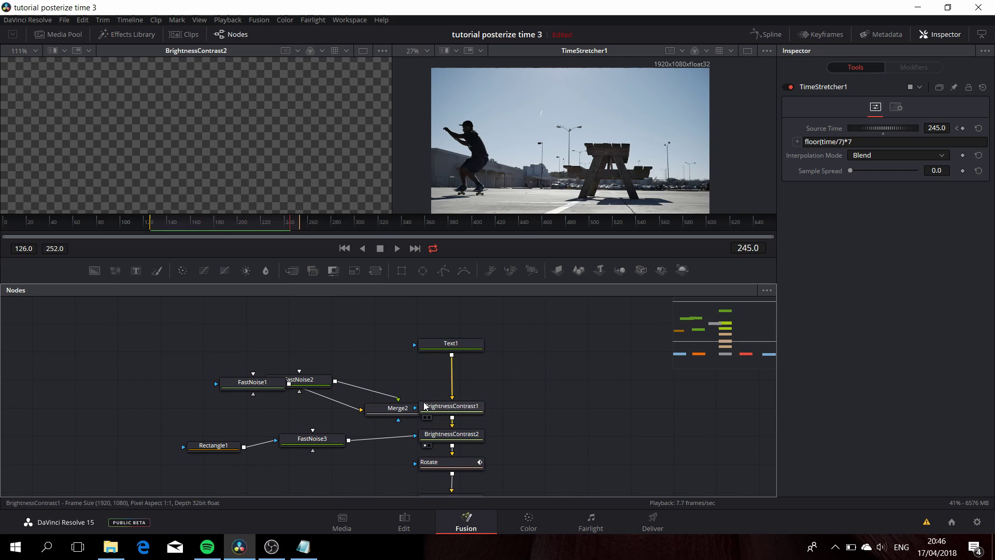
pyautogui.moveTo(210, 361); pyautogui.dragTo(406, 421)
pyautogui.moveTo(399, 410); pyautogui.dragTo(343, 396)
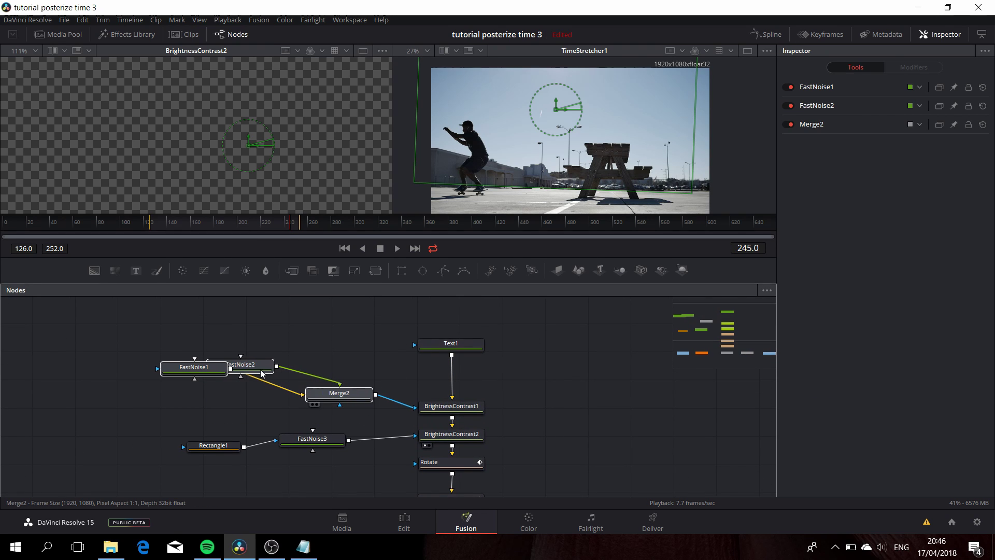
pyautogui.moveTo(242, 366); pyautogui.dragTo(325, 352)
pyautogui.click(244, 367)
pyautogui.moveTo(214, 372); pyautogui.dragTo(211, 393)
# Append "...." and "ANOTHER" after TIME in Text1's word-array expression
pyautogui.click(451, 344)
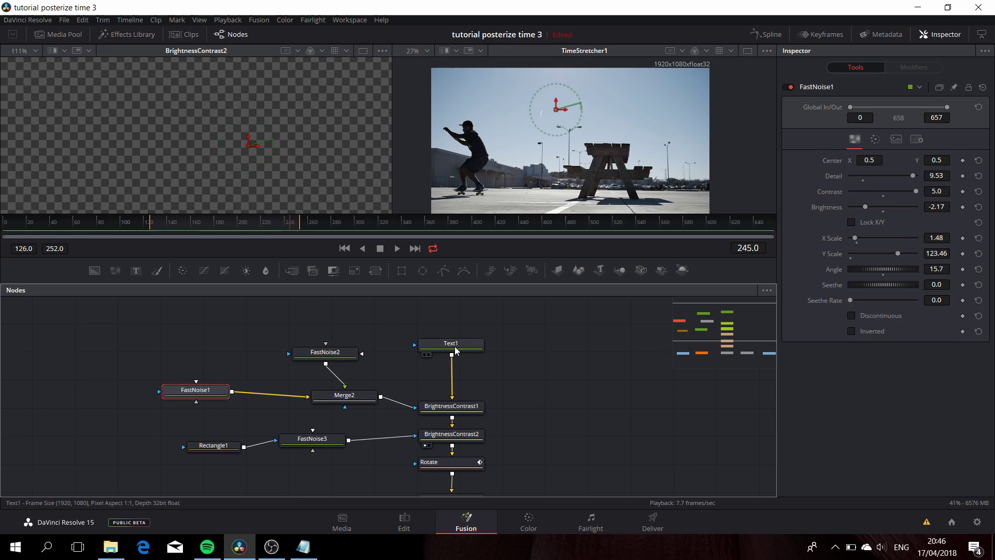
pyautogui.write('IME","')
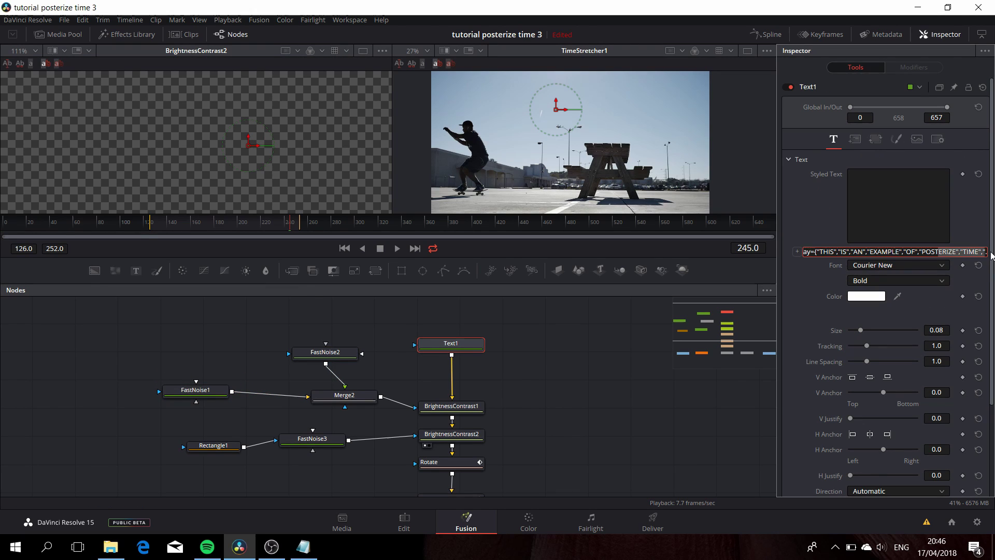
pyautogui.write('...."}; inde')
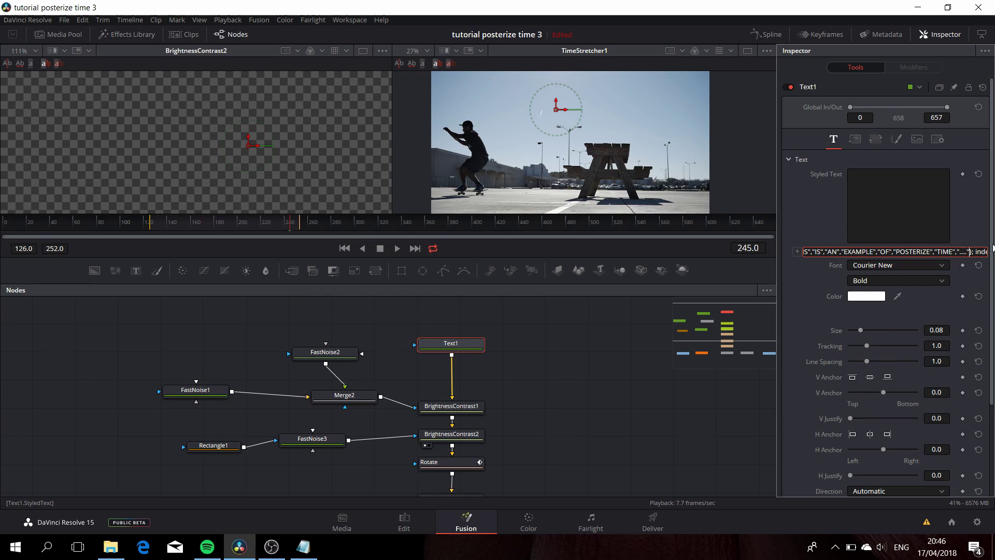
pyautogui.write(',"')
pyautogui.write('ANIT')
pyautogui.write('OTHER"')
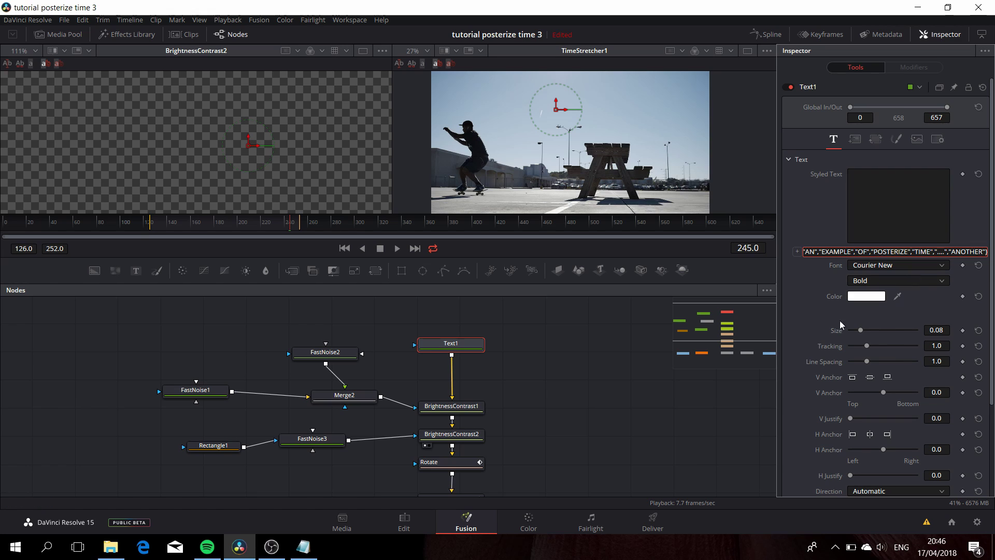
pyautogui.press('Return')
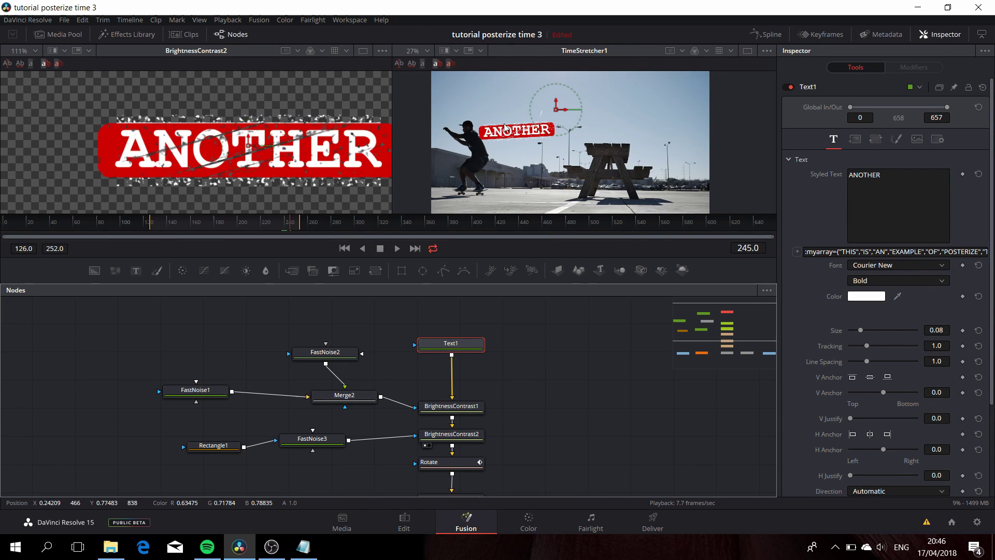
# Insert a Color Corrector node after Tracker1, moving MediaIn1 and Tracker1 left for room
pyautogui.moveTo(633, 388); pyautogui.dragTo(538, 300)
pyautogui.moveTo(130, 409); pyautogui.dragTo(209, 425)
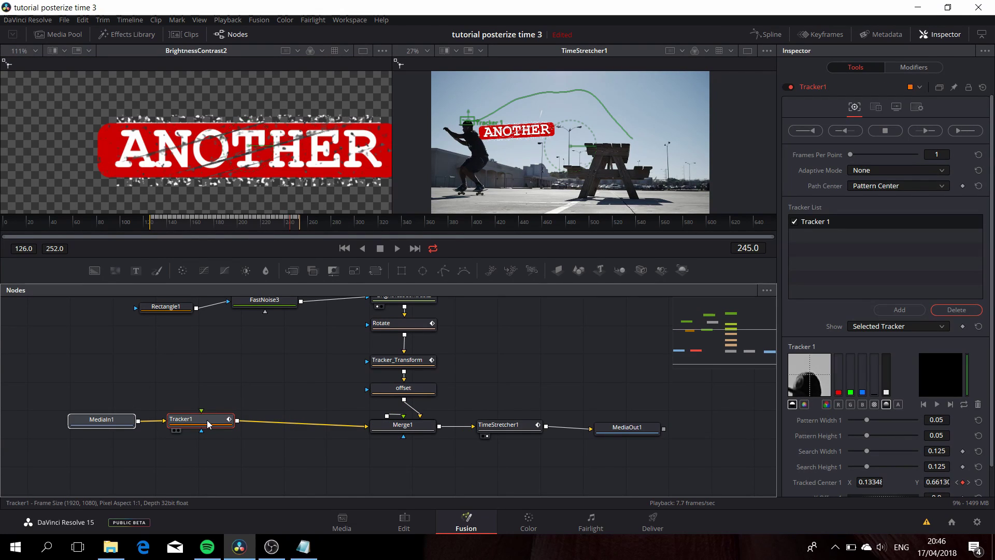
pyautogui.hotkey('shift', 'space')
pyautogui.write('color')
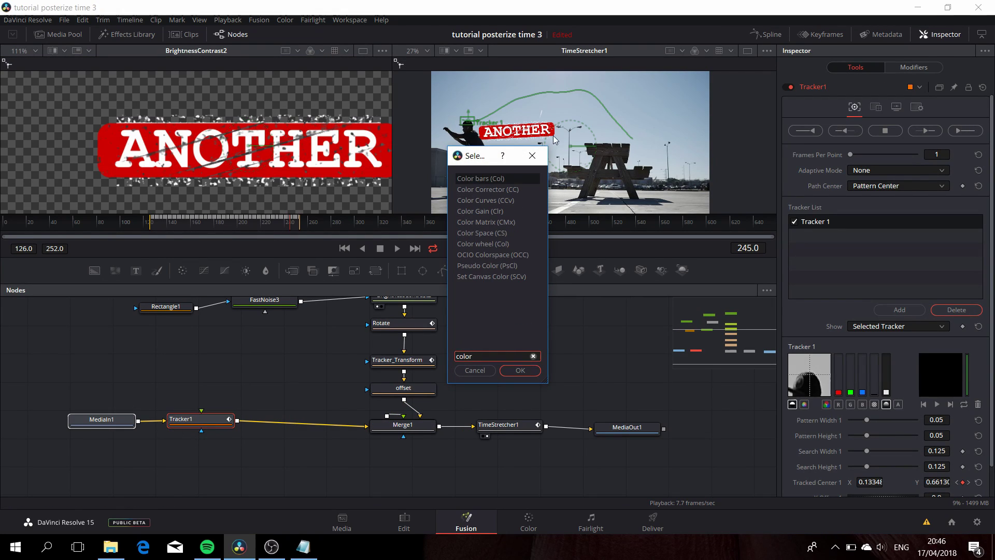
pyautogui.click(512, 191)
pyautogui.click(525, 372)
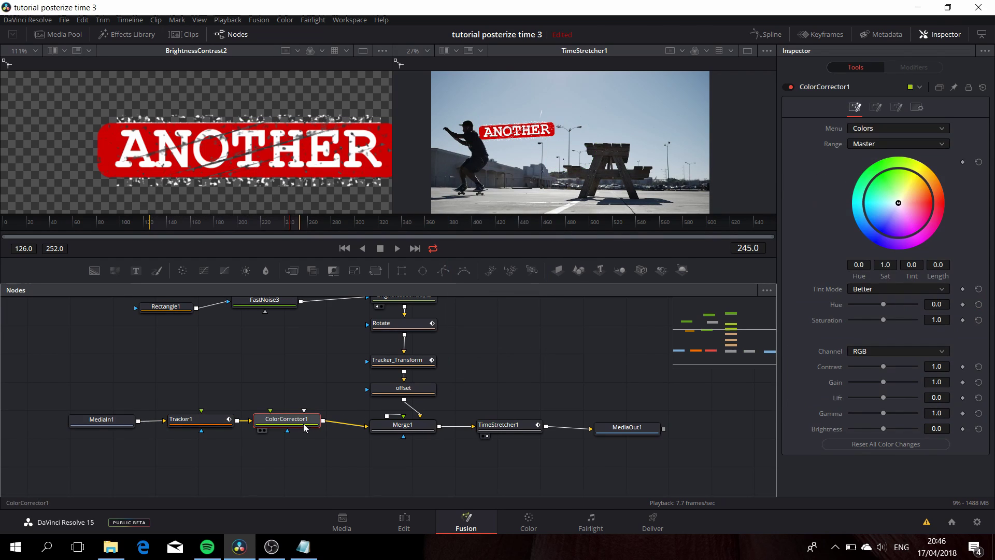
# Tint the footage warm orange and lower Saturation to 0.47 for a sepia look
pyautogui.moveTo(898, 203); pyautogui.dragTo(927, 193)
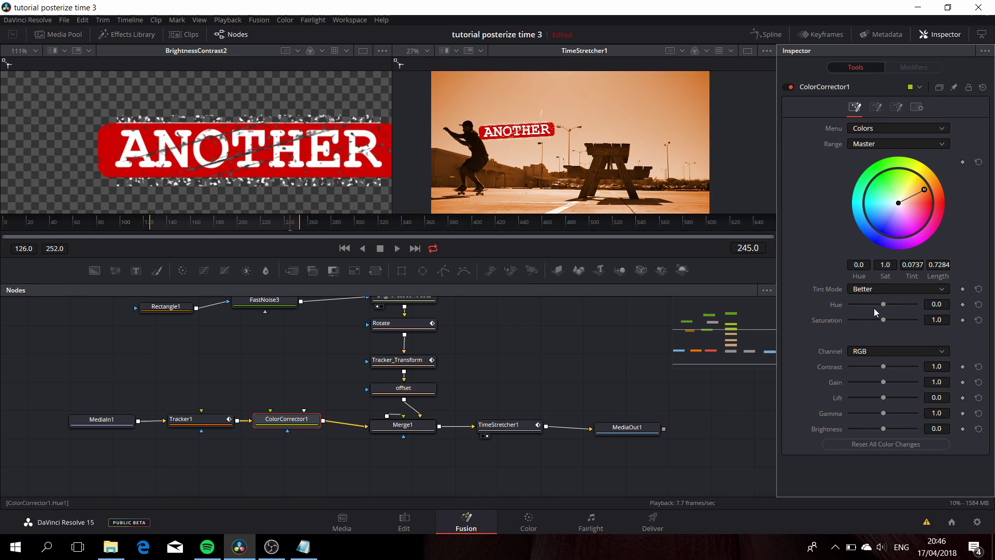
pyautogui.moveTo(881, 320); pyautogui.dragTo(864, 319)
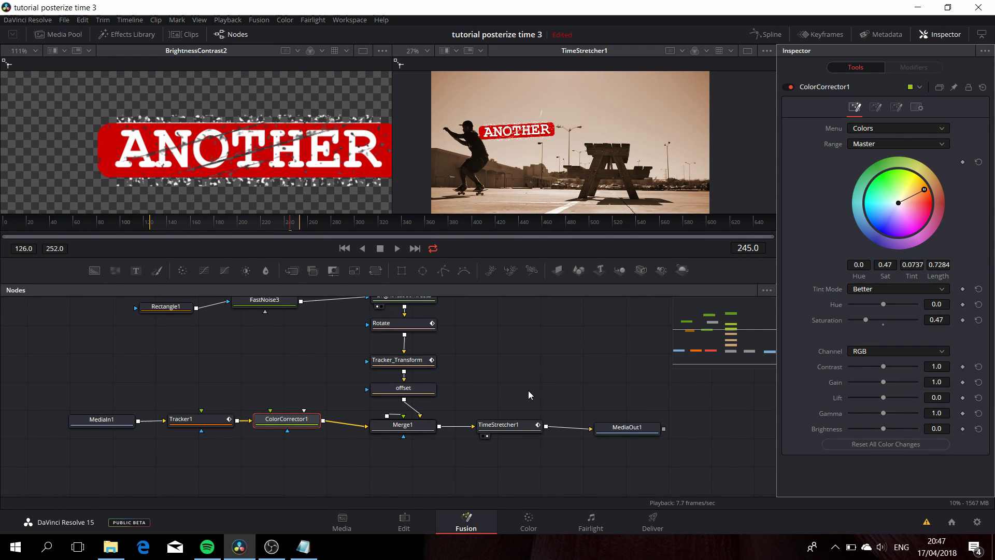
pyautogui.click(412, 521)
pyautogui.moveTo(451, 413)
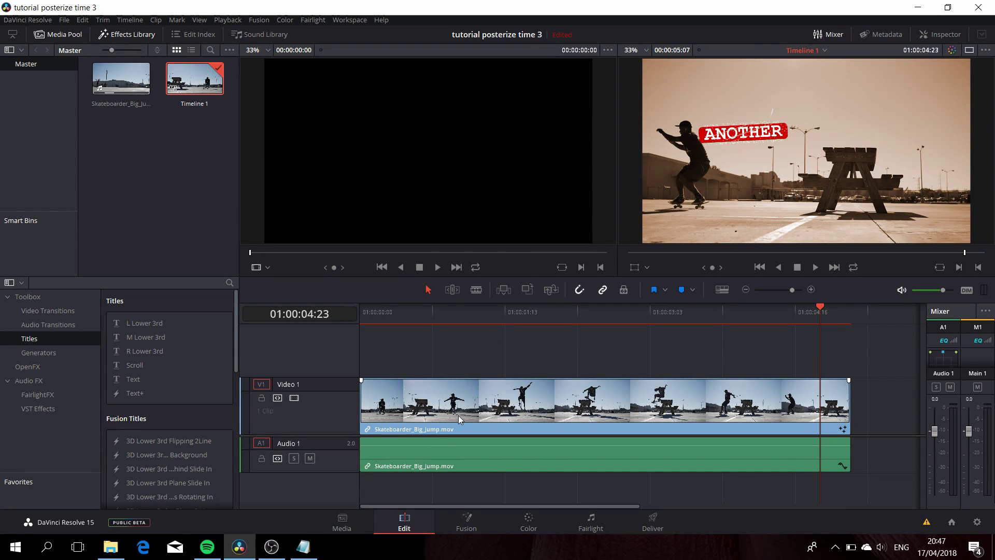
# Turn the skateboard clip's Render Cache Fusion Output On and review it full screen
pyautogui.click(458, 415)
pyautogui.rightClick(458, 416)
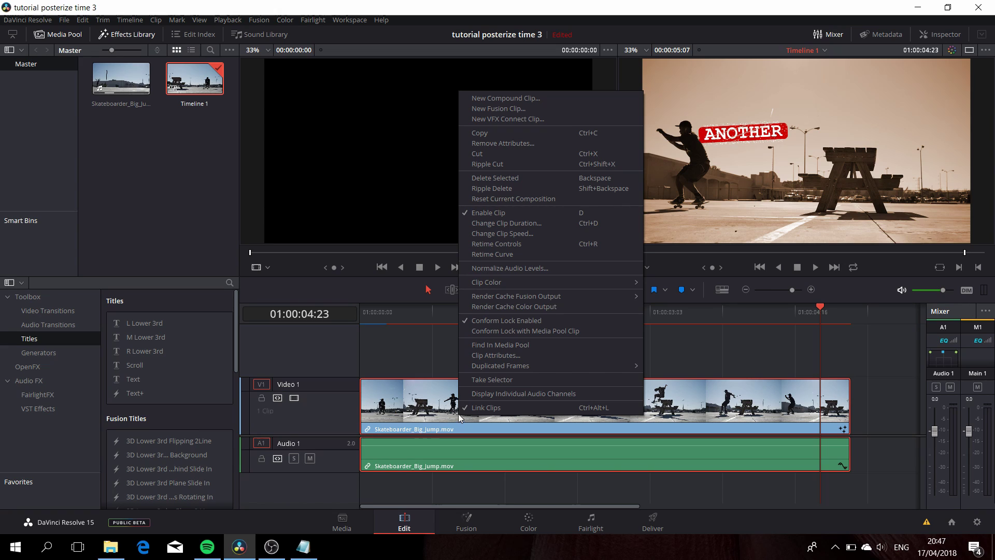
pyautogui.moveTo(622, 296)
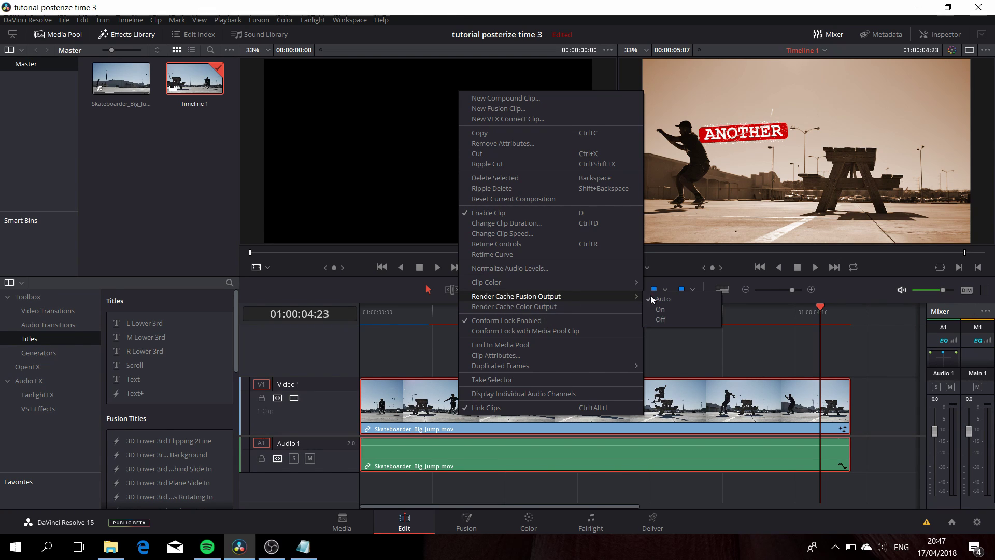
pyautogui.click(674, 309)
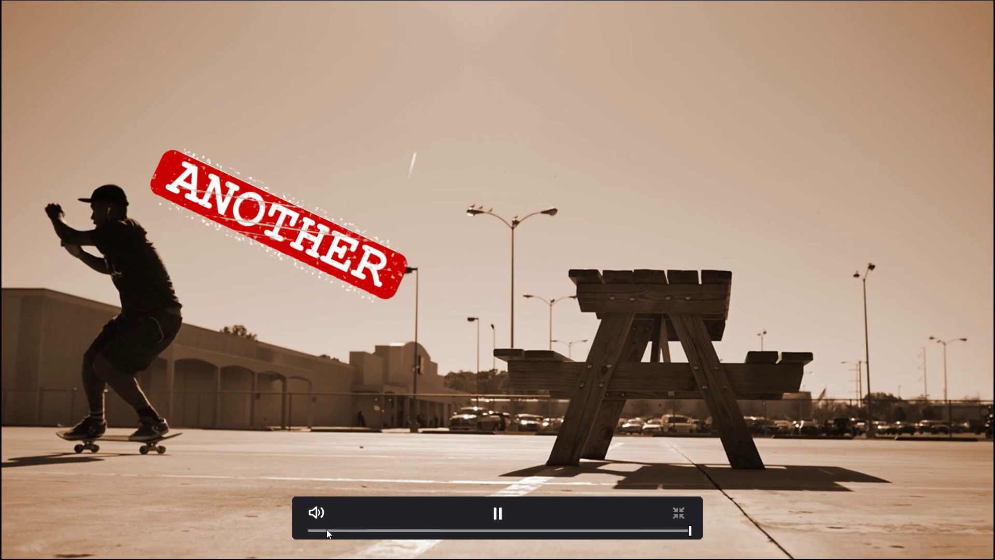
pyautogui.press('Escape')
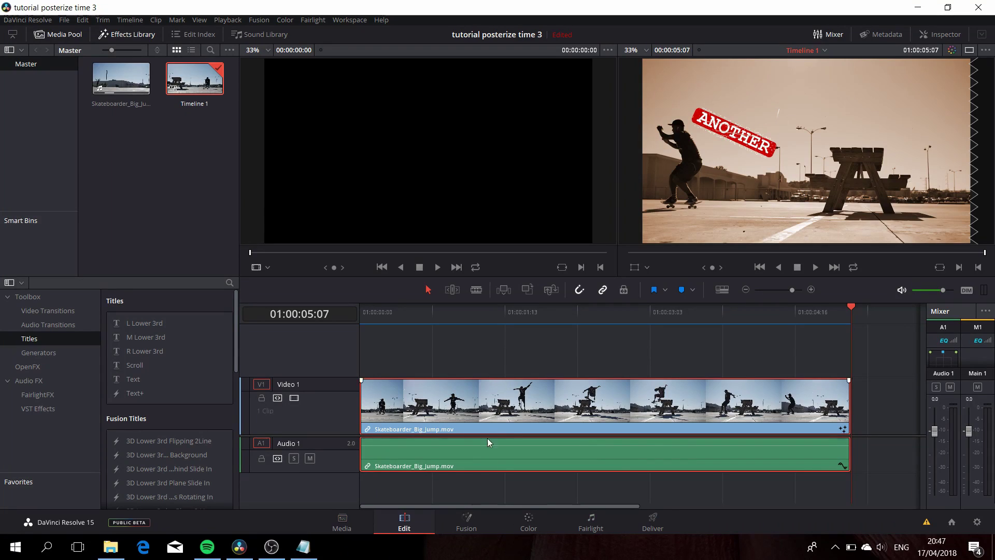
pyautogui.click(637, 527)
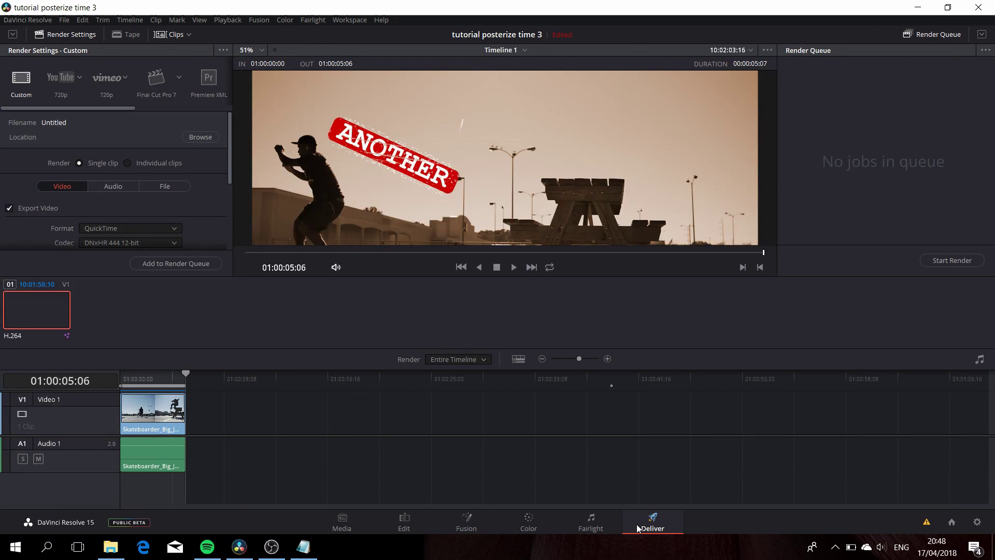